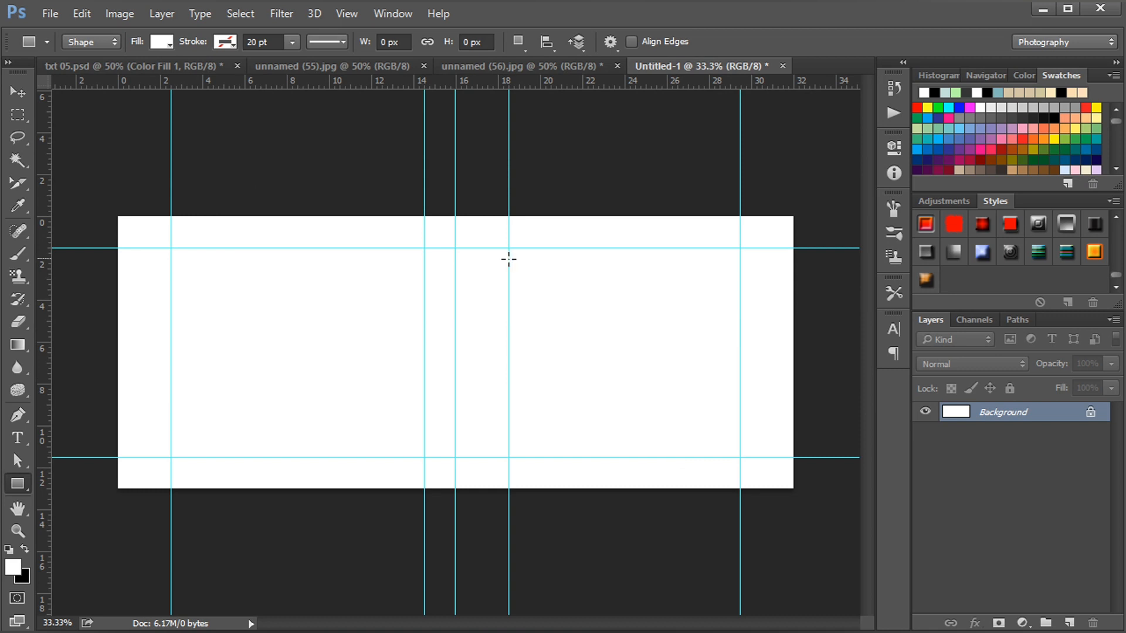
Step: Draw a 792 × 720 px rectangle between the guides on the canvas's right half and fill it with the red damask pattern
left_click_drag(508, 247, 735, 452)
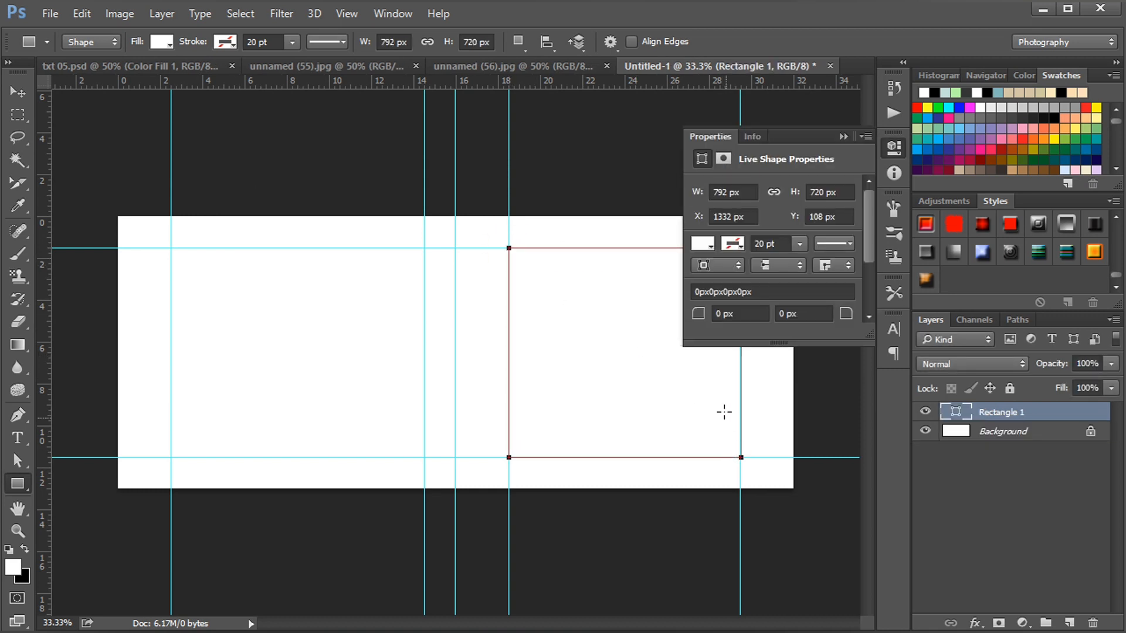
left_click(703, 245)
left_click(816, 276)
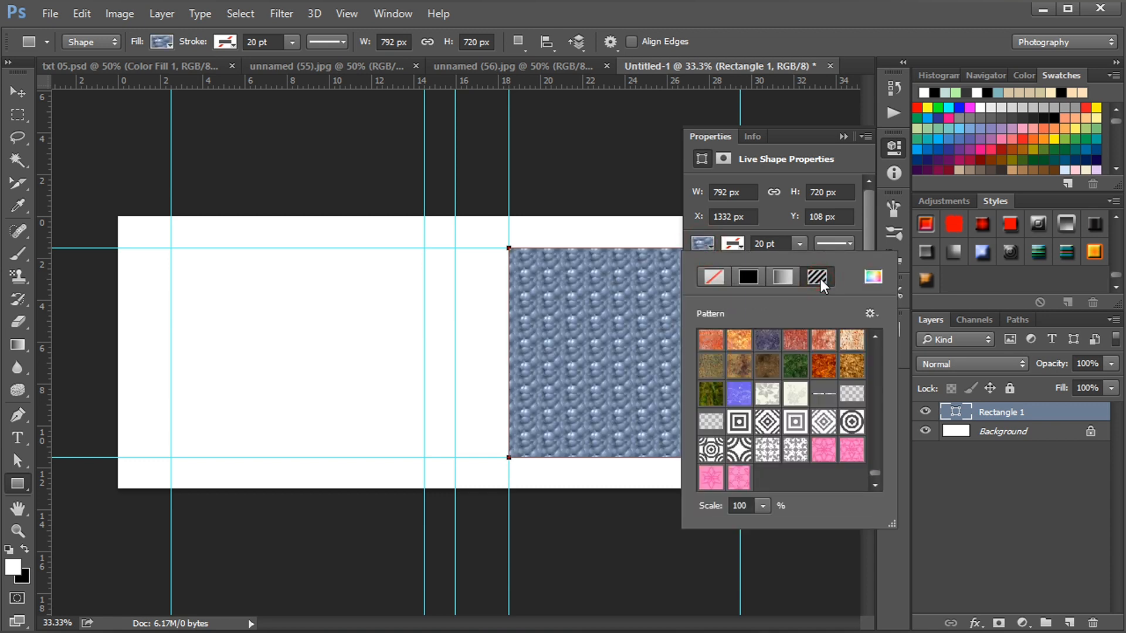
left_click(827, 367)
scroll(826, 367, "up", 2)
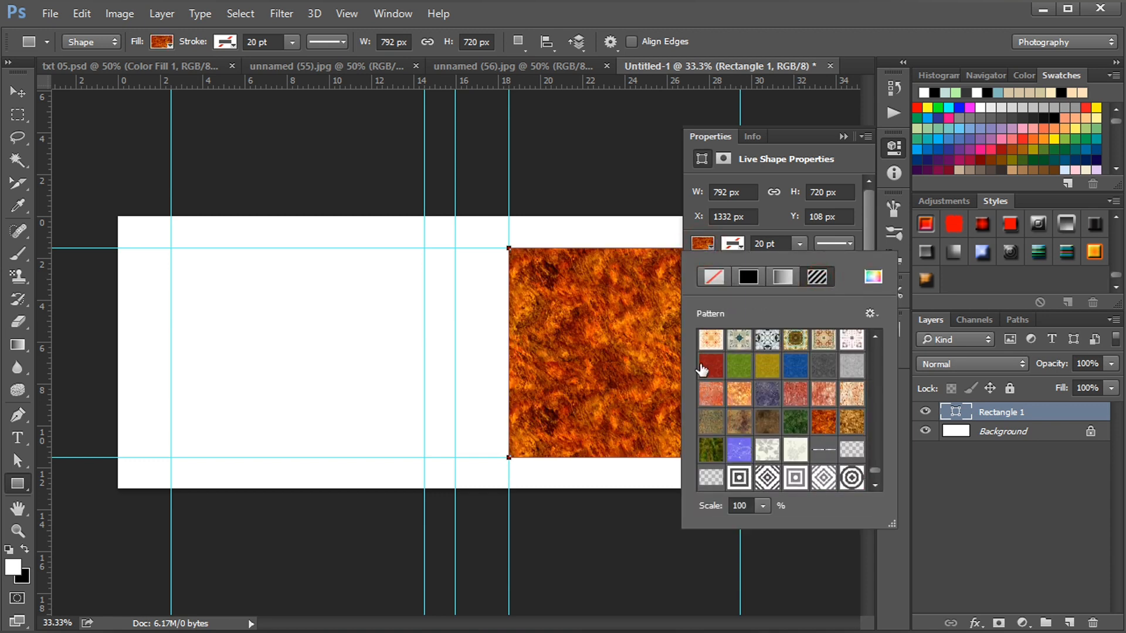
left_click(710, 366)
Step: Try a smaller scale for the rectangle's red pattern fill
left_click(762, 506)
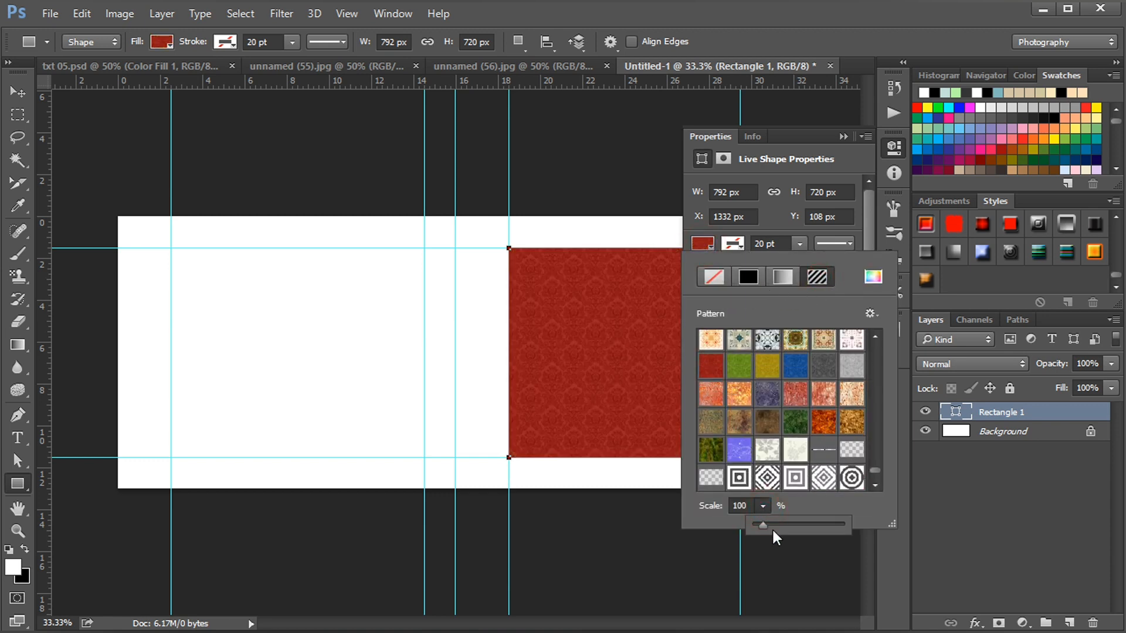
left_click_drag(789, 523, 750, 529)
left_click(740, 505)
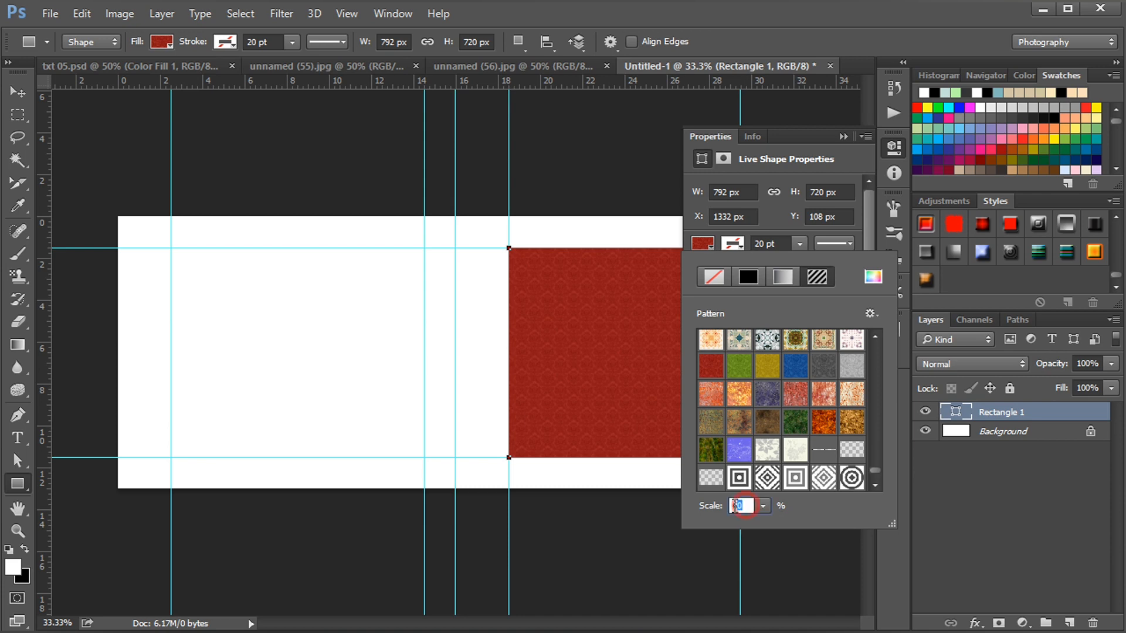
type("5")
key("Return")
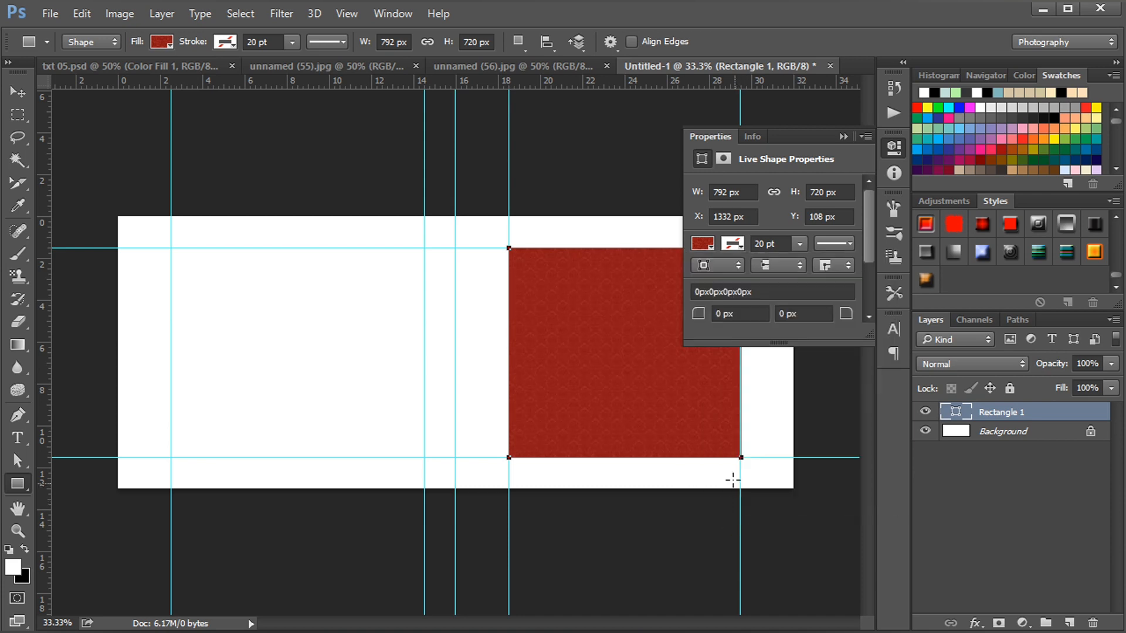
Step: Adjust the scale of the red pattern fill so that its motif is slightly smaller than at 100%
left_click(709, 245)
left_click_drag(751, 506, 731, 505)
type("80")
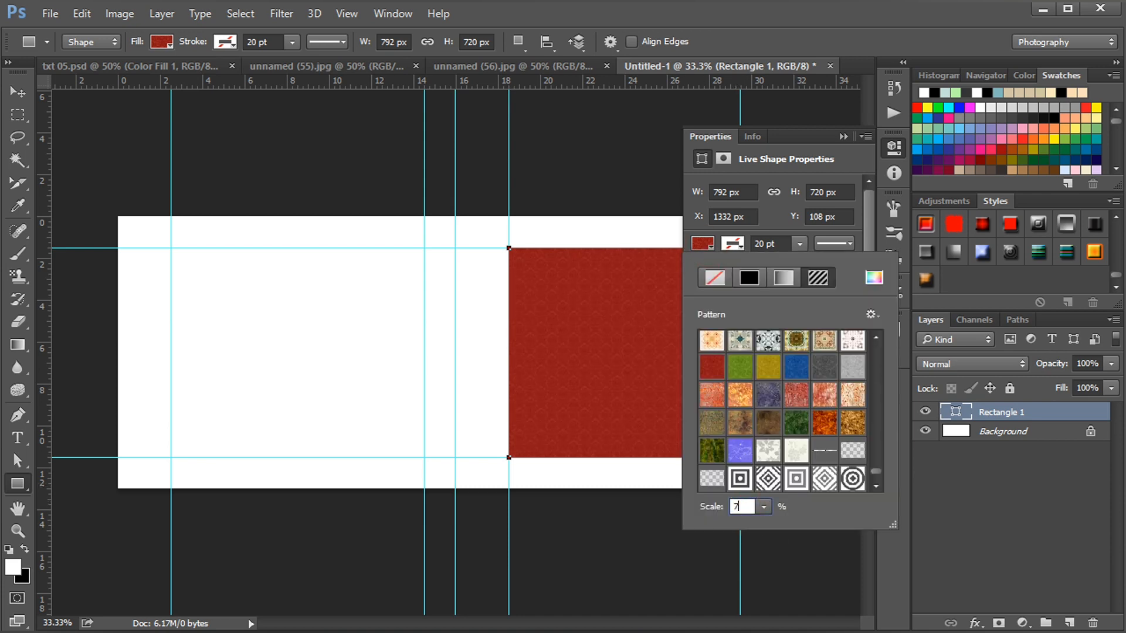
key("Return")
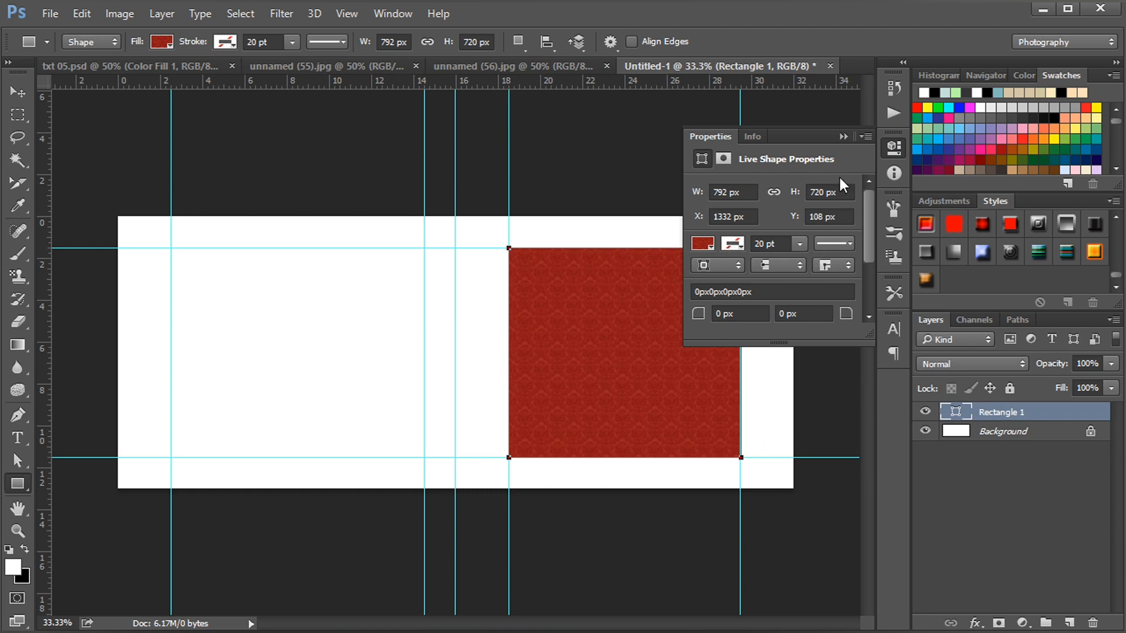
left_click(843, 136)
Step: Duplicate the red rectangle and shrink the copy to 640 × 650 px, leaving a wider margin on its left side
key("ctrl+plus")
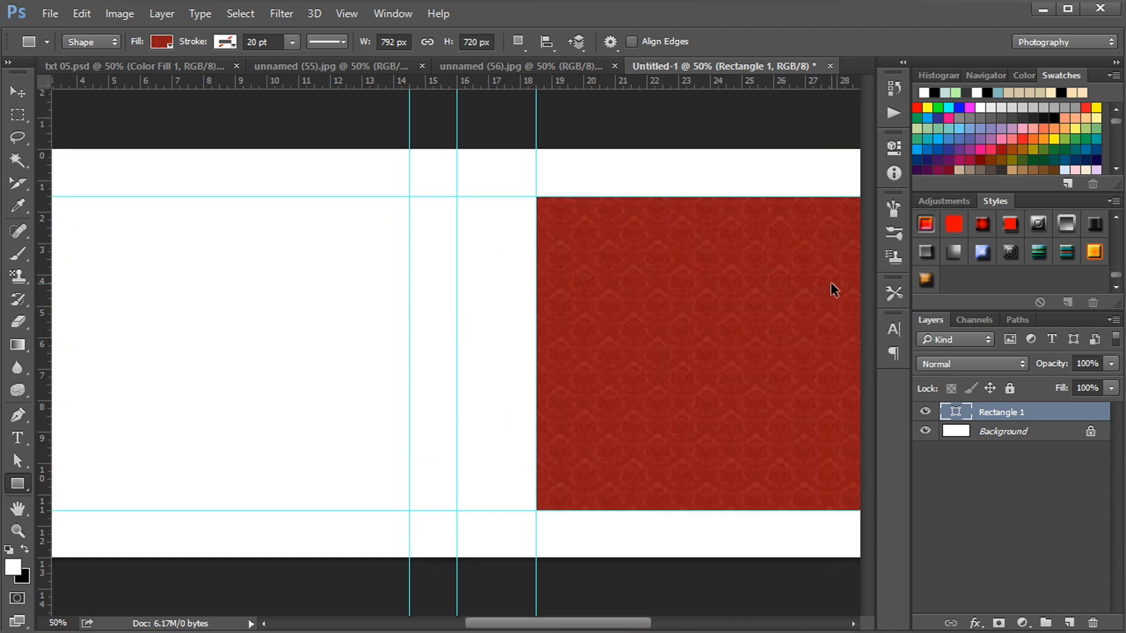
key("ctrl+plus")
left_click_drag(580, 625, 641, 625)
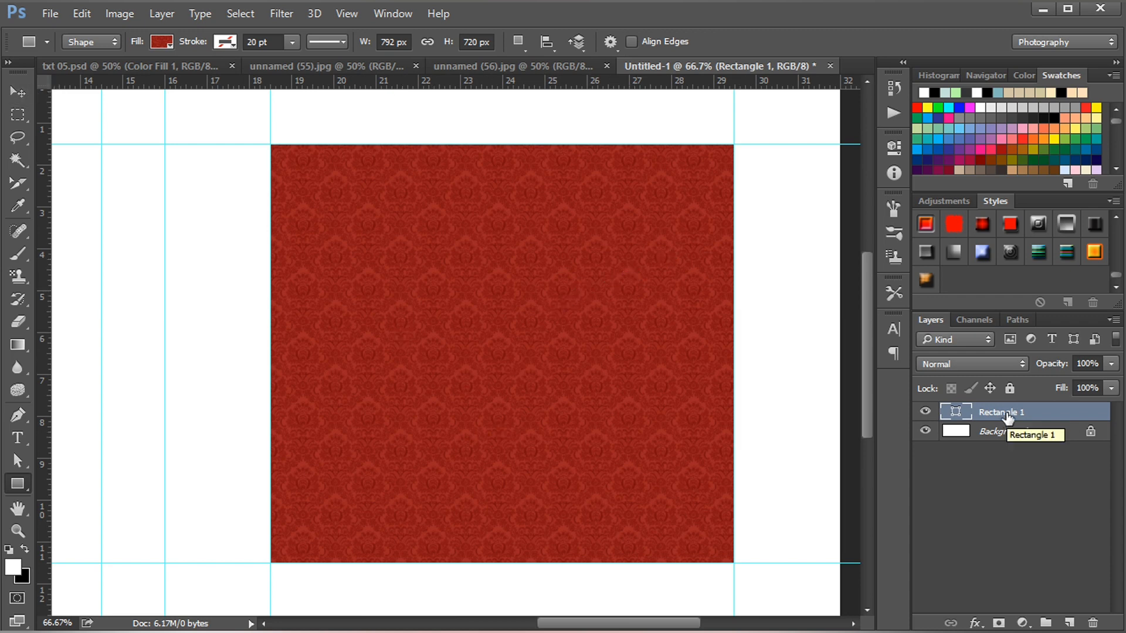
left_click_drag(1007, 415, 1071, 622)
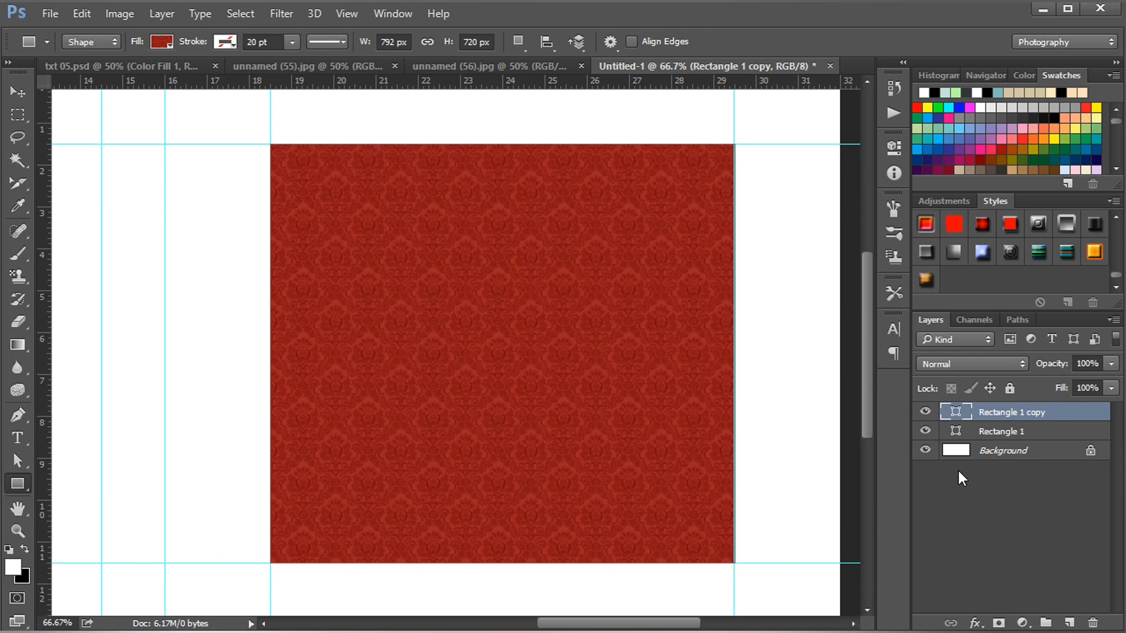
key("ctrl+t")
left_click_drag(735, 142, 711, 164)
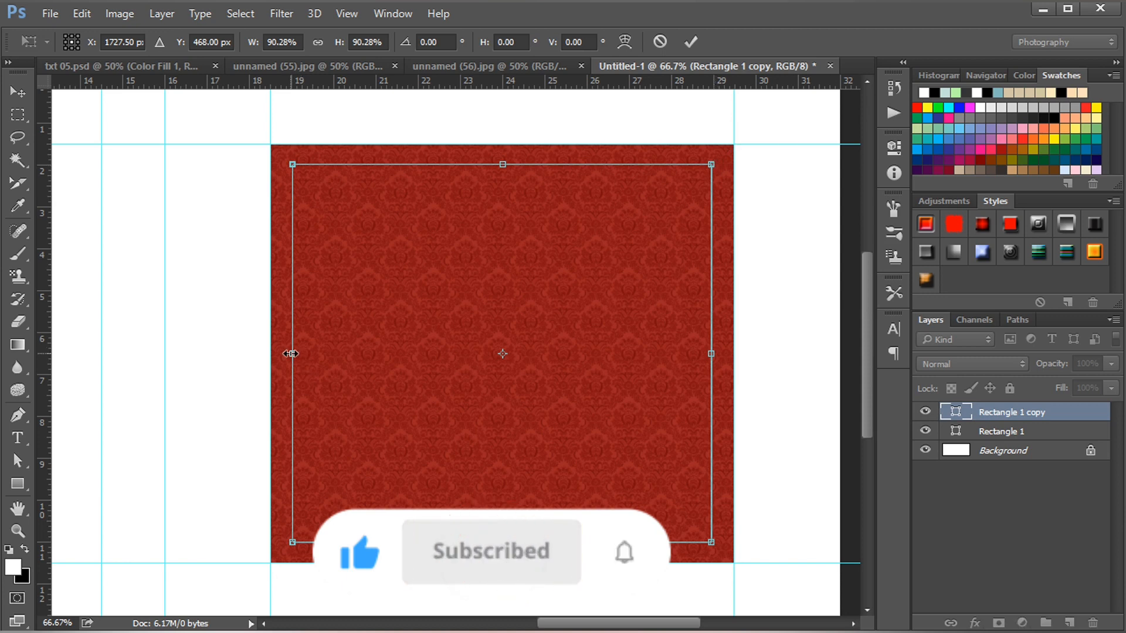
left_click_drag(291, 353, 333, 355)
key("Return")
Step: Turn the smaller rectangle into an outline with no fill and a white 2 pt stroke
key("u")
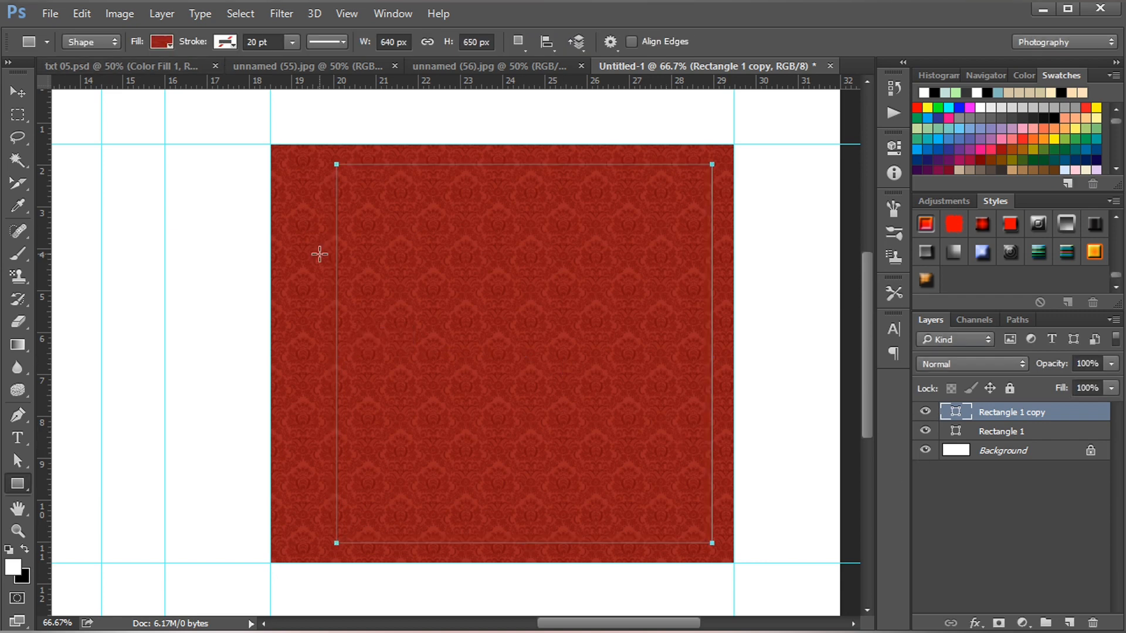
left_click(161, 42)
left_click(87, 75)
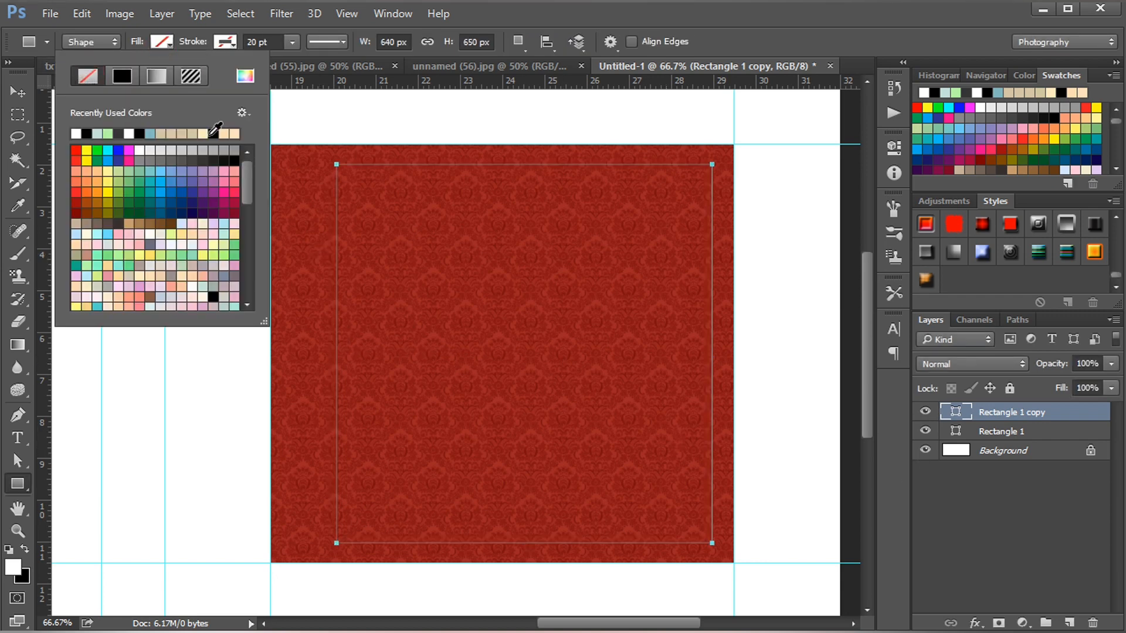
left_click(224, 42)
left_click(139, 134)
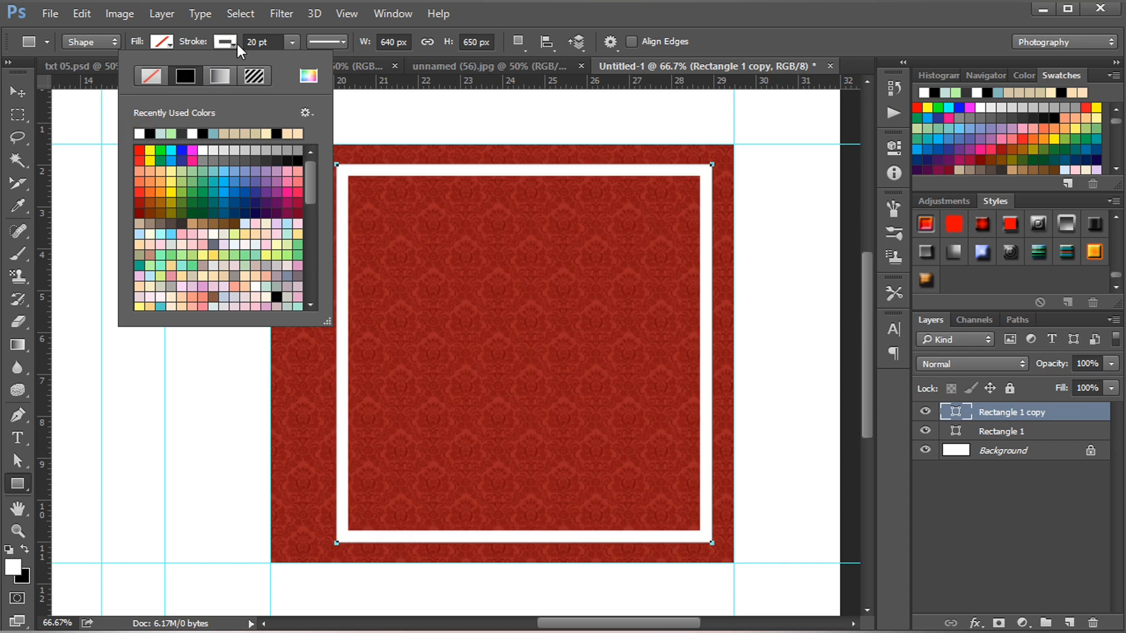
left_click(256, 39)
key("BackSpace")
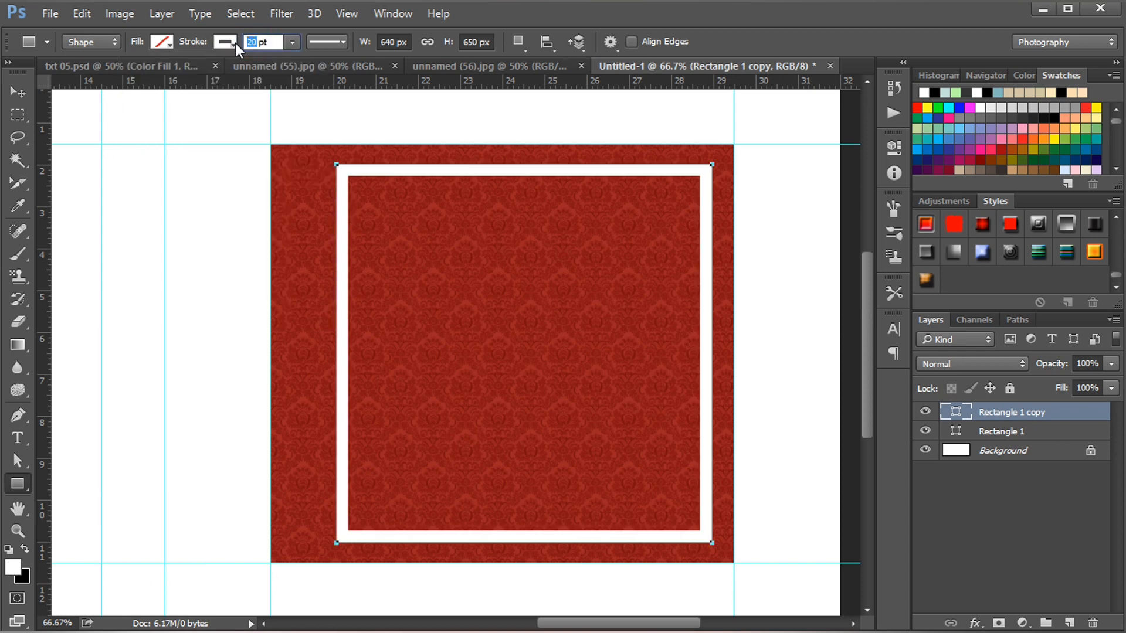
key("Return")
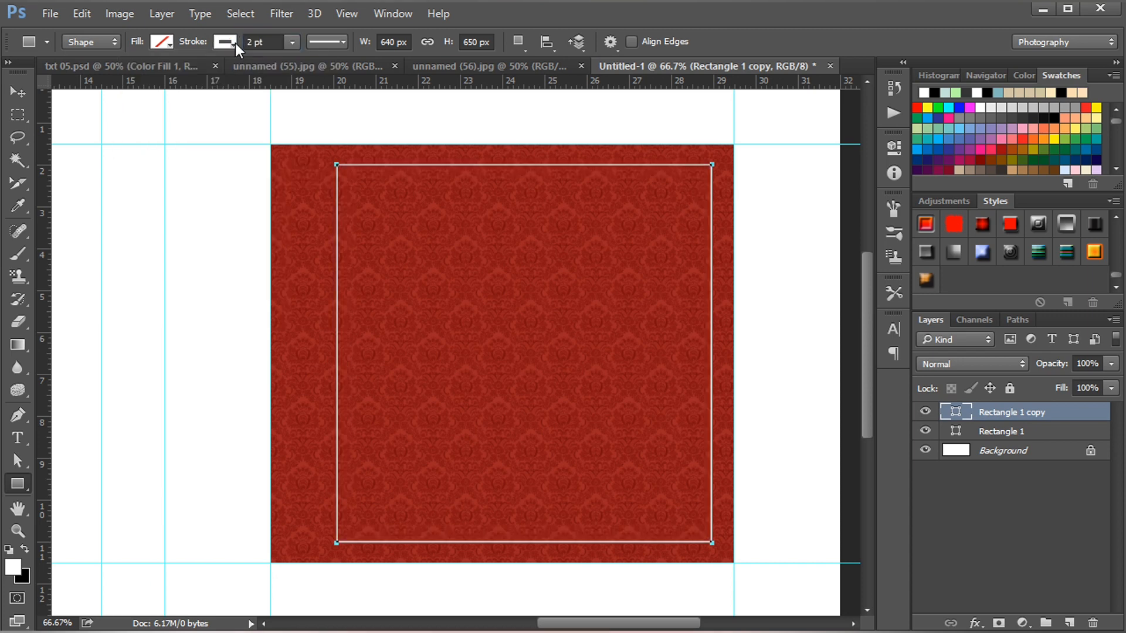
Step: Duplicate the red rectangle and its outline together and move the copies to the canvas's left half, ending at the 14.5 guide
left_click_drag(870, 327, 868, 333)
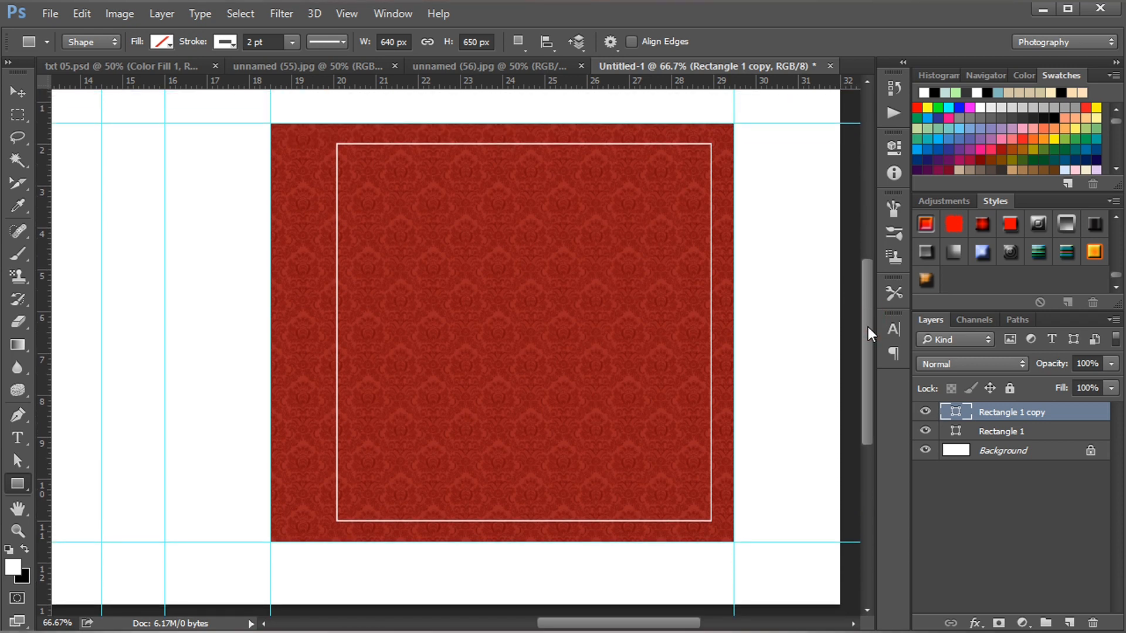
mouse_move(588, 624)
left_mouse_down()
mouse_move(541, 622)
mouse_move(575, 625)
left_mouse_up()
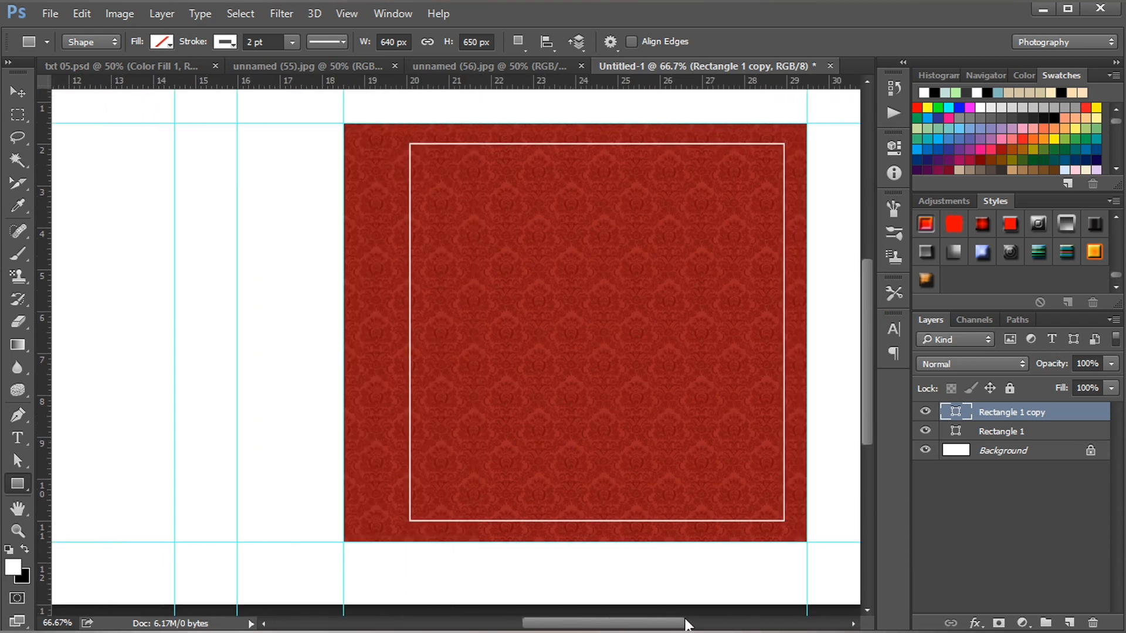
left_click(995, 432, "shift")
key("ctrl+j")
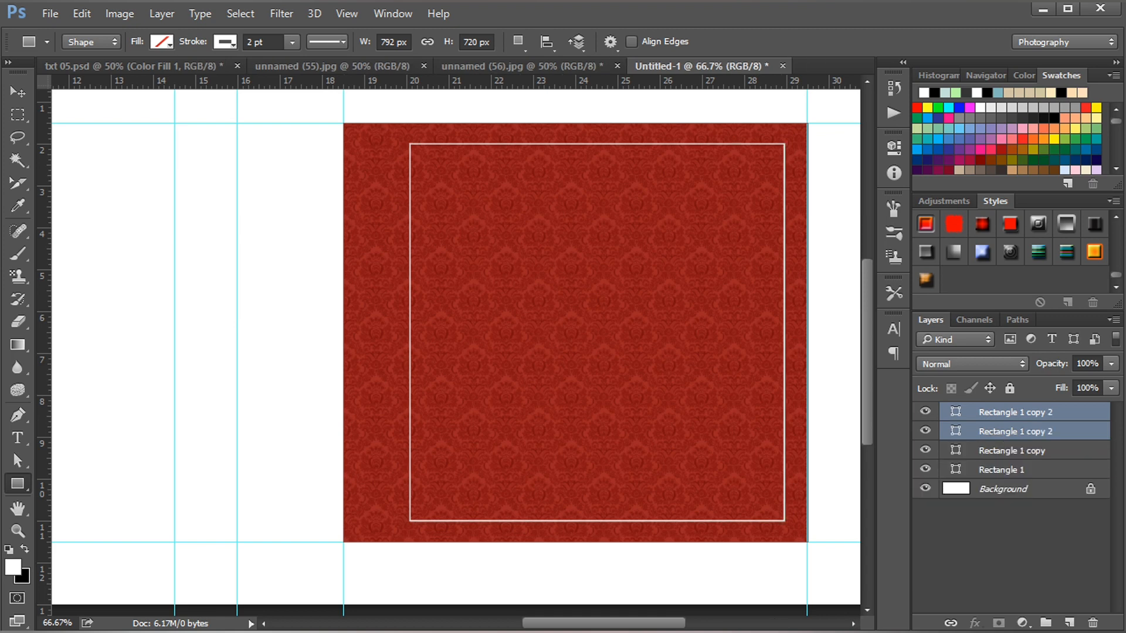
left_click_drag(649, 623, 606, 622)
key("v")
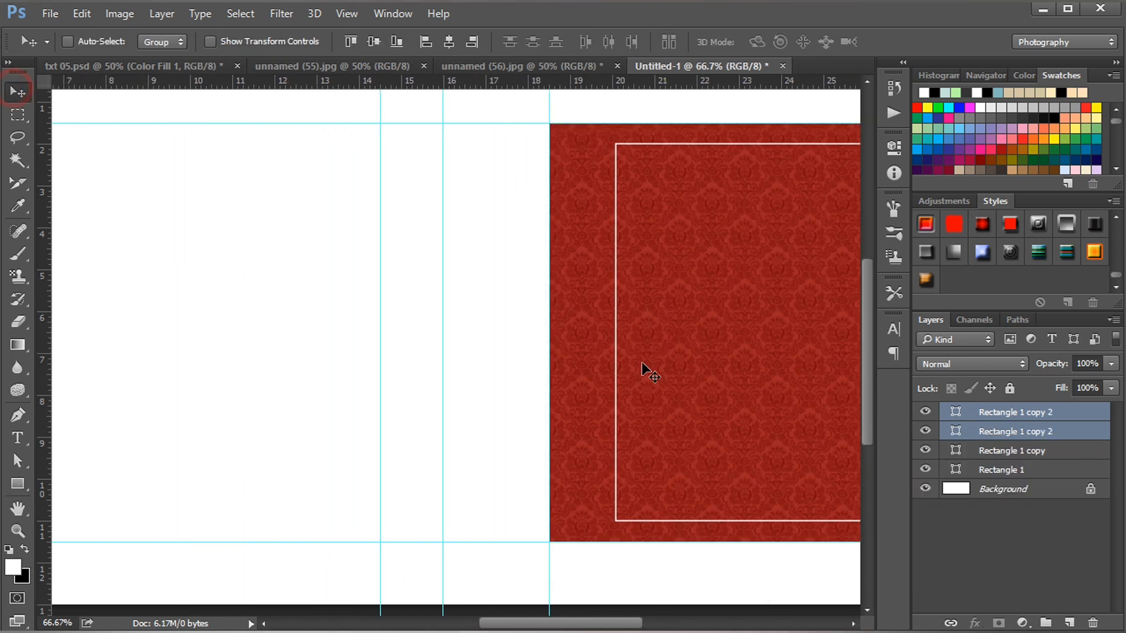
left_click_drag(643, 365, 100, 332)
left_click_drag(568, 622, 493, 622)
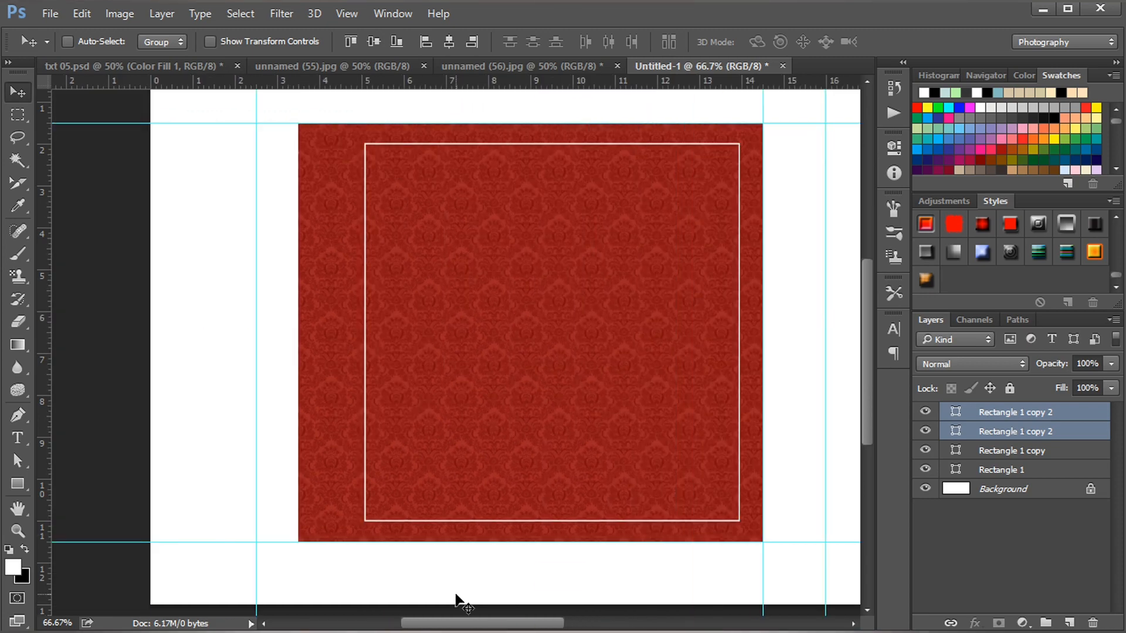
Step: Stretch the two copied shapes out to the leftmost vertical guide and delete the copied white outline
key("ctrl+t")
left_click_drag(295, 330, 252, 330)
key("Return")
left_click(499, 336)
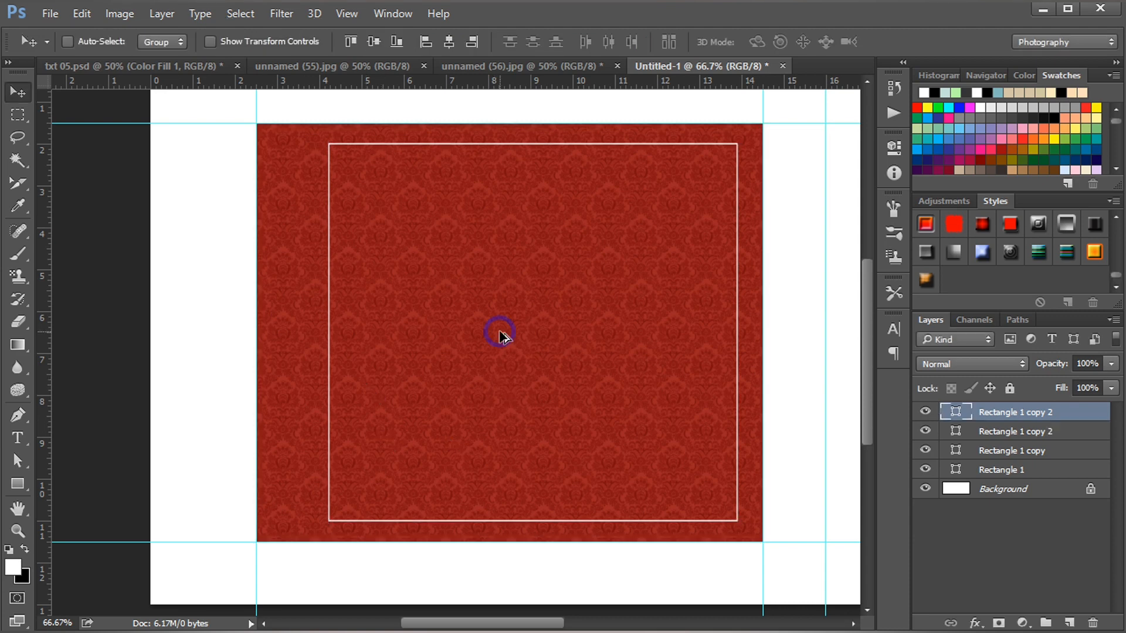
key("Delete")
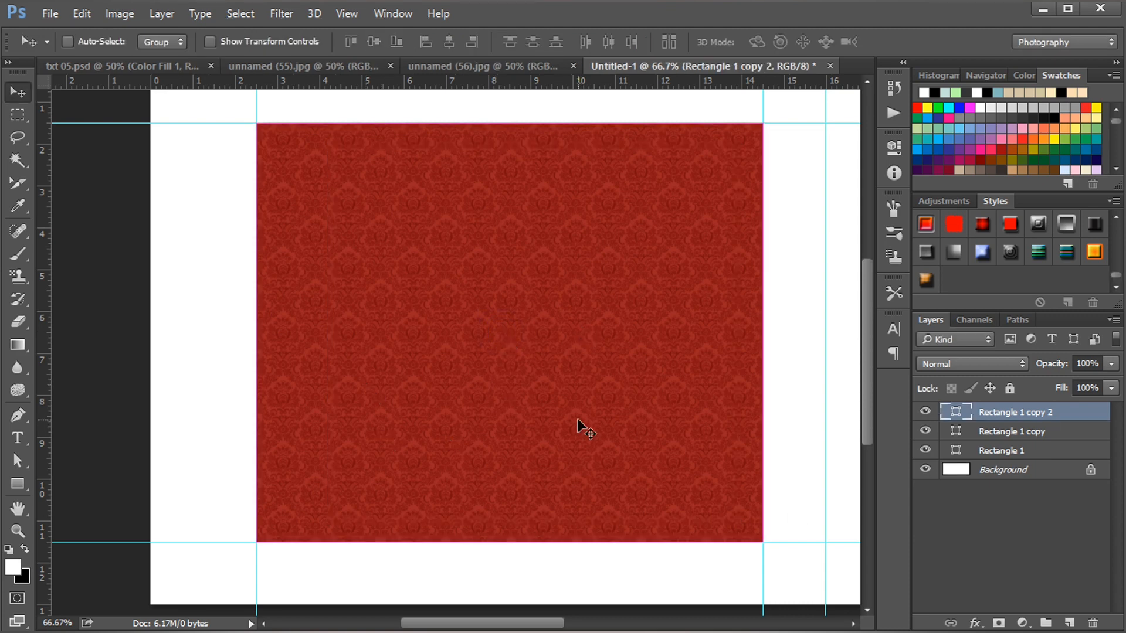
Step: Reduce the left red rectangle's height to 85.42% equally from top and bottom, using a temporary horizontal guide, and remove that guide
key("ctrl+t")
left_click_drag(446, 84, 438, 153)
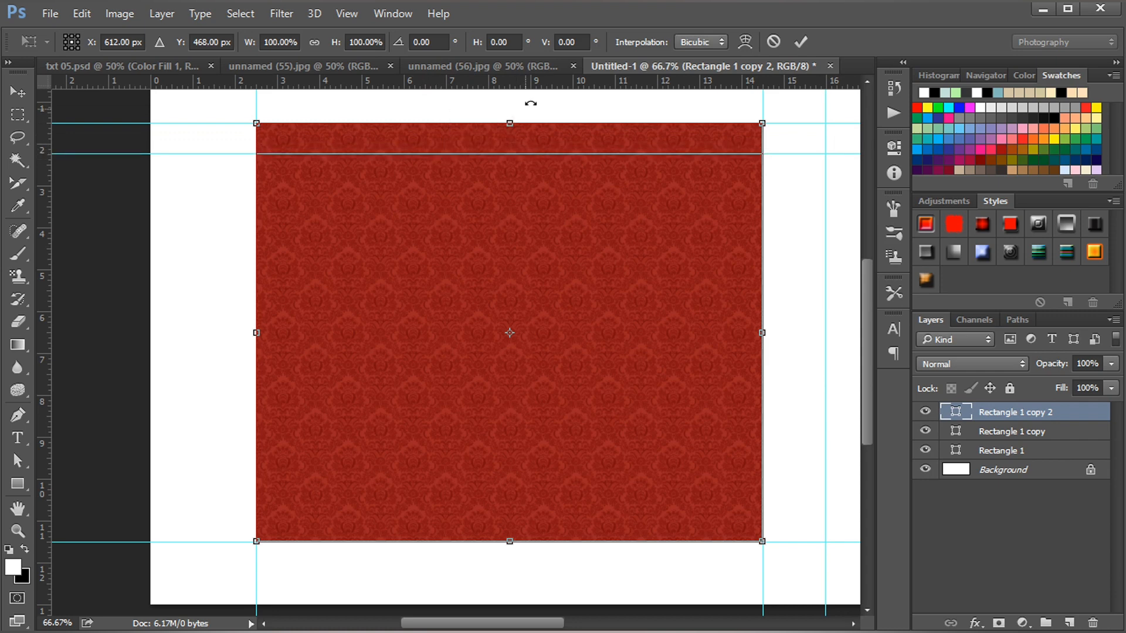
left_click_drag(509, 123, 510, 153)
key("Return")
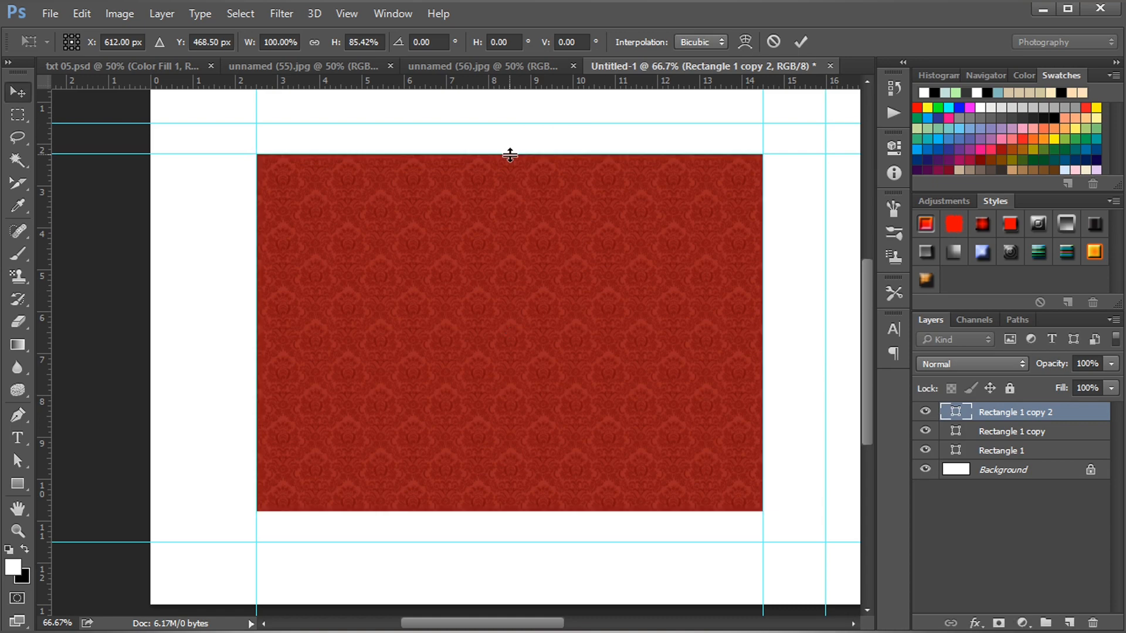
left_click_drag(228, 81, 227, 81)
Step: Duplicate the left red rectangle and scale the copy down about its centre to 776 × 552 px
key("ctrl+minus")
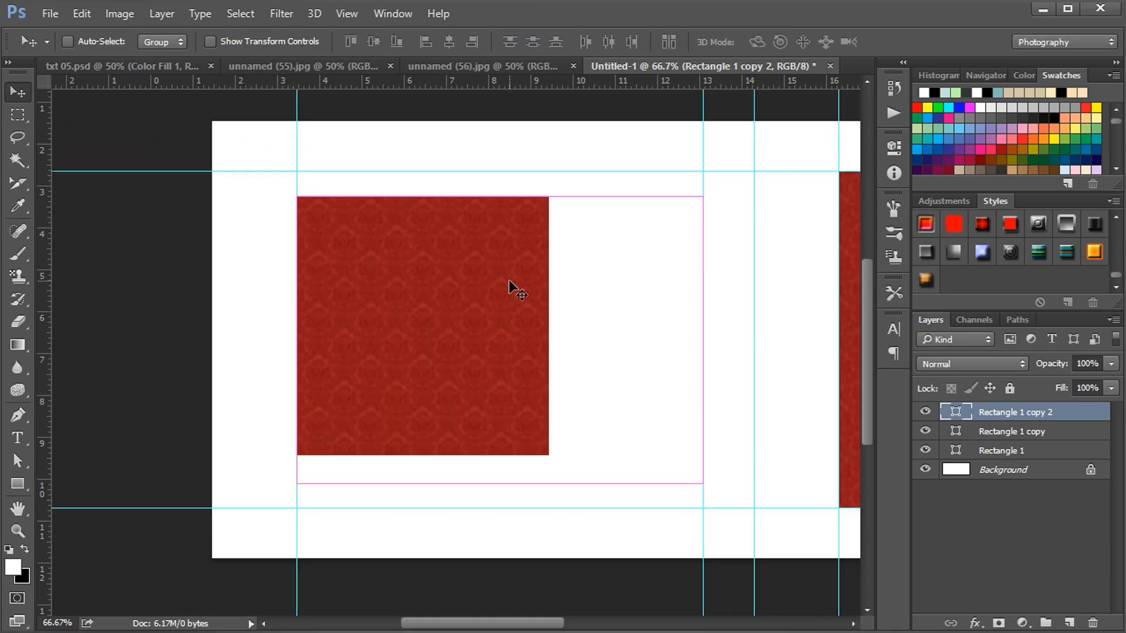
mouse_move(509, 622)
left_mouse_down()
mouse_move(611, 623)
mouse_move(498, 624)
left_mouse_up()
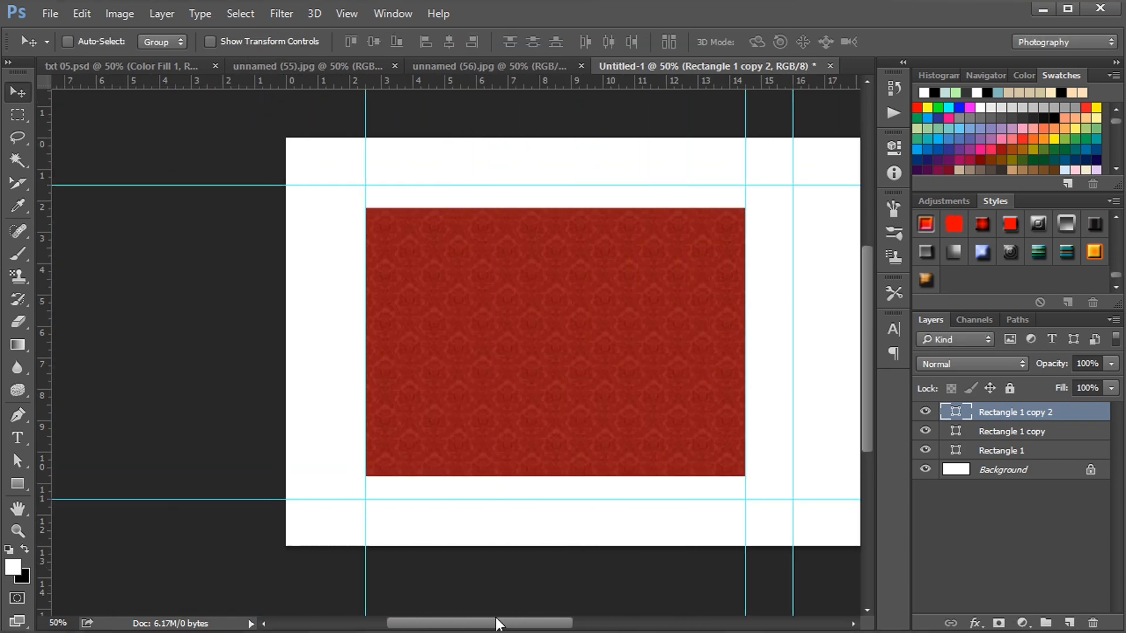
key("ctrl+plus")
key("ctrl+j")
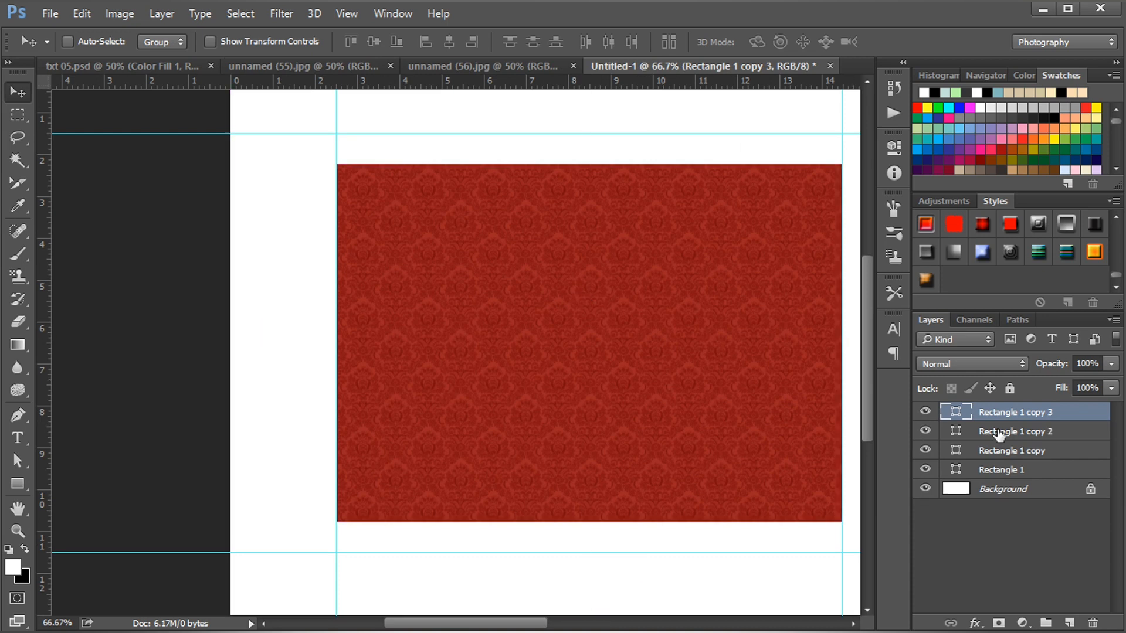
key("ctrl+t")
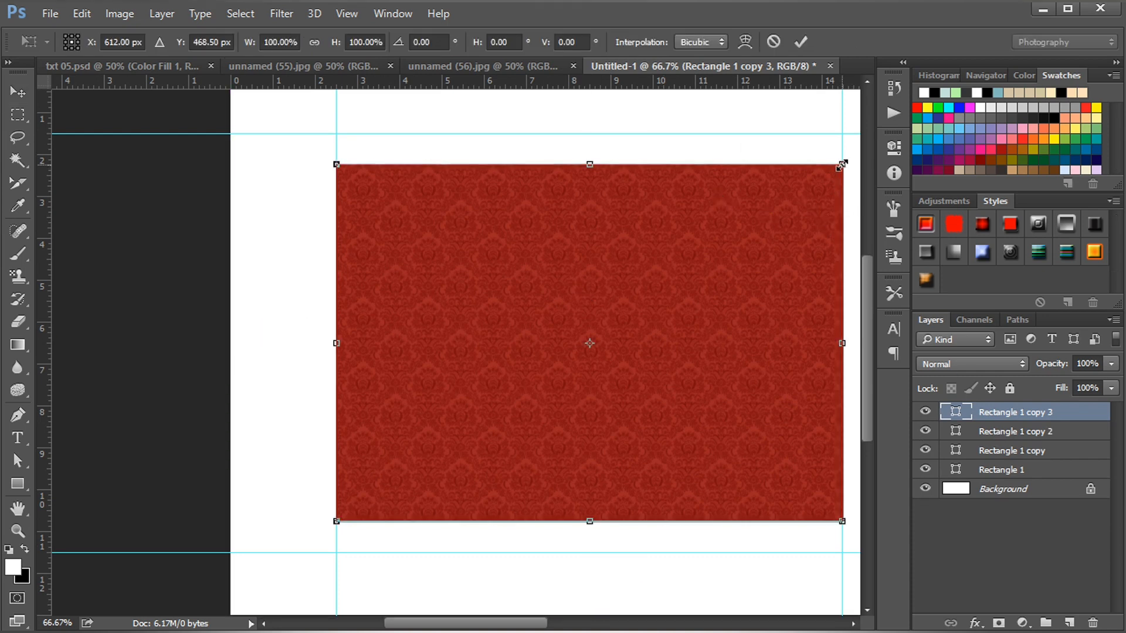
left_click_drag(842, 164, 819, 187)
key("Return")
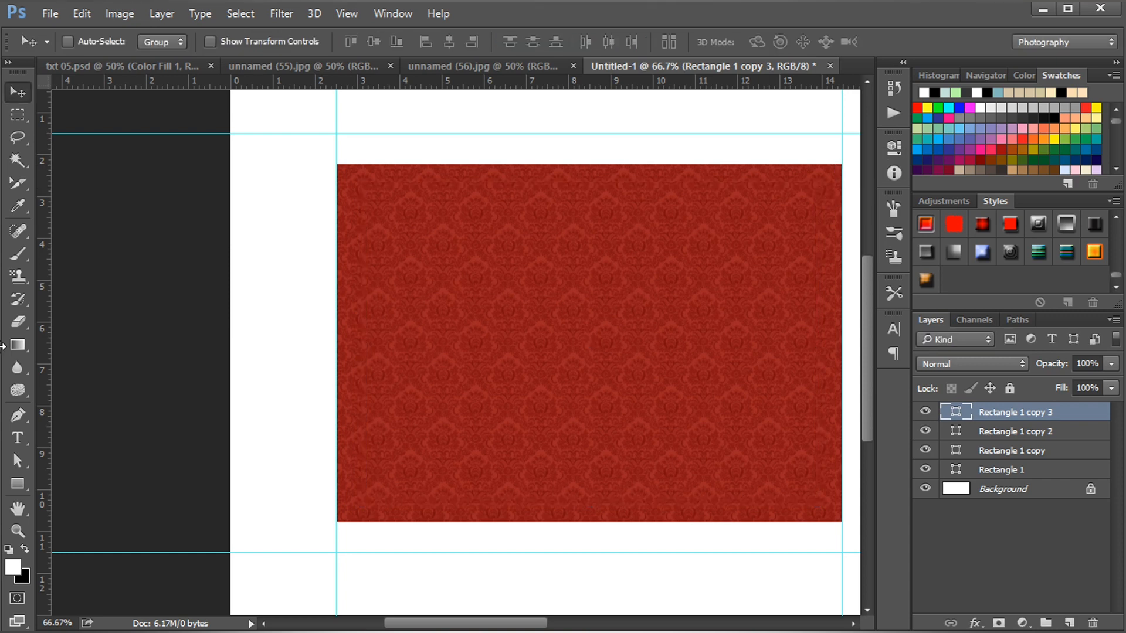
Step: Give the left panel's inner rectangle no fill and a white 10 pt stroke
key("u")
left_click(161, 42)
left_click(223, 43)
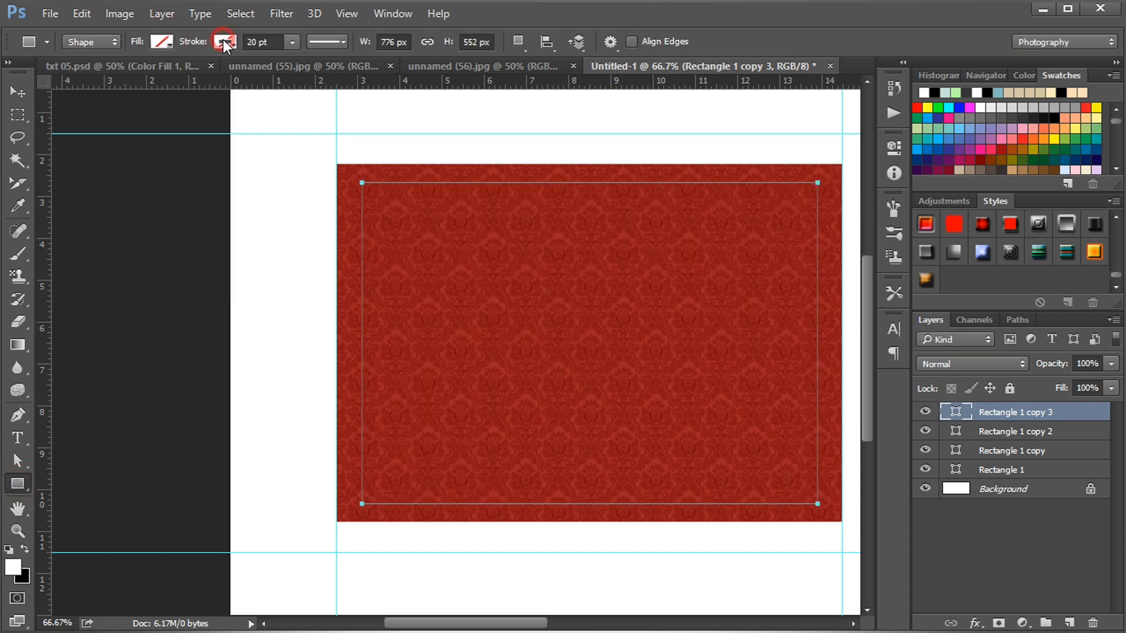
left_click(223, 42)
left_click(139, 133)
left_click(262, 42)
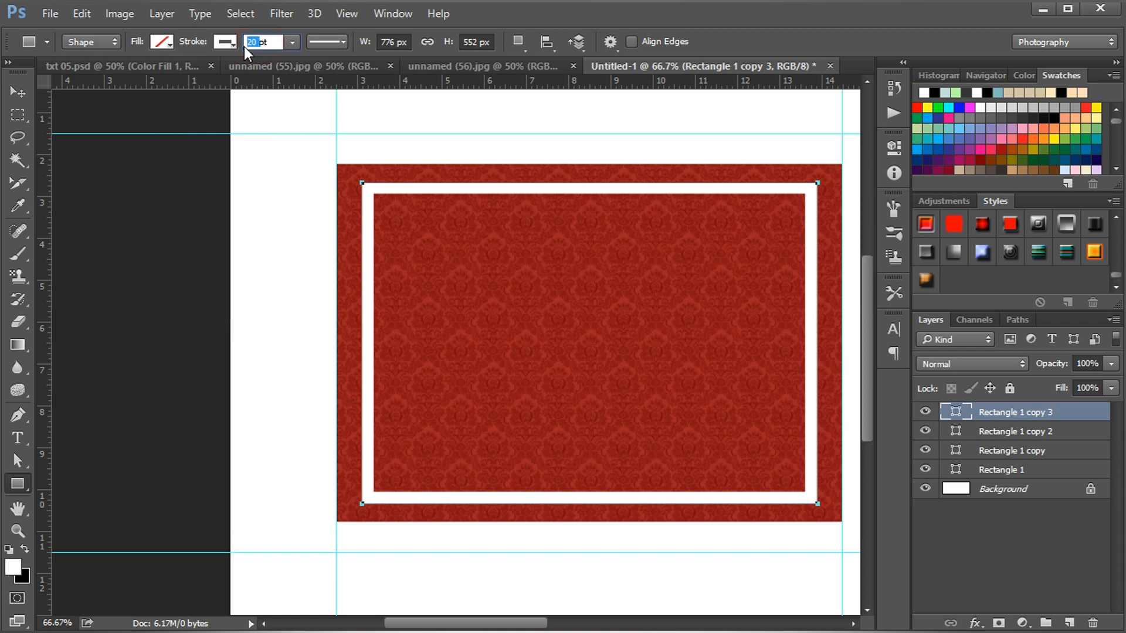
type("10")
key("Return")
Step: Try another line style for the inner rectangle's stroke and return it to the solid line
left_click(326, 42)
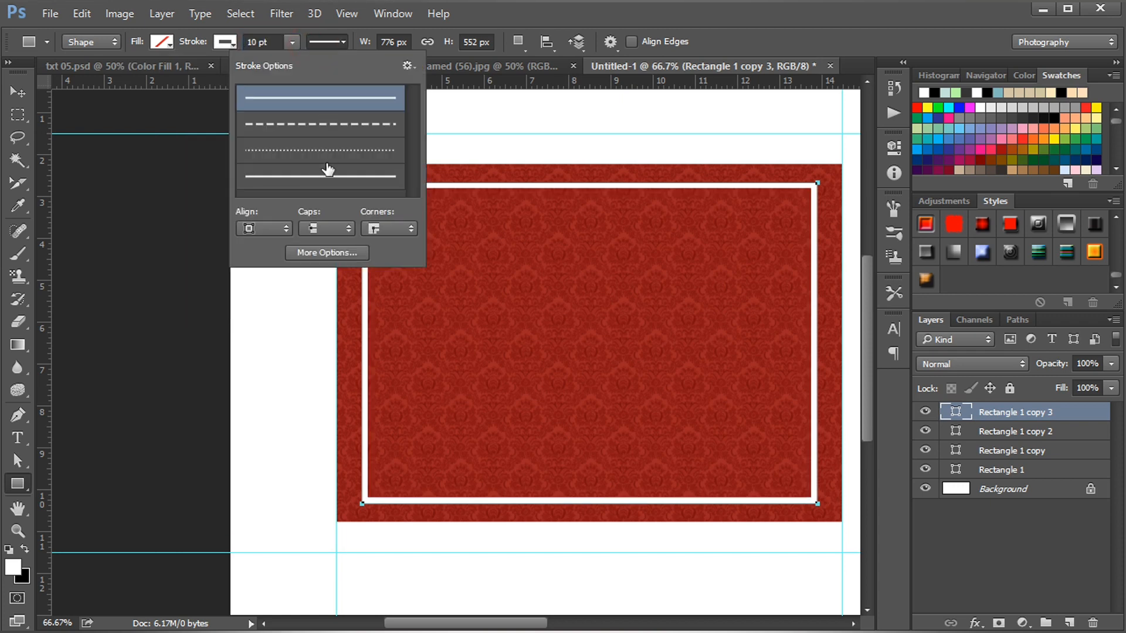
left_click(327, 170)
left_click(324, 106)
left_click(329, 45)
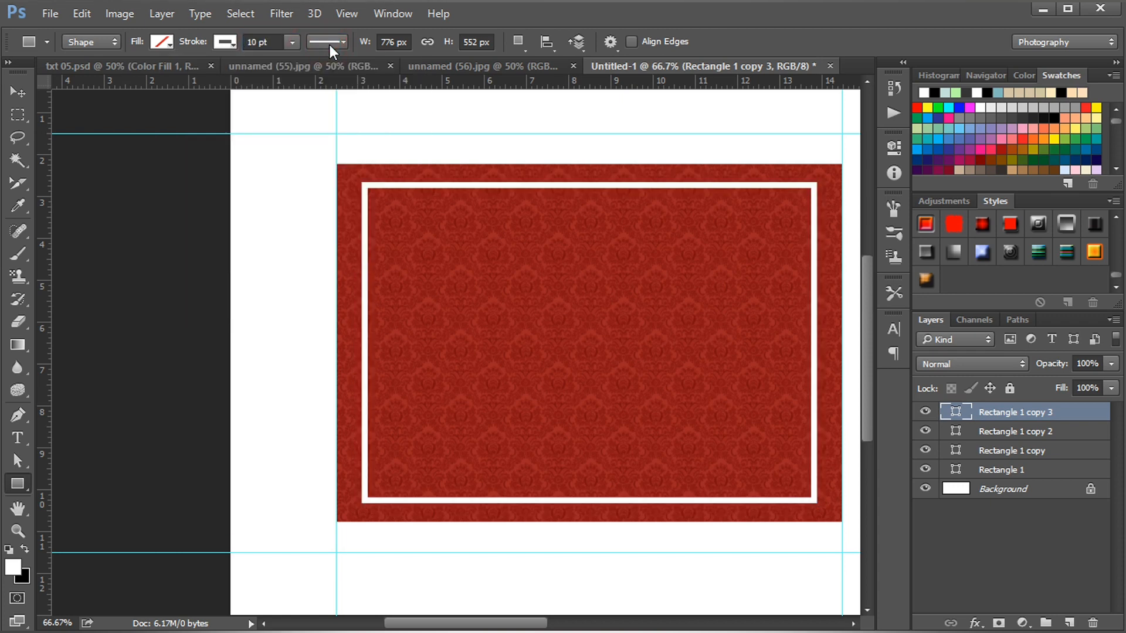
Step: Copy the whole unnamed (55).jpg photo into Untitled-1 above Rectangle 1 and clip it to the right red panel
key("ctrl+minus")
key("ctrl+minus")
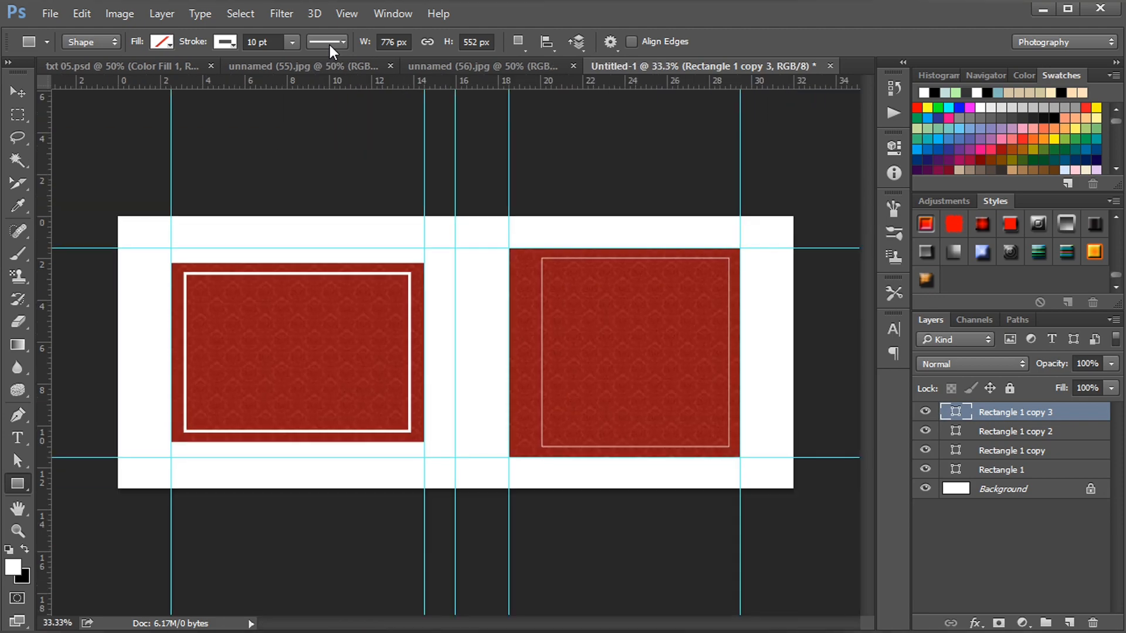
key("ctrl+plus")
left_click_drag(625, 625, 653, 625)
key("ctrl+plus")
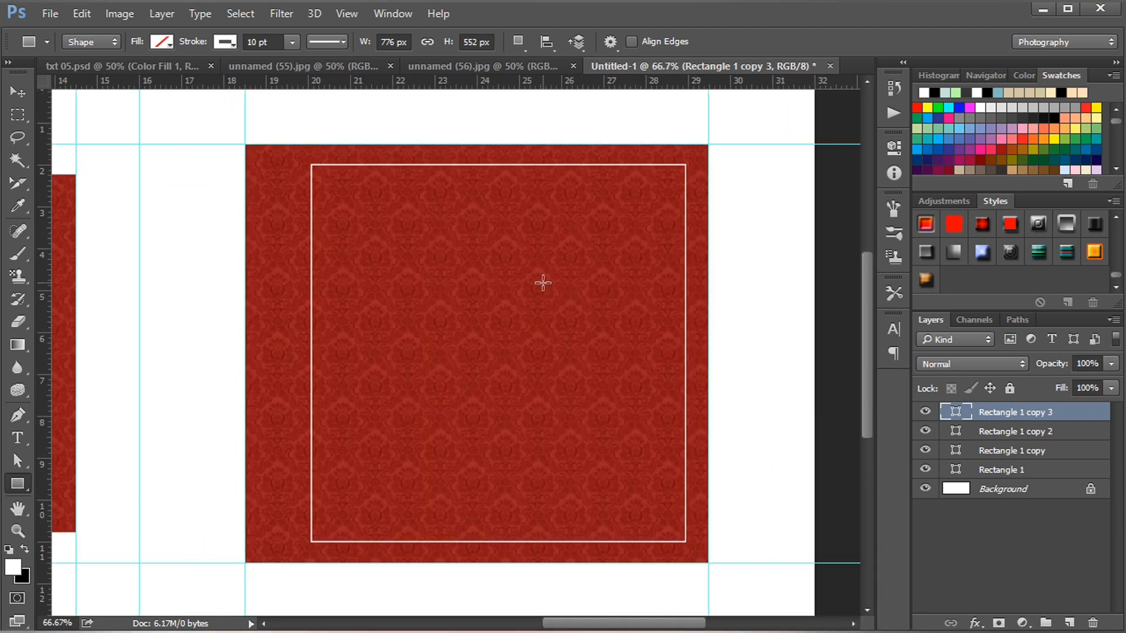
left_click(333, 66)
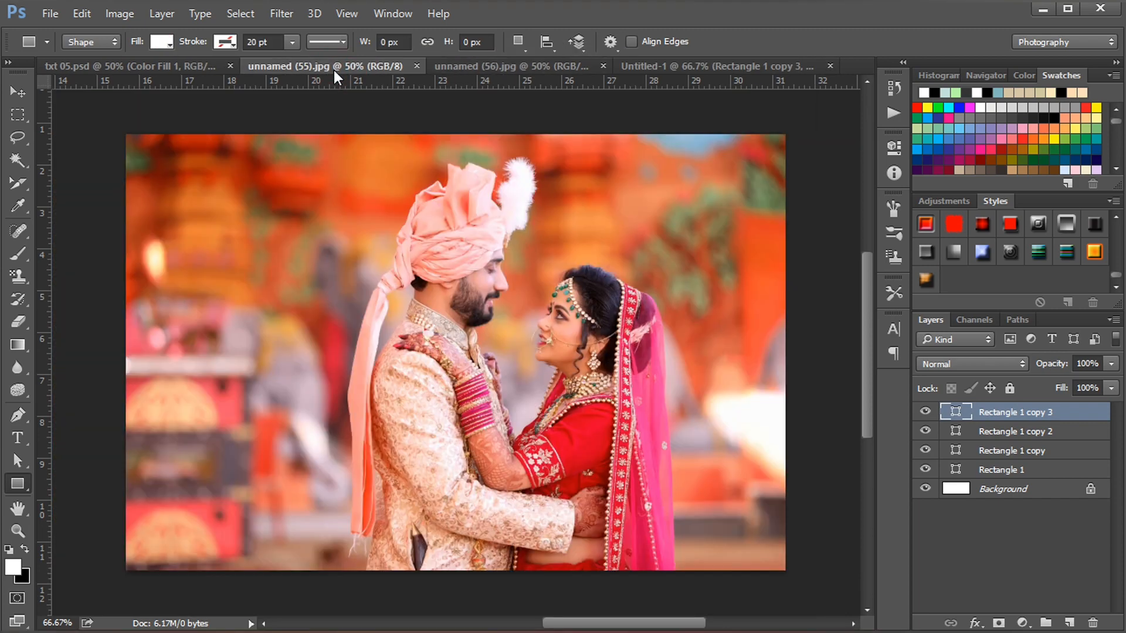
key("ctrl+a")
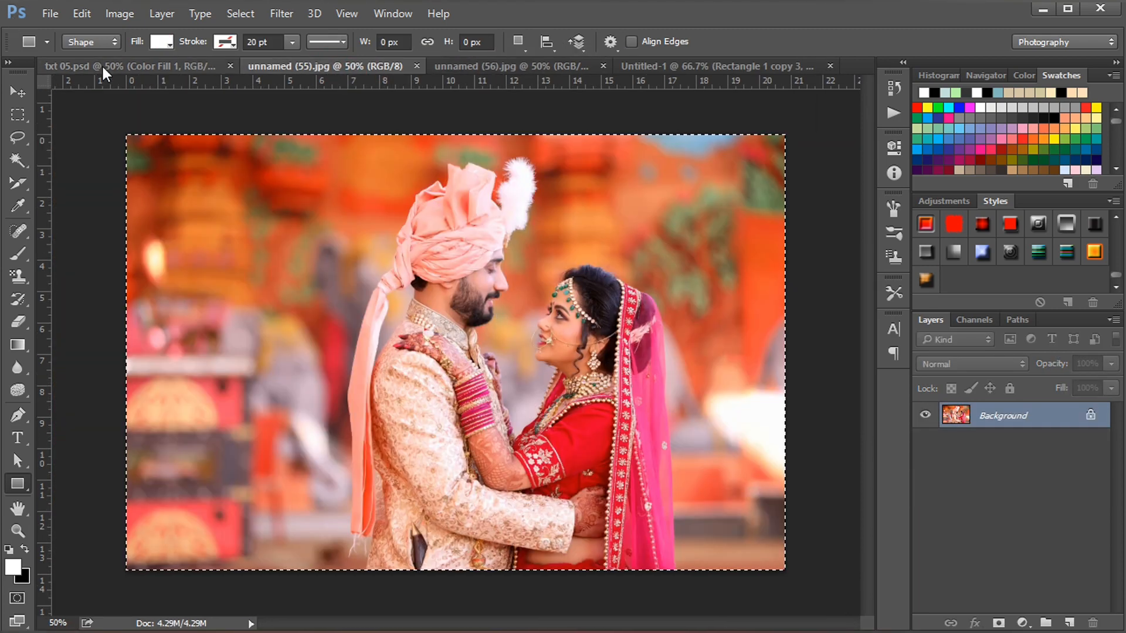
left_click(712, 65)
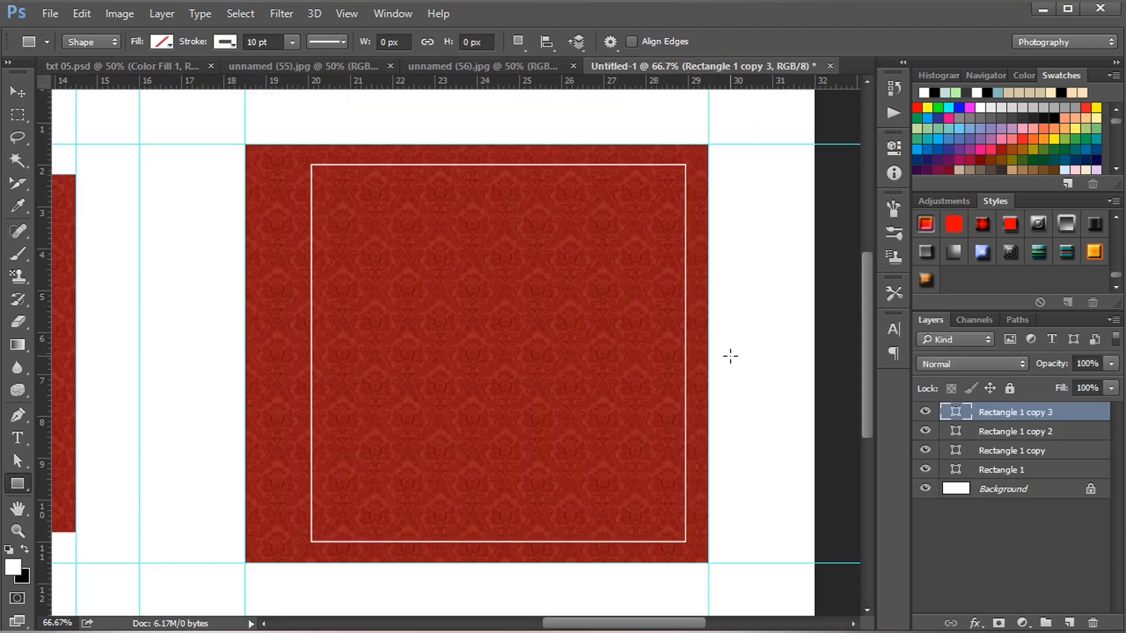
left_click(1003, 470)
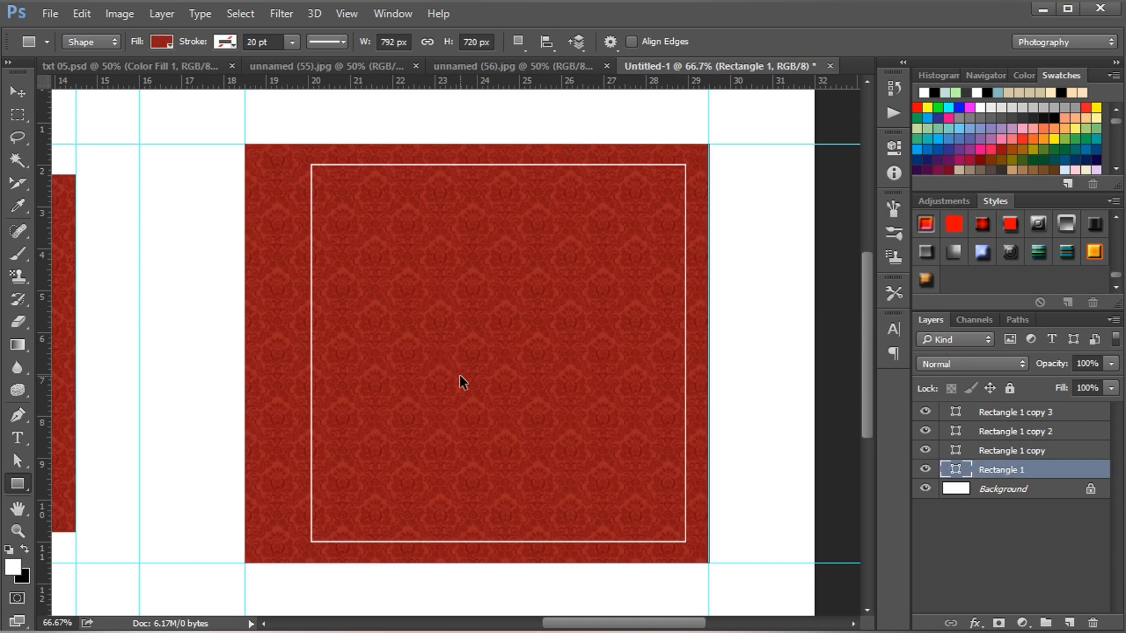
key("ctrl+v")
left_click(1011, 477, "alt")
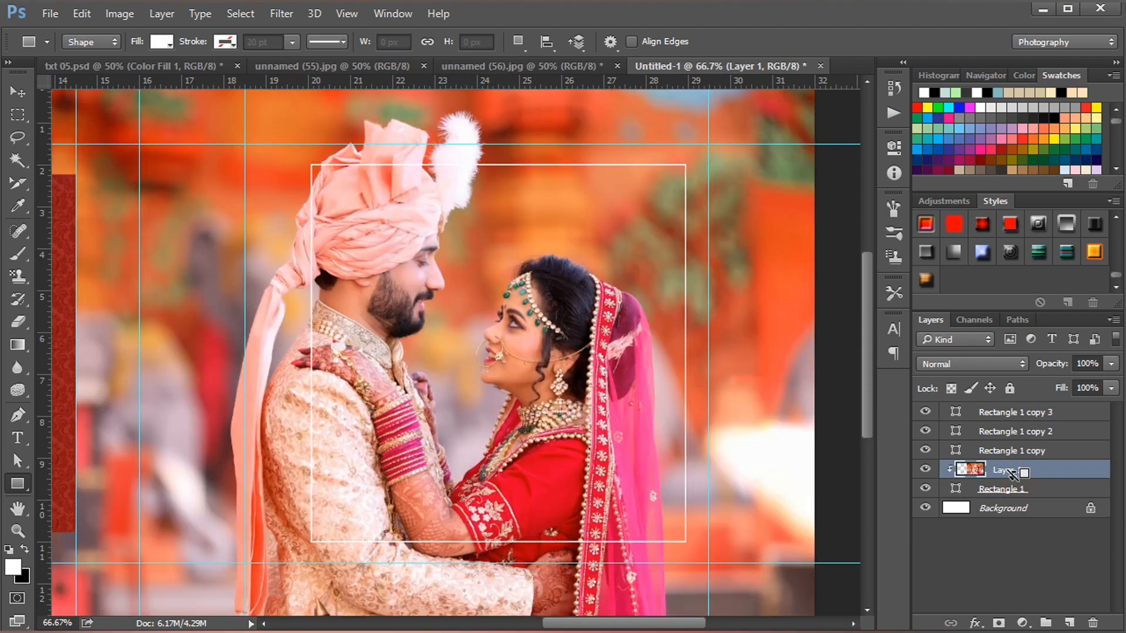
Step: Scale the clipped couple photo down to about 64.9% and move it over the right panel's inner frame
key("ctrl+t")
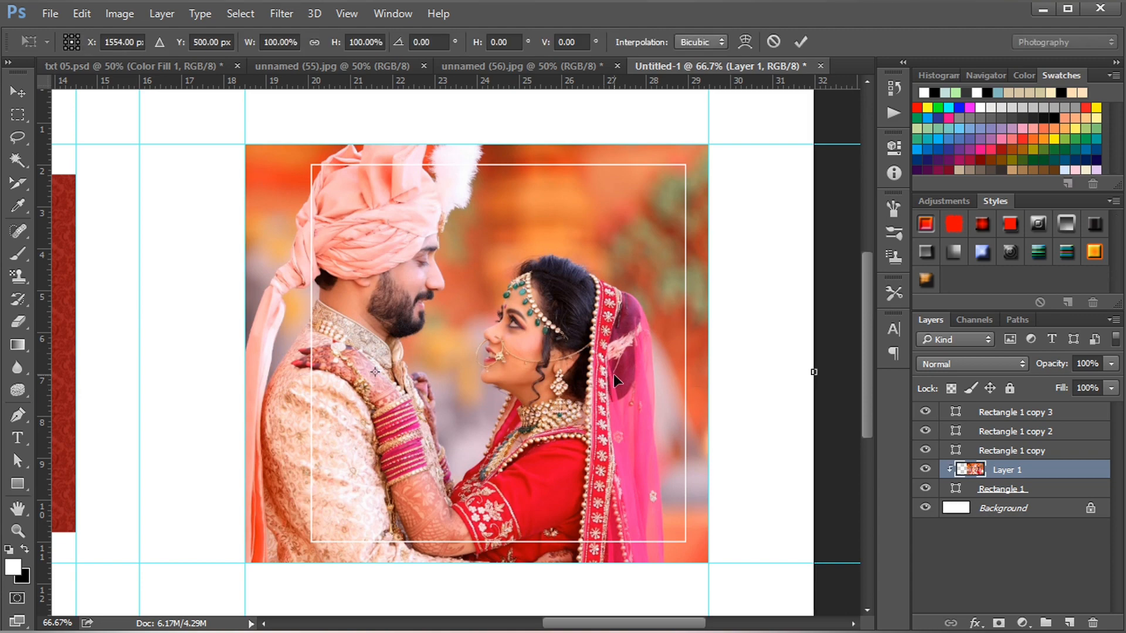
scroll(849, 448, "down", 3)
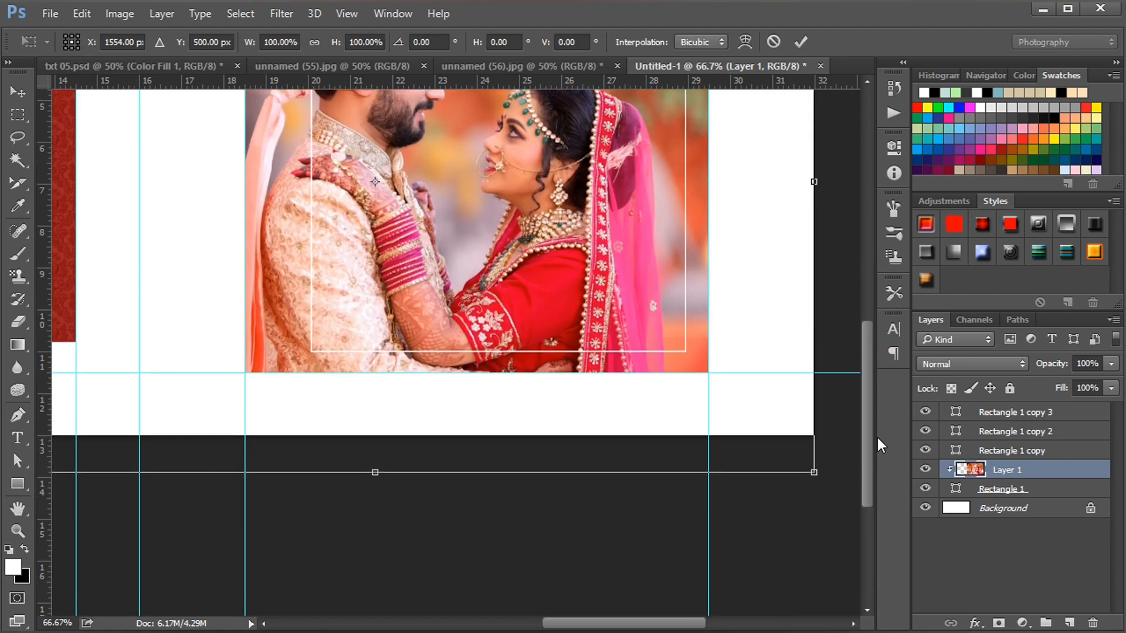
left_click_drag(816, 472, 715, 297)
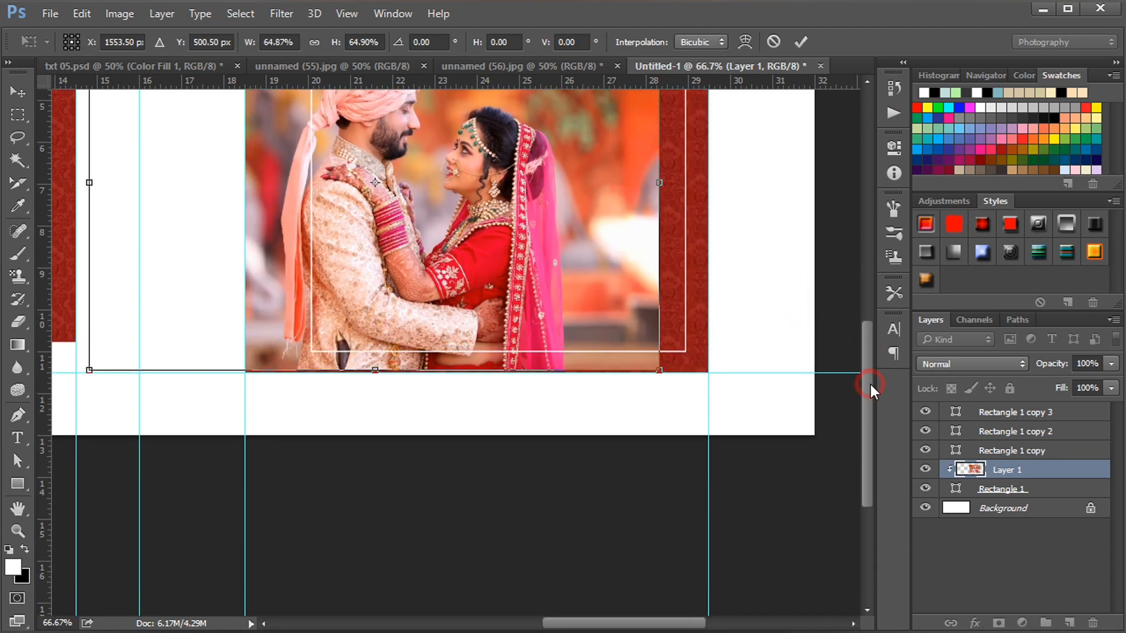
left_click_drag(867, 381, 870, 346)
scroll(579, 346, "up", 1)
left_click_drag(422, 414, 513, 394)
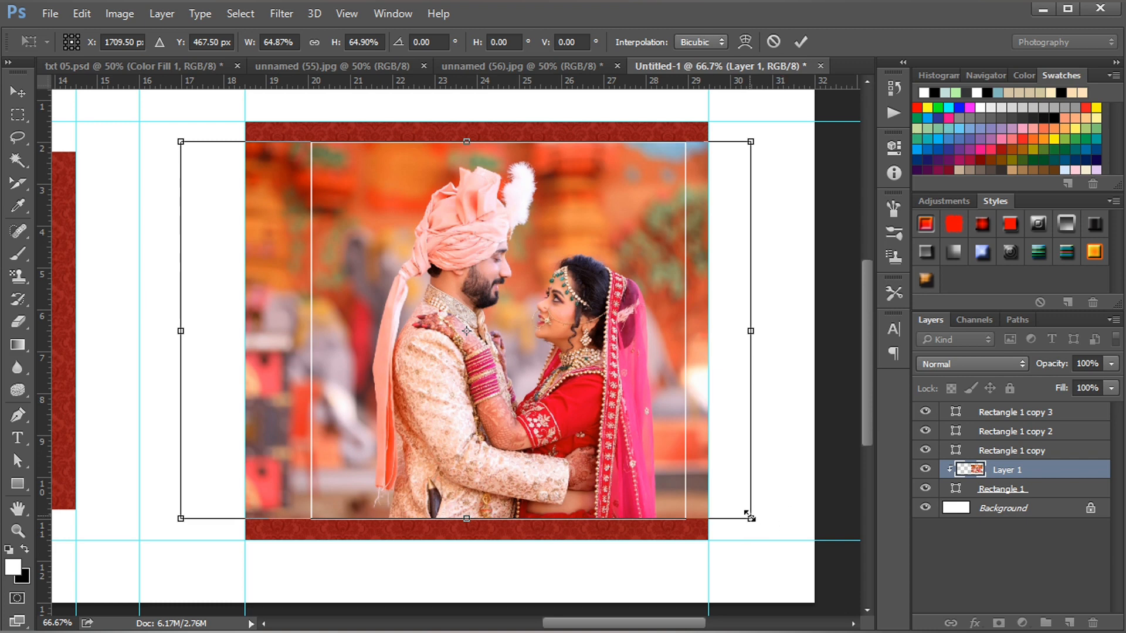
Step: Reduce the photo to about 58.6% and position it near the upper edge of the right panel, covering its full width
left_click_drag(751, 518, 721, 442)
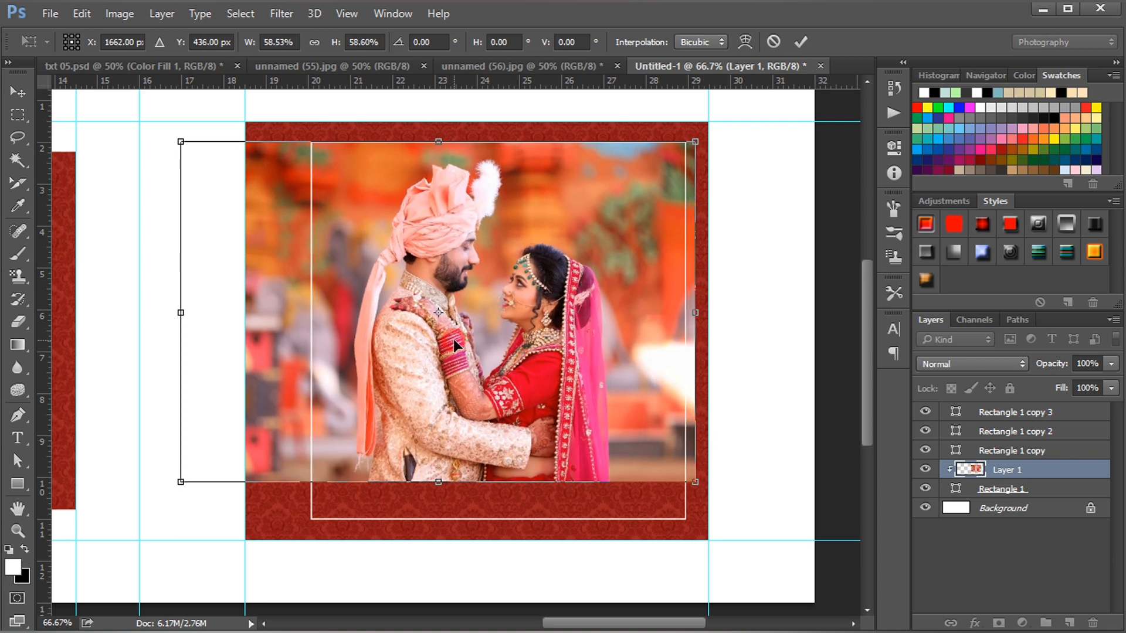
left_click_drag(453, 346, 482, 338)
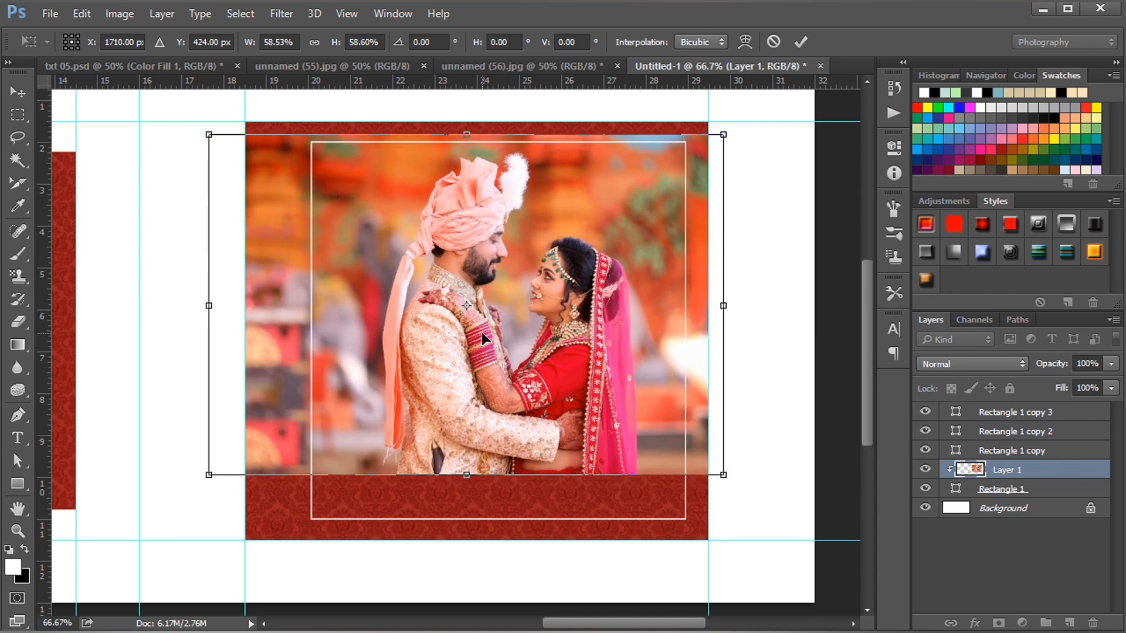
key("Up")
key("Up")
key("Up")
key("Up")
key("Left")
key("Left")
key("Left")
key("Left")
key("Return")
key("u")
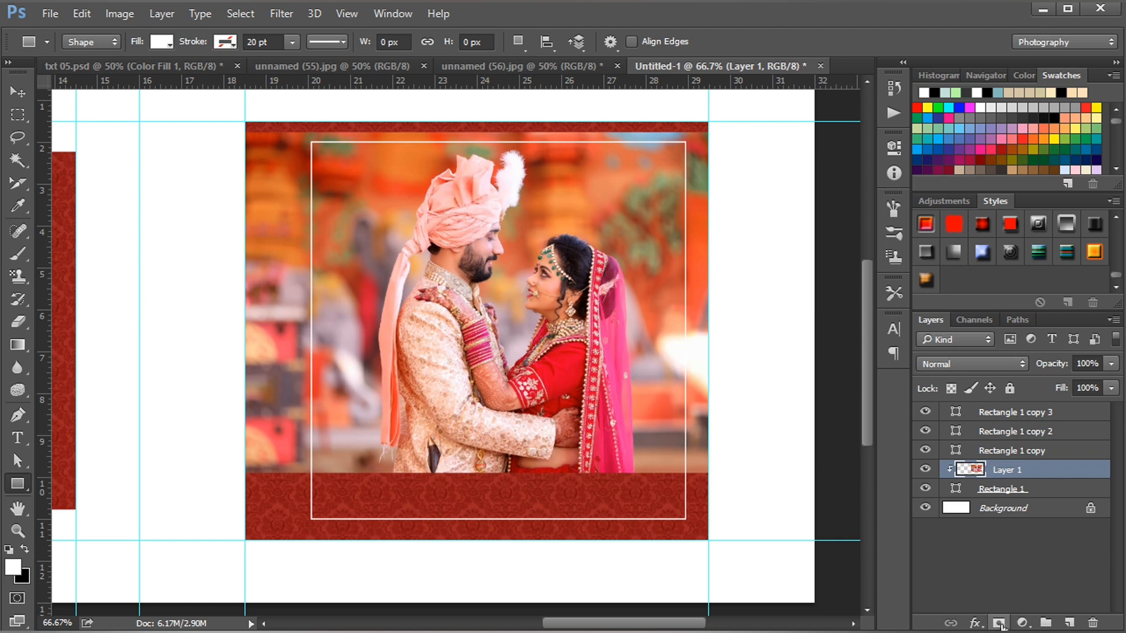
Step: Add a layer mask to the photo and fade its lower edge into the red pattern with black-to-transparent linear gradients
left_click(998, 623)
left_click(18, 347)
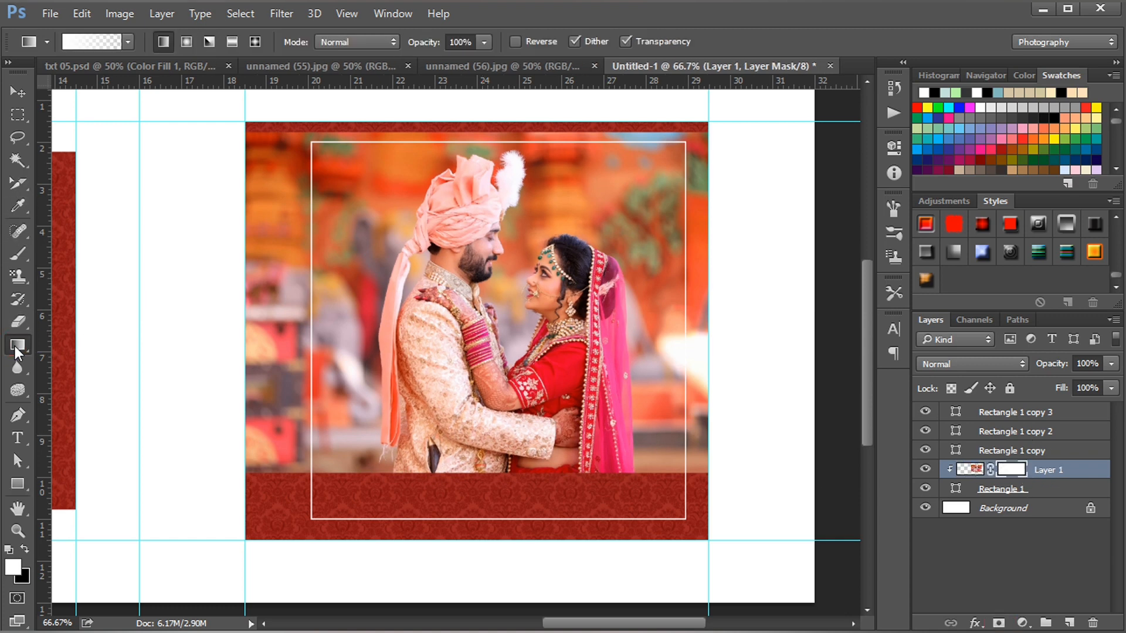
left_click(127, 42)
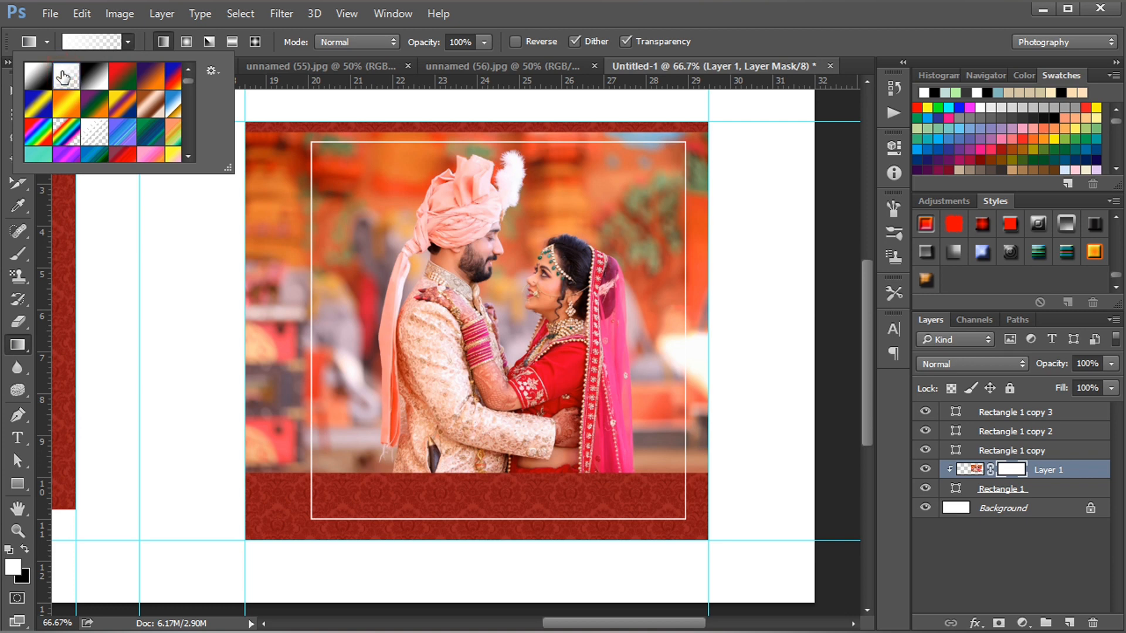
left_click(127, 43)
left_click(26, 549)
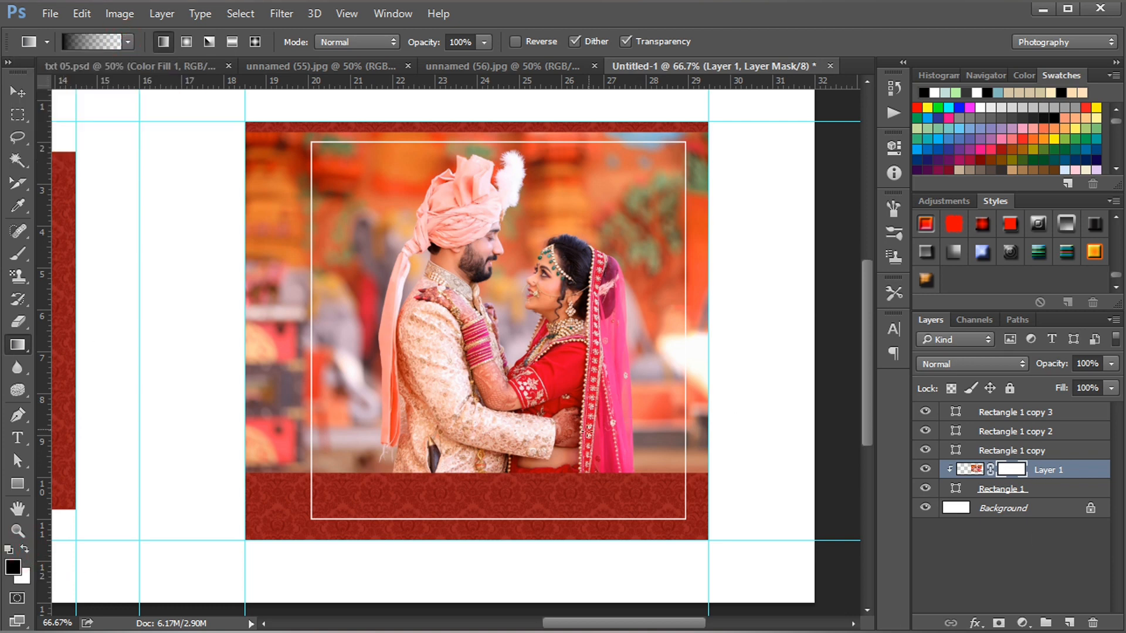
left_click_drag(481, 503, 478, 415)
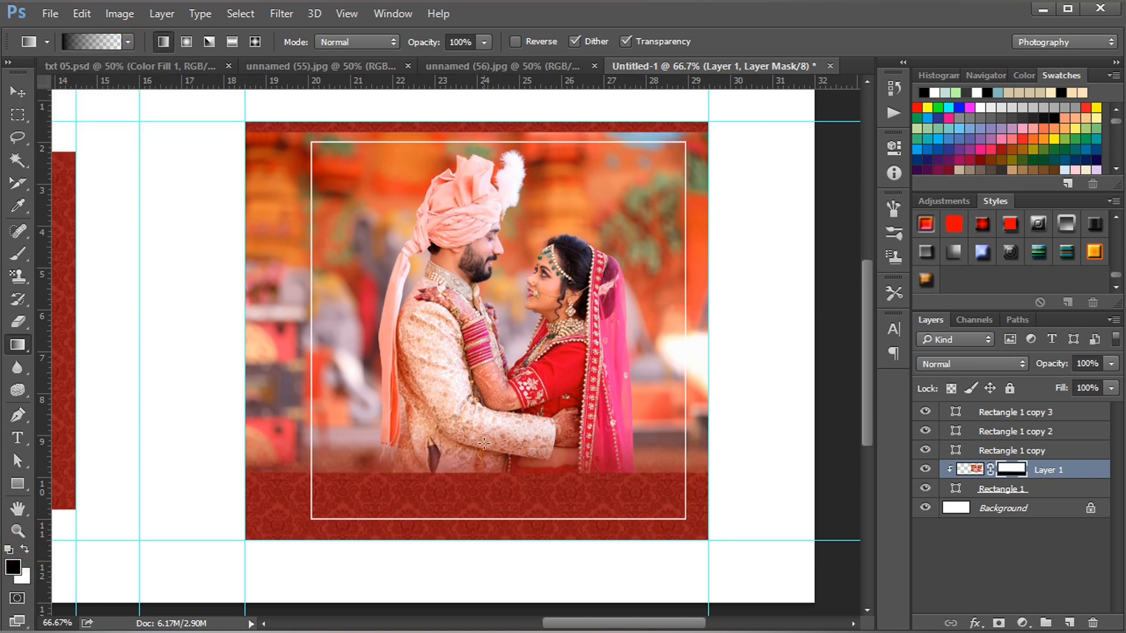
left_click_drag(481, 464, 480, 404)
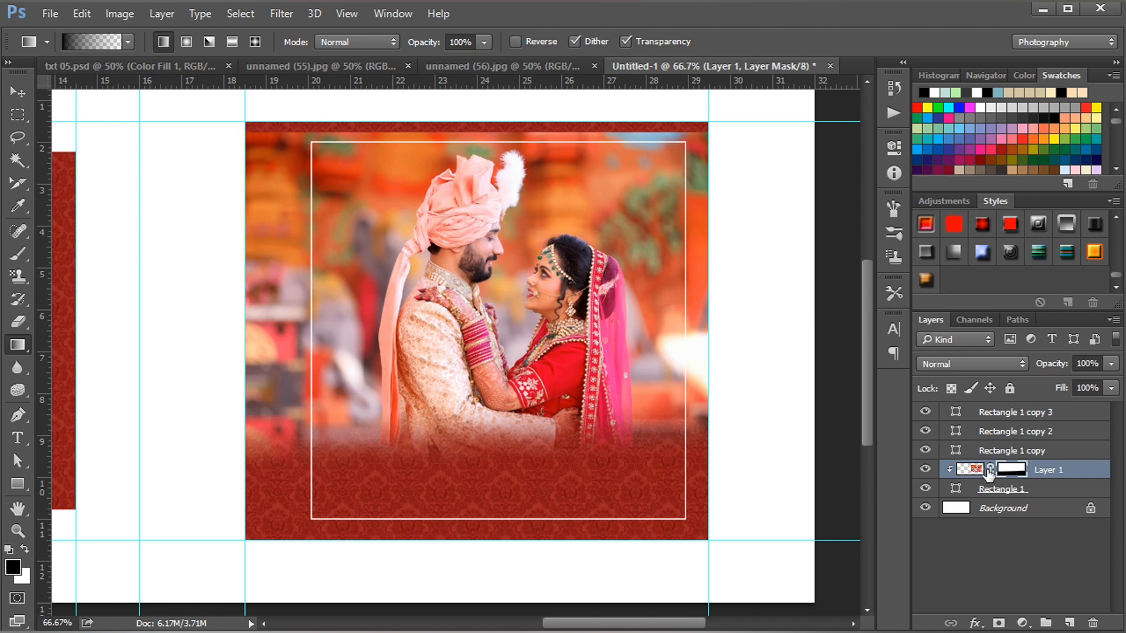
Step: Enlarge the masked photo to about 107% about its centre so it reaches the right panel's upper edge
key("ctrl+t")
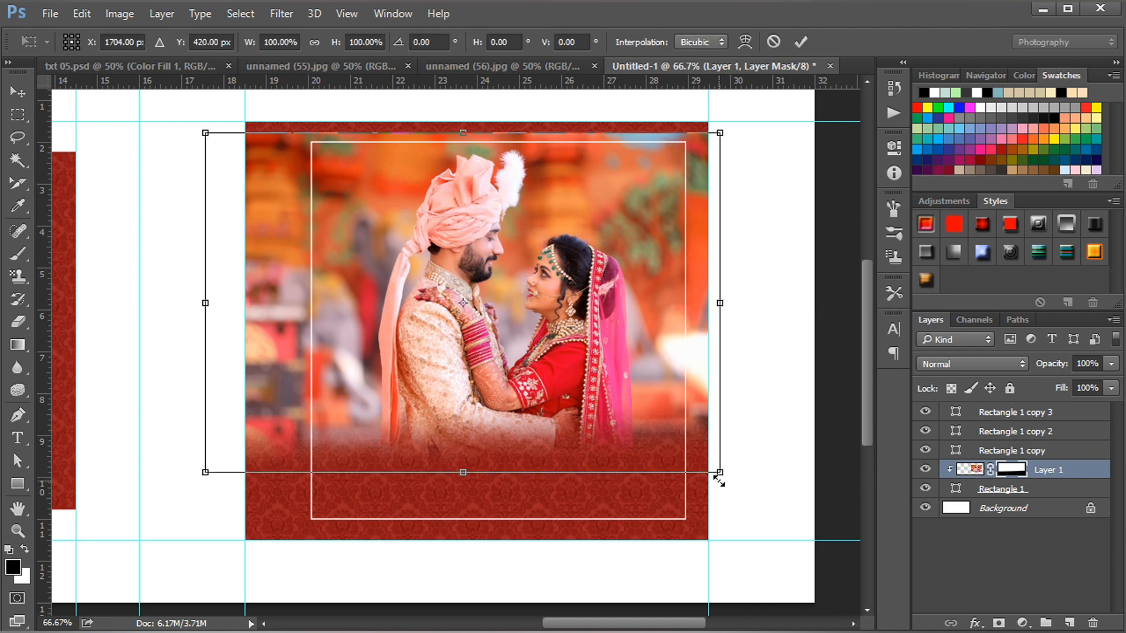
left_click_drag(720, 470, 737, 482)
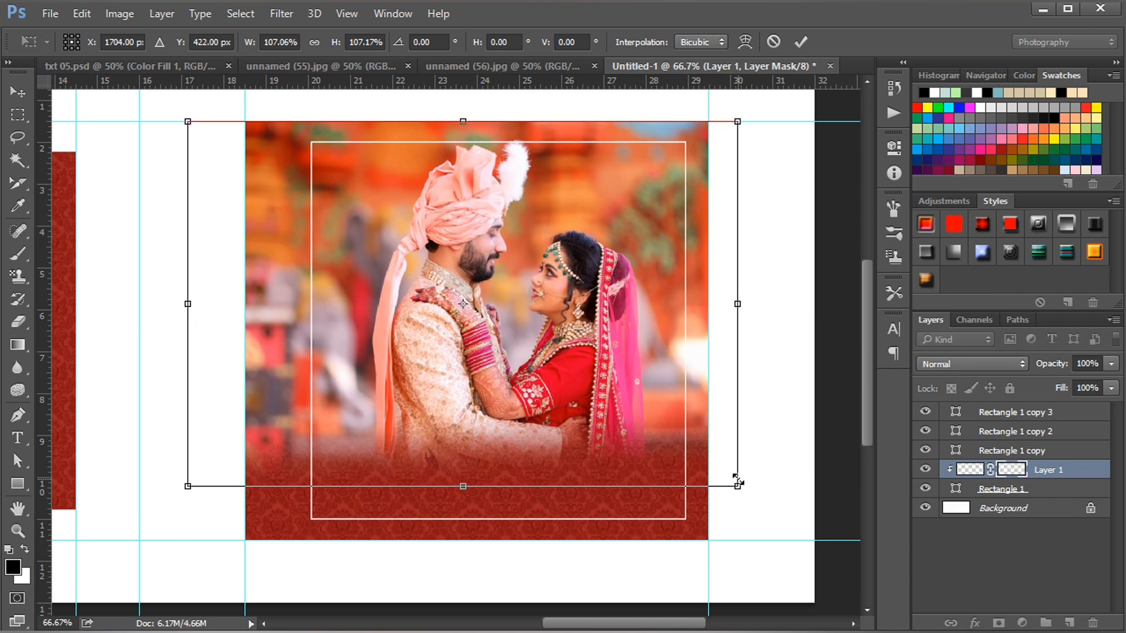
key("Return")
key("g")
Step: Enlarge the right panel's white frame, Rectangle 1 copy, slightly about its centre
key("v")
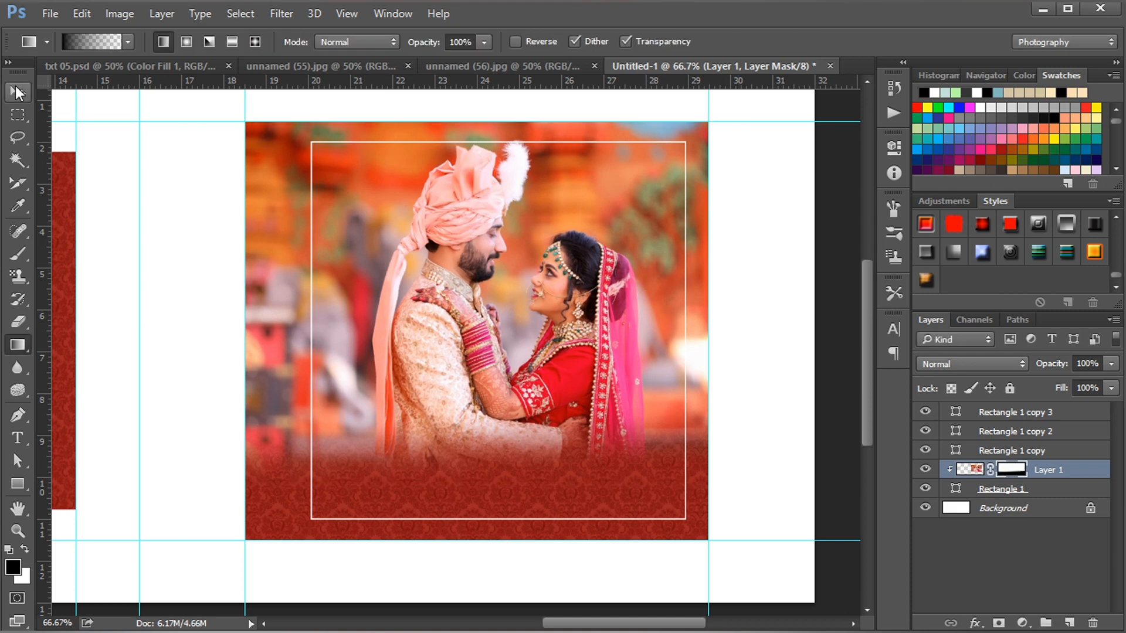
key("alt+]")
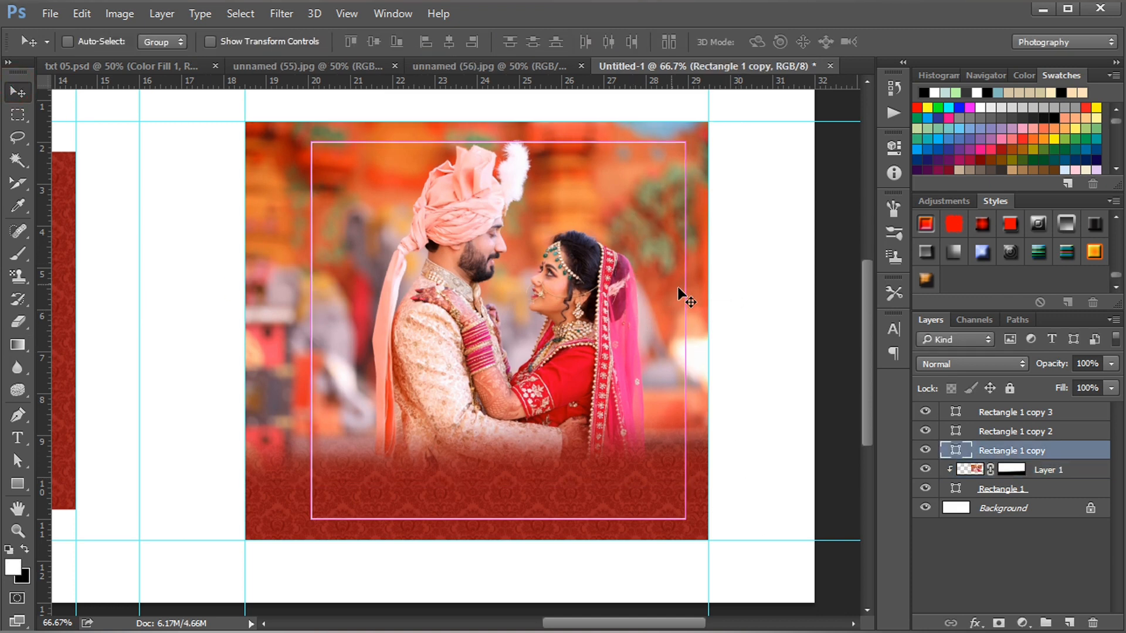
key("ctrl+t")
left_click_drag(686, 137, 689, 135)
key("Return")
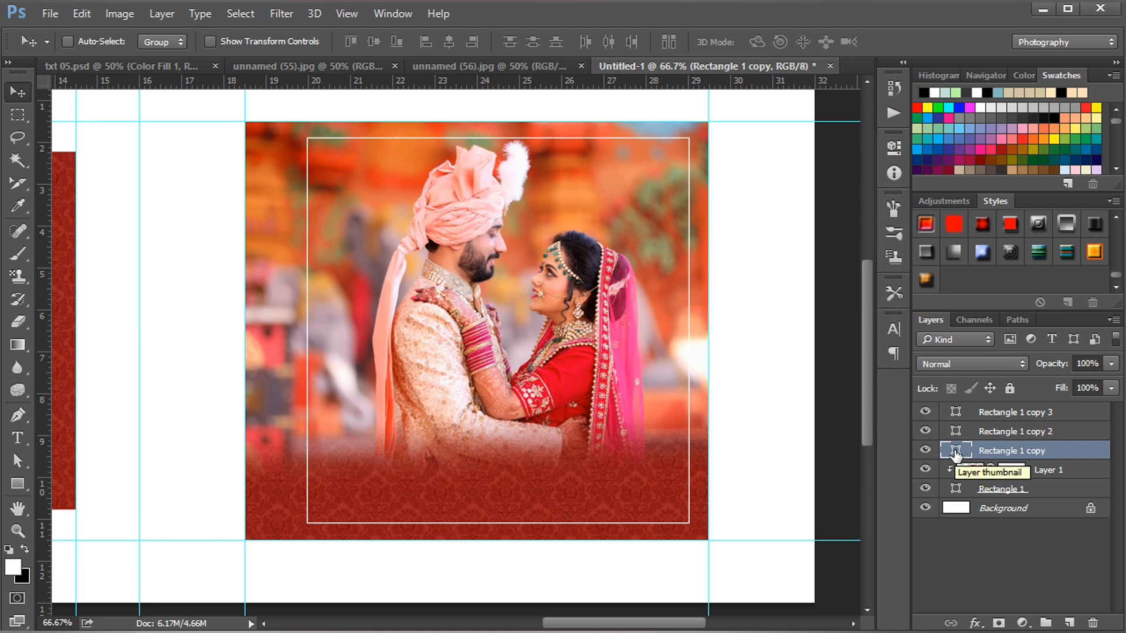
Step: Delete the part of the photo outside the white frame, using the frame's outline as an inverted selection, and deselect
left_click(955, 453, "ctrl")
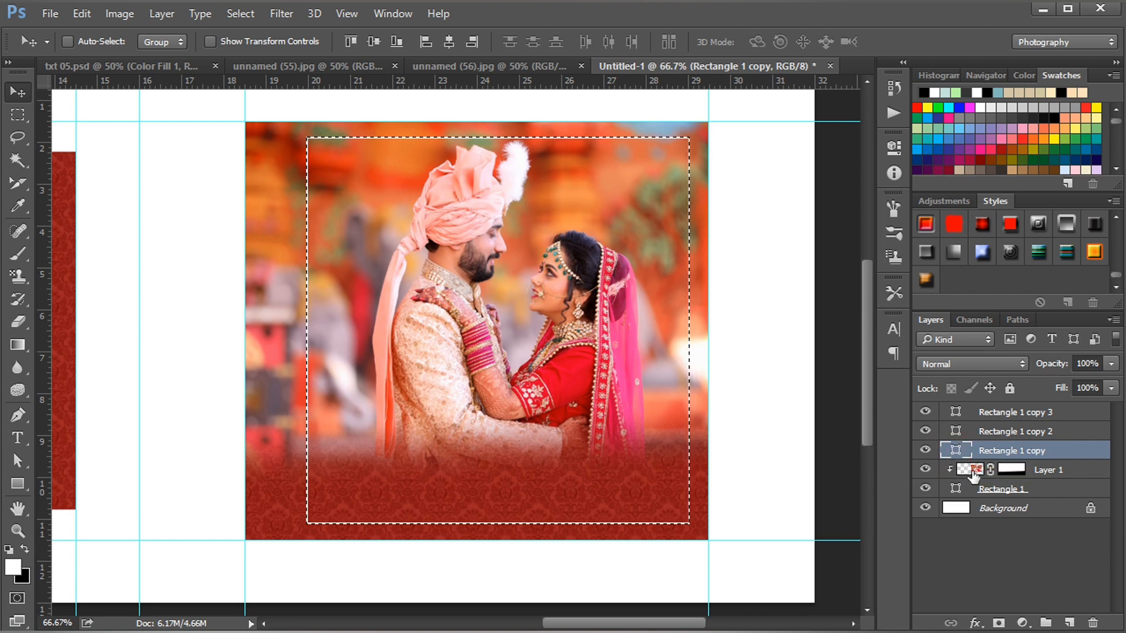
left_click(973, 476)
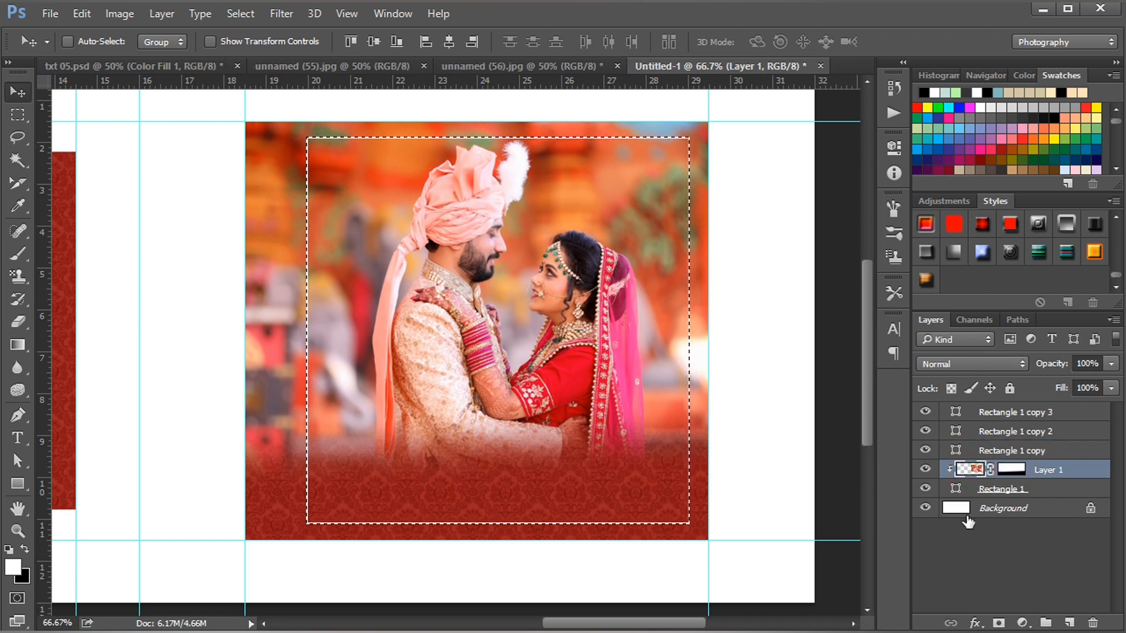
key("ctrl+shift+i")
key("Delete")
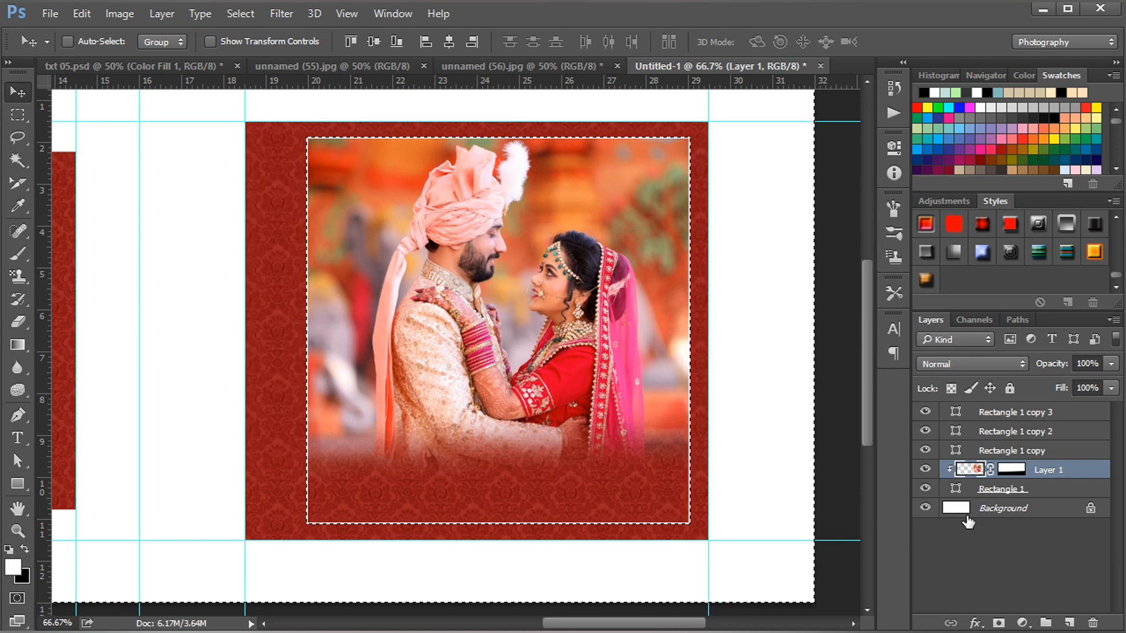
key("ctrl+d")
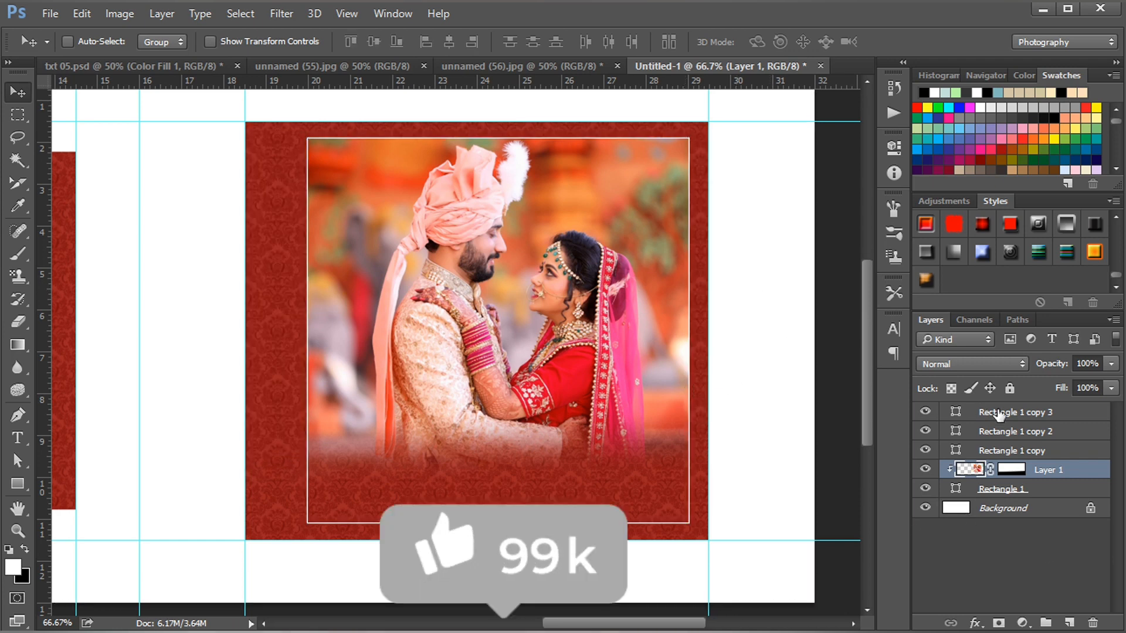
Step: Copy the linked "Our Wedding Story" title and tagline text layers from Group 1 in txt 05.psd into Untitled-1
left_click(120, 69)
left_click(503, 267, "ctrl")
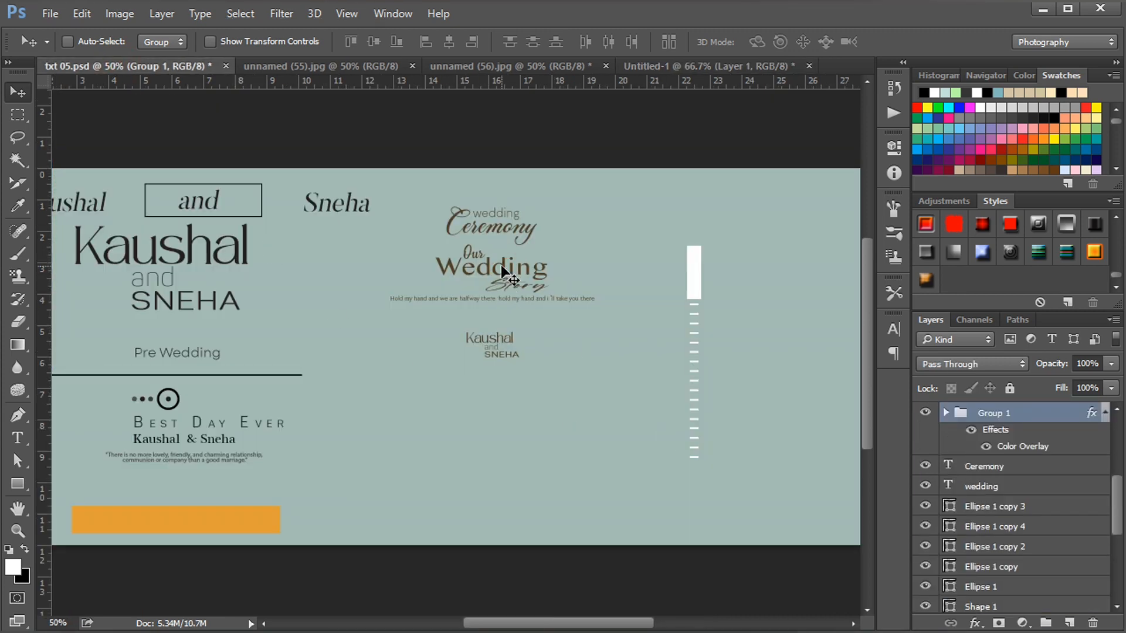
left_click(944, 412)
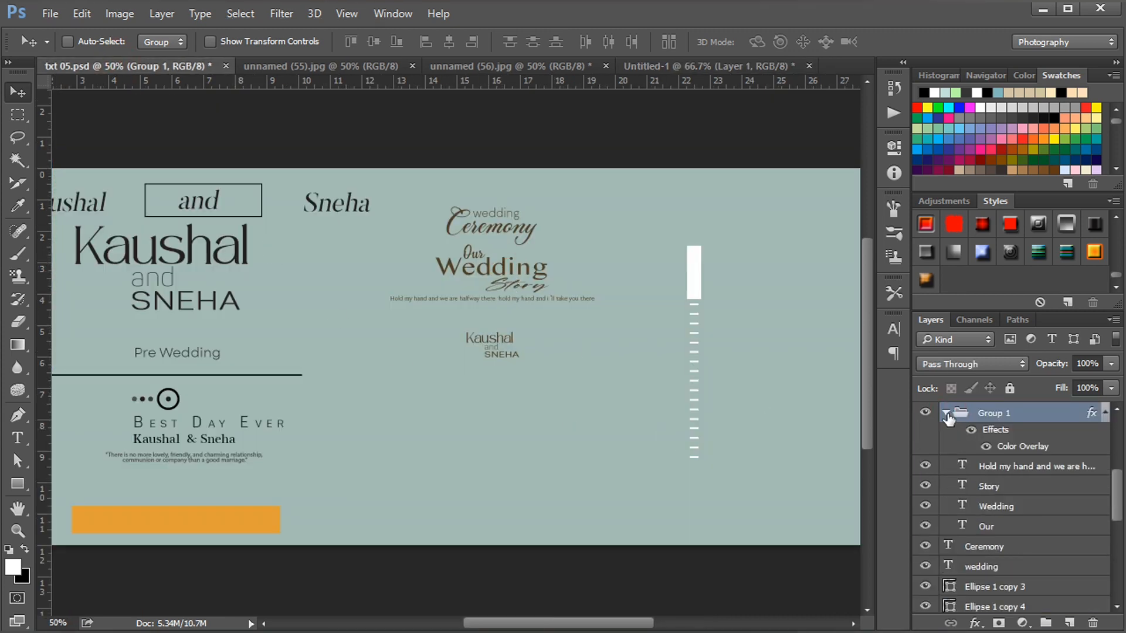
left_click(1043, 468)
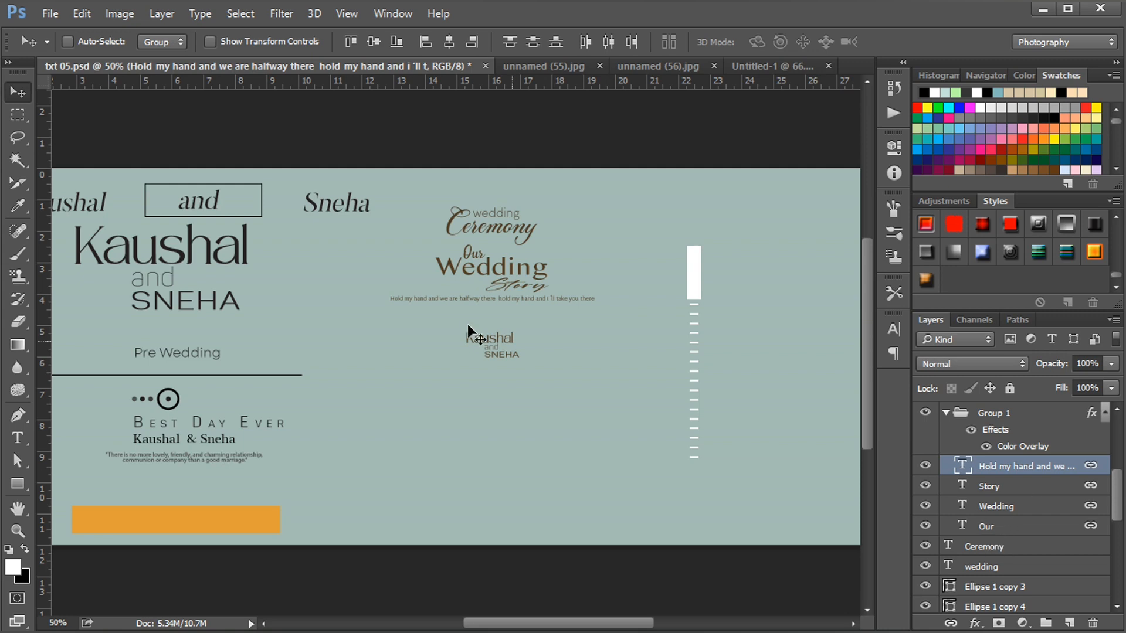
left_click_drag(467, 325, 311, 145)
left_click_drag(750, 70, 703, 142)
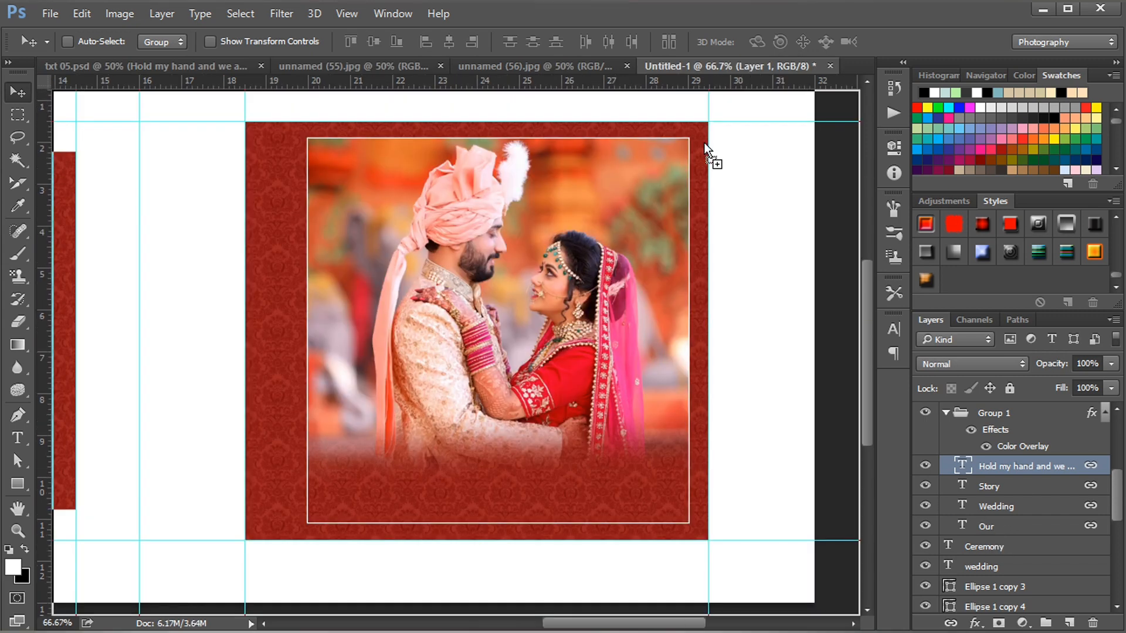
Step: Position the "Our Wedding Story" text centred in the lower part of the white frame, with the tagline just above its bottom line
left_click_drag(484, 465, 510, 467)
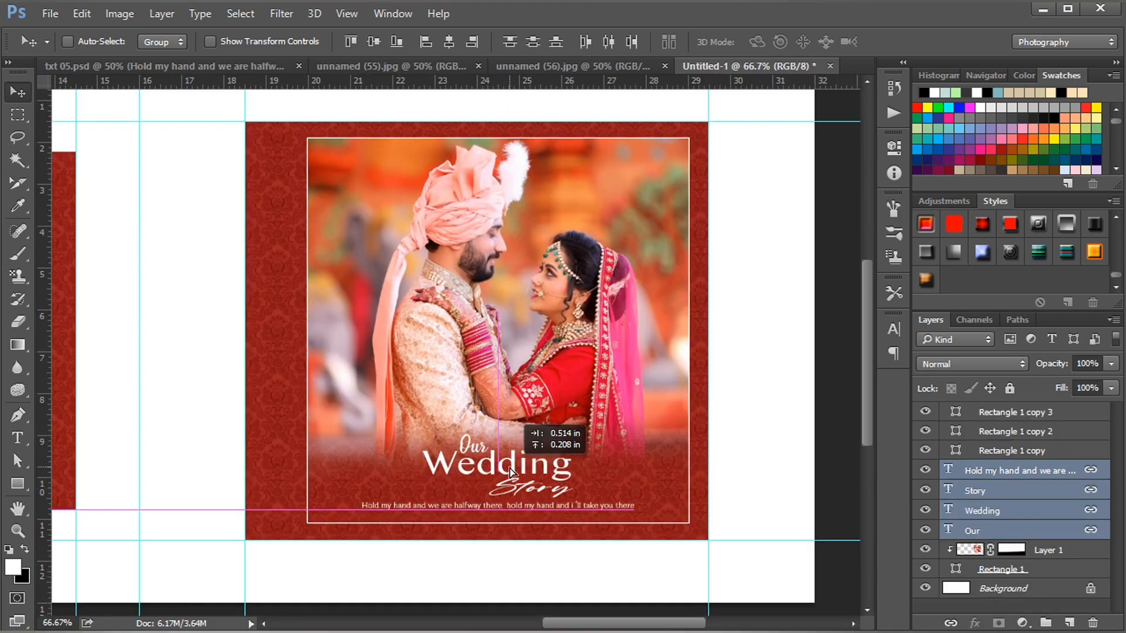
key("Down")
key("Down")
key("Down")
key("Down")
key("Down")
key("Down")
key("Down")
key("Down")
key("Down")
key("Down")
key("Down")
key("Down")
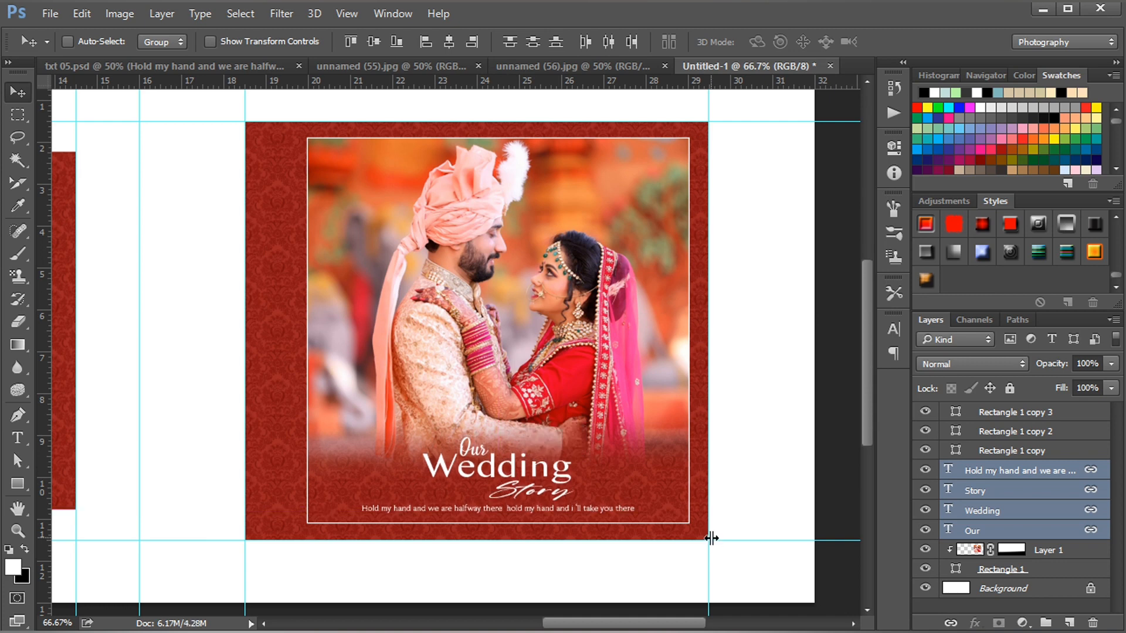
key("Down")
key("Down")
key("Down")
key("Down")
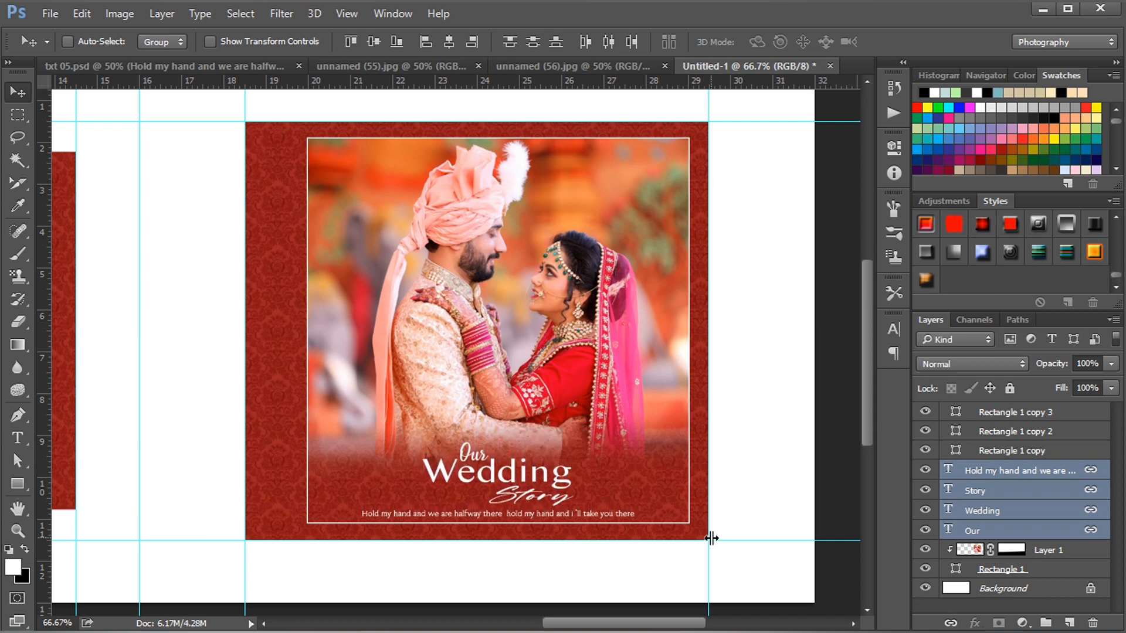
Step: Copy the linked three-line couple's names text from txt 05.psd into Untitled-1 and place it in the upper-right corner of the photo frame
left_click(128, 67)
left_click(503, 360, "ctrl")
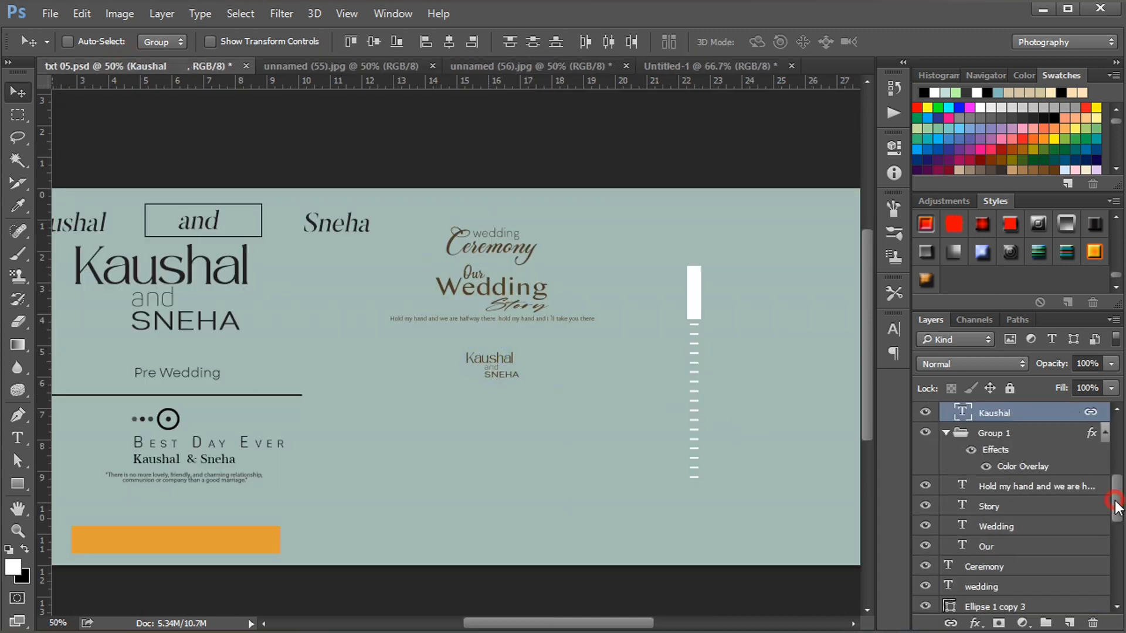
left_click_drag(1116, 504, 1115, 492)
left_click_drag(475, 360, 644, 154)
key("Left")
key("Left")
key("Left")
key("Left")
key("Down")
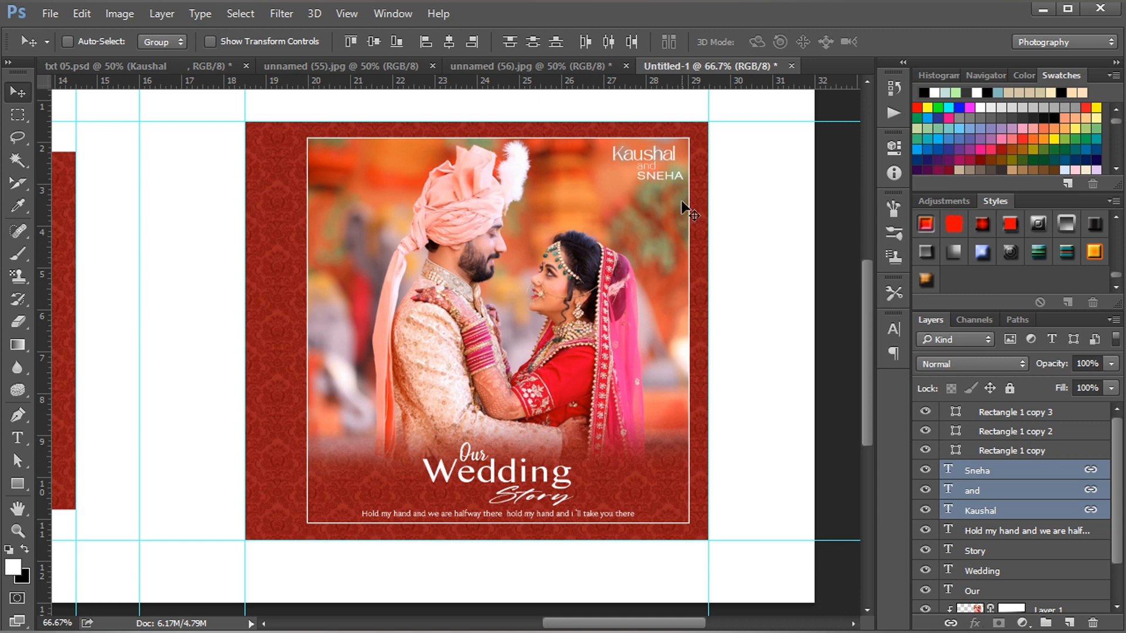
Step: Copy the white bar with dashes from txt 05.psd into Untitled-1 and place it along the right panel's left border, starting at its upper edge
scroll(682, 629, "left", 2)
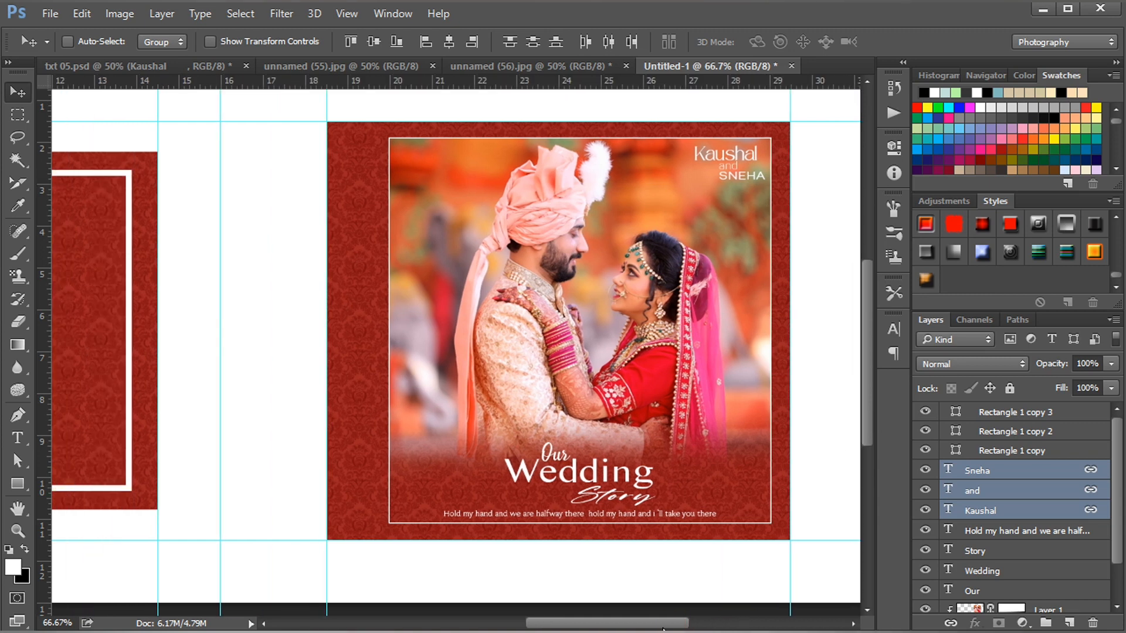
left_click(125, 65)
left_click_drag(702, 304, 356, 149)
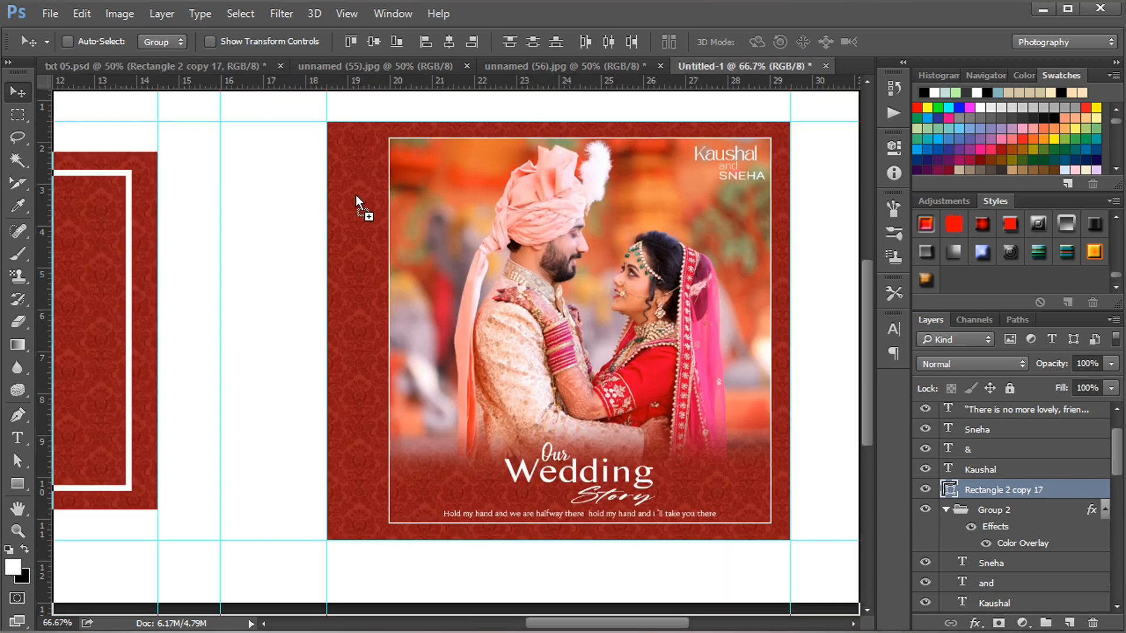
left_click_drag(355, 195, 356, 164)
key("Left")
key("Left")
key("Left")
key("Left")
key("Left")
key("Left")
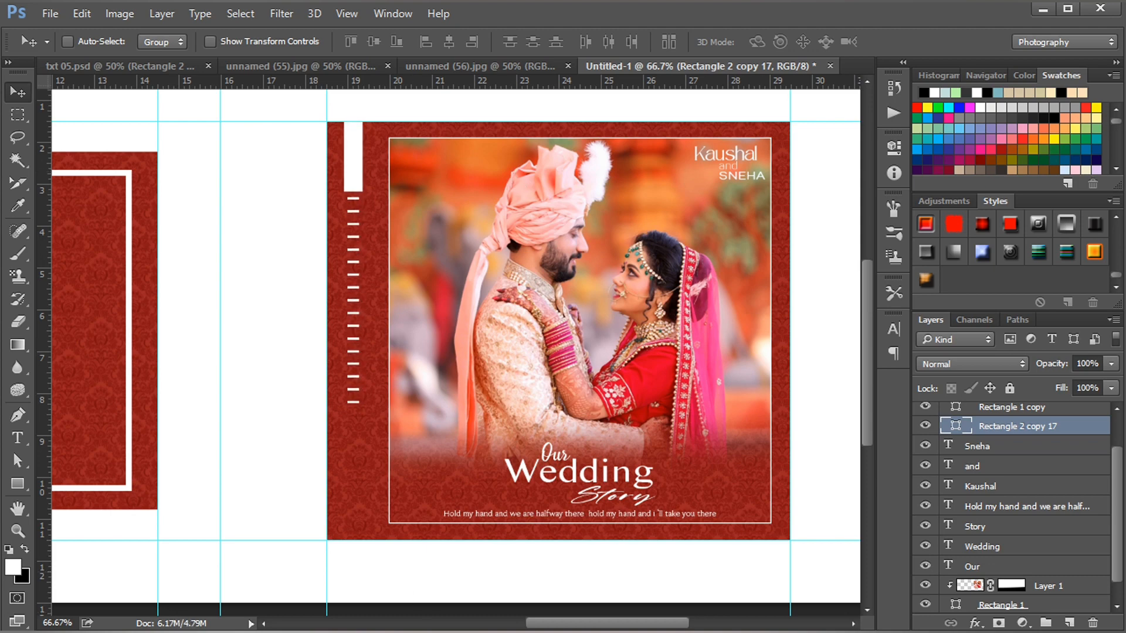
Step: Draw a rectangle about 757 by 106 px across the lower part of the left panel's white frame, above layer Rectangle 1 copy 3
left_click_drag(562, 626, 471, 626)
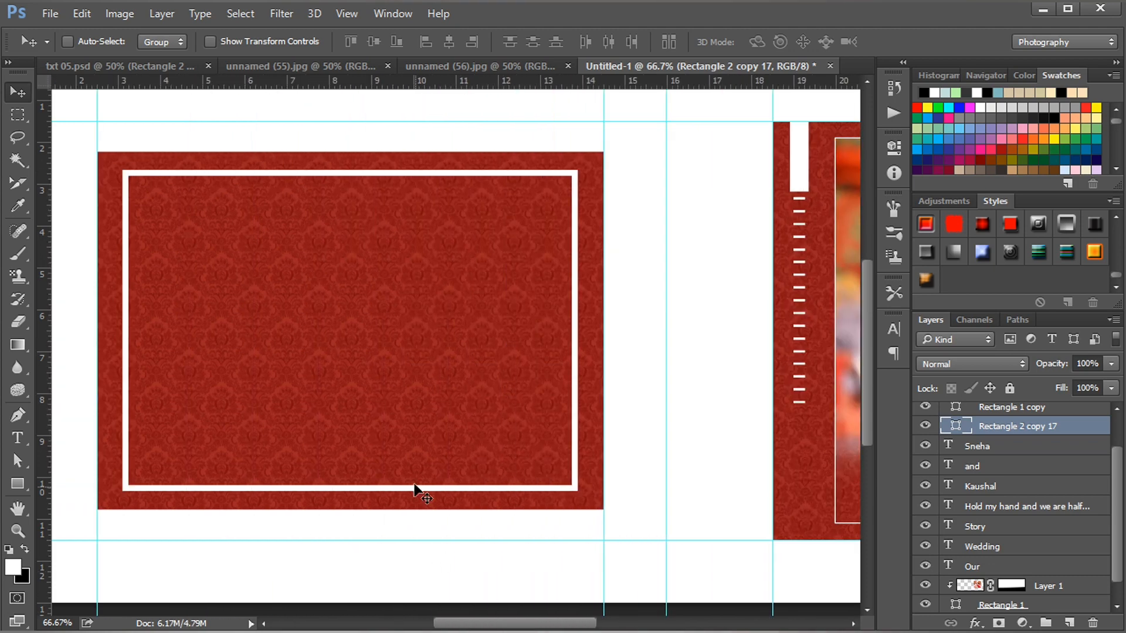
left_click(415, 487, "ctrl")
left_click(18, 484)
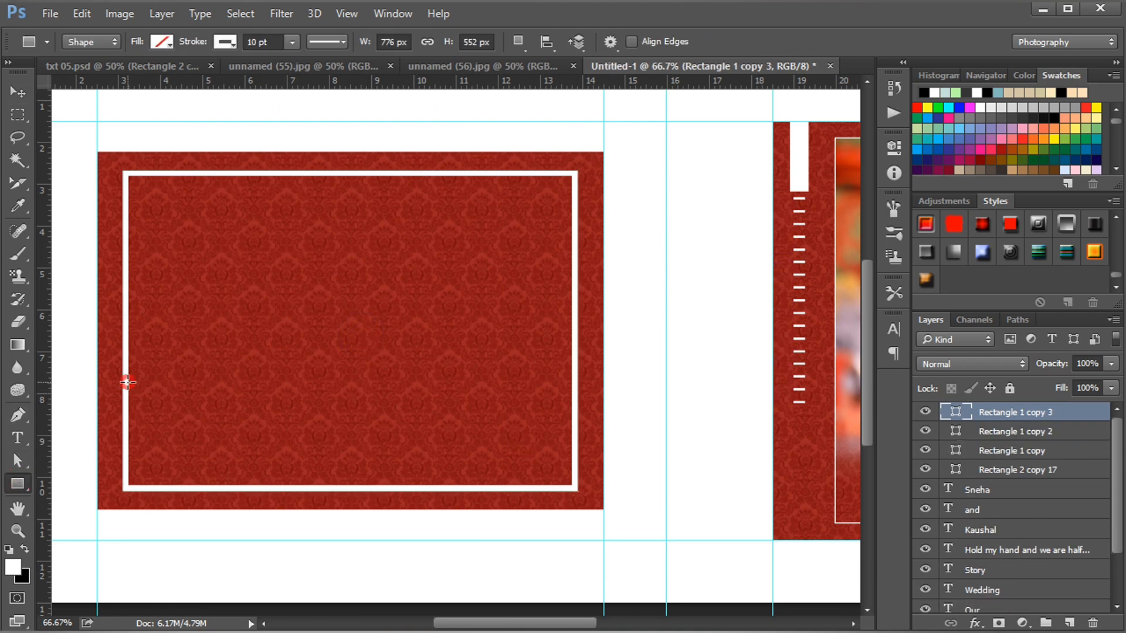
left_click_drag(127, 382, 572, 443)
Step: Give the new rectangle a white fill and no stroke
left_click(706, 245)
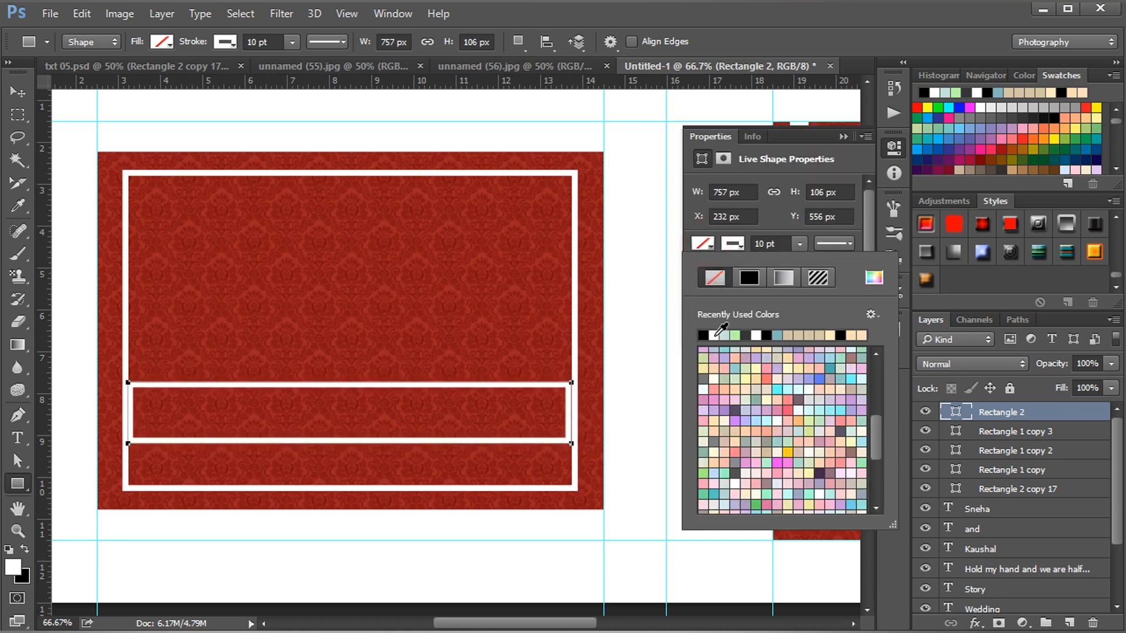
left_click(714, 334)
left_click(734, 245)
left_click(734, 245)
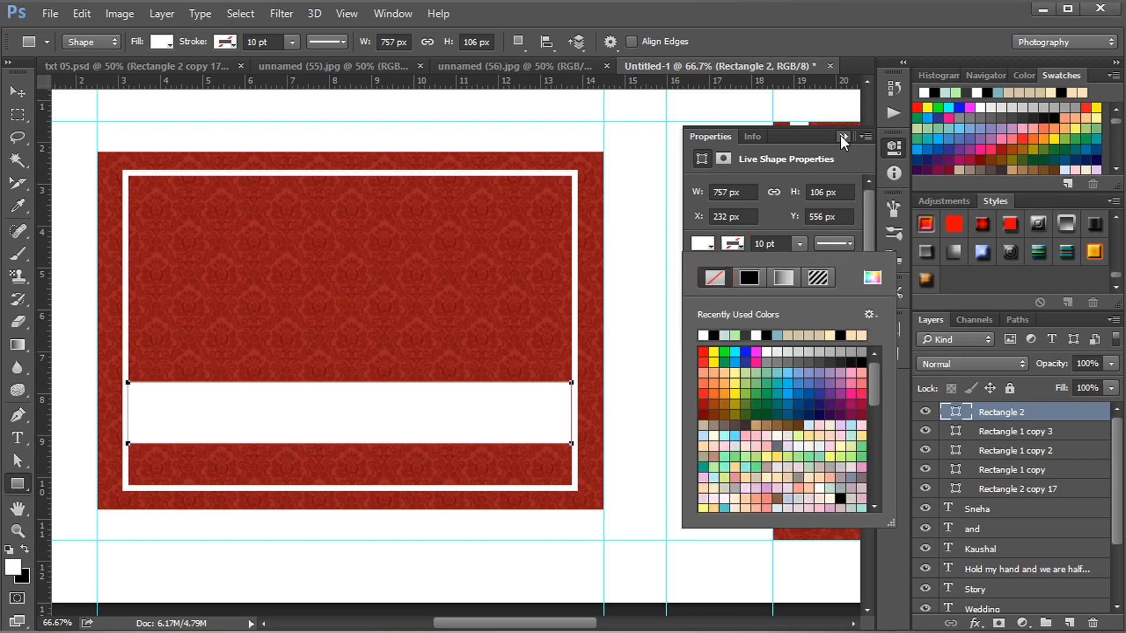
left_click(843, 137)
key("v")
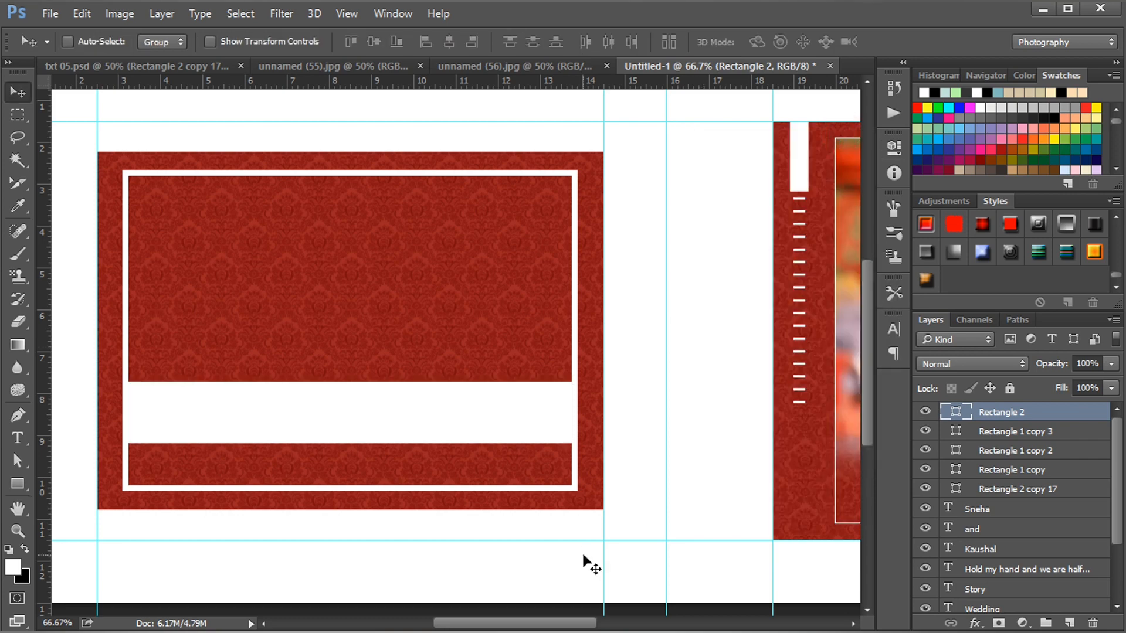
Step: Paste the couple photo from unnamed (56).jpg above Rectangle 1 copy 2, clip it to that rectangle and shift it so the couple is inside
left_click(357, 65)
left_click(512, 69)
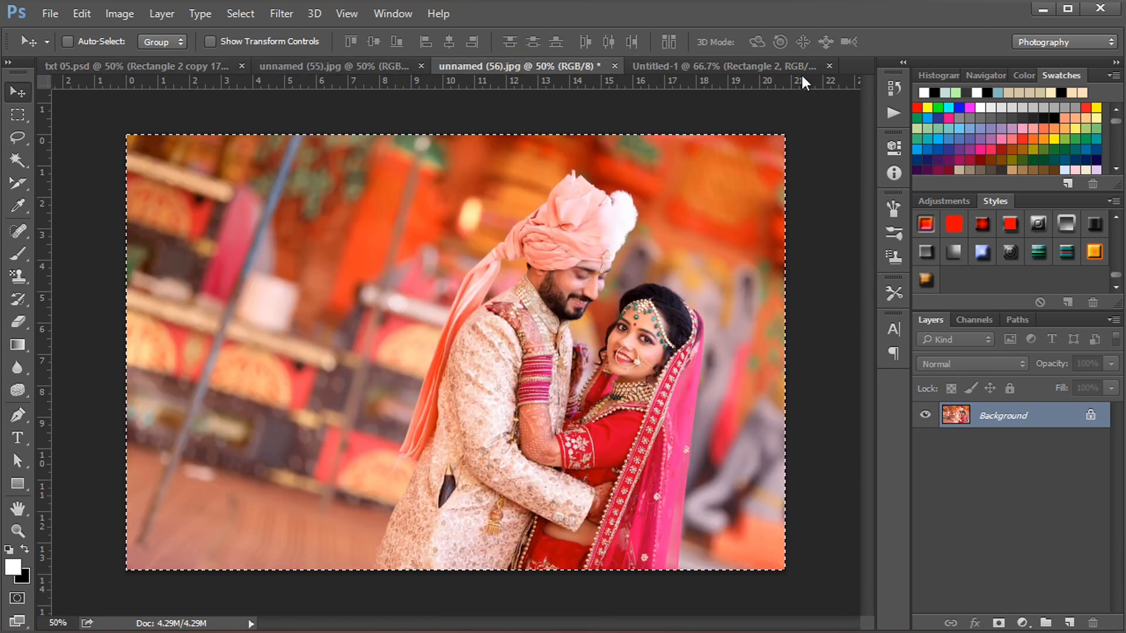
left_click(776, 66)
left_click(595, 287, "ctrl")
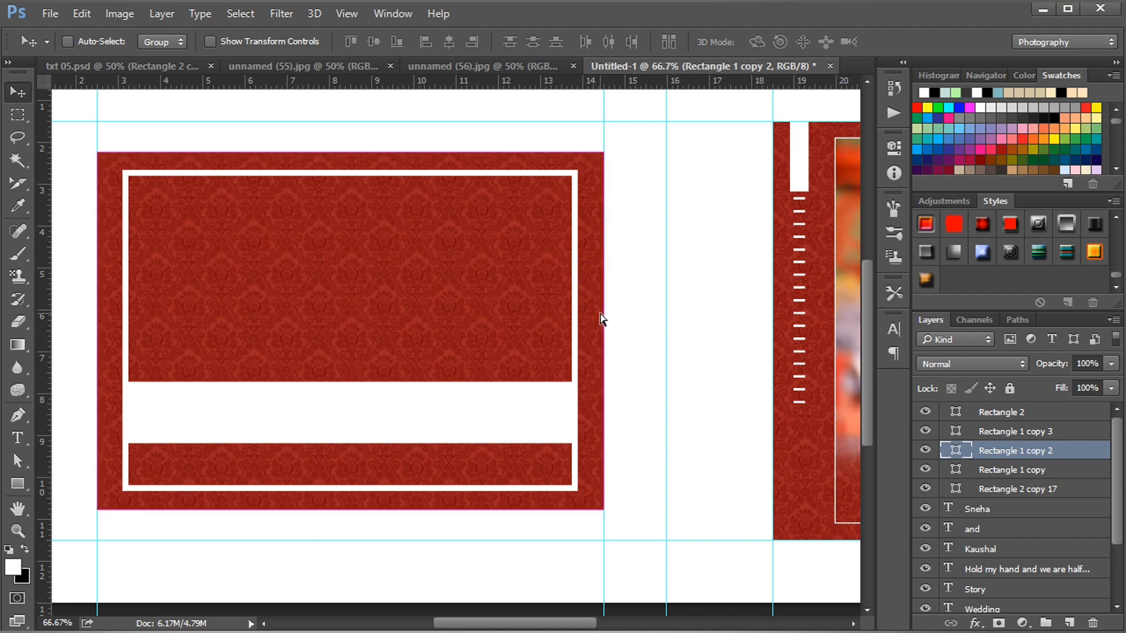
key("ctrl+v")
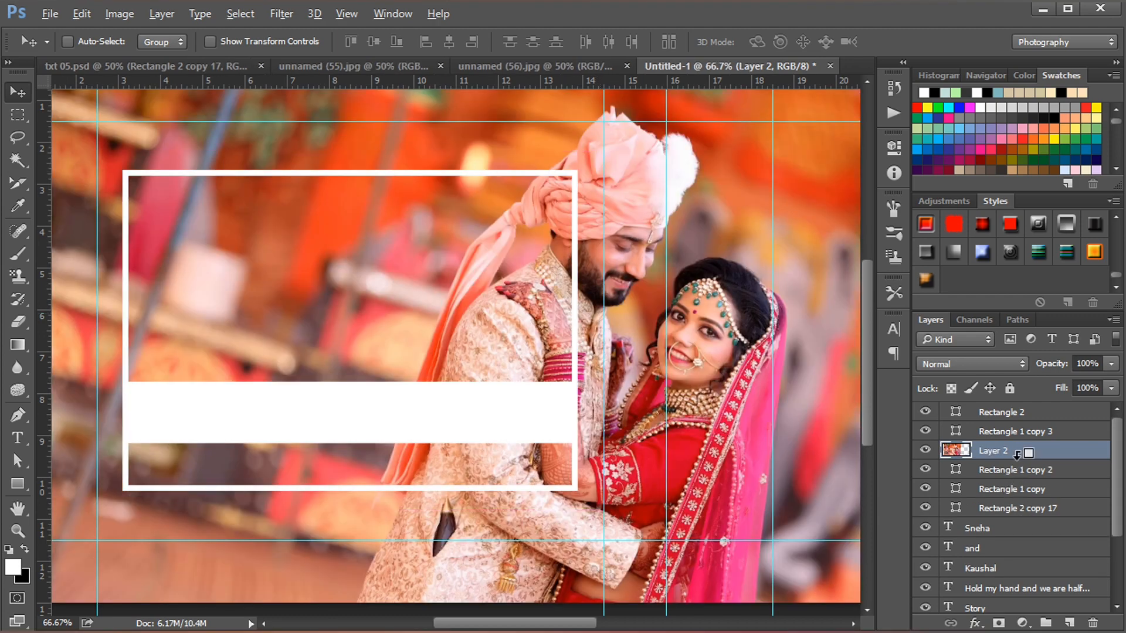
left_click(1017, 479, "alt")
left_click_drag(516, 283, 237, 277)
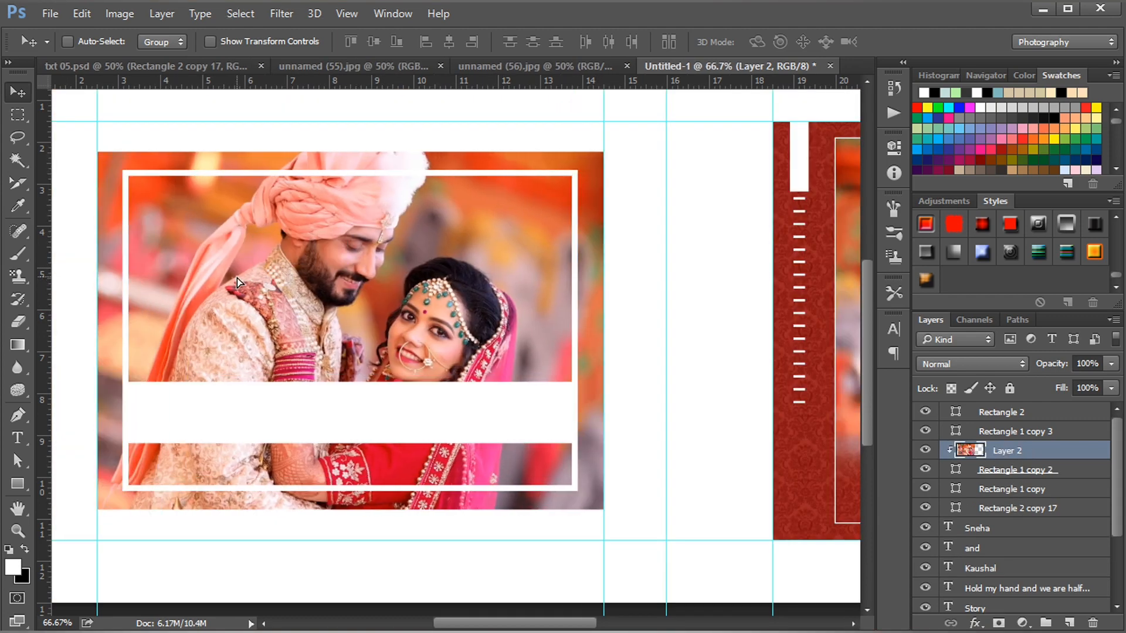
Step: Scale the clipped photo down to about 67.5% and position the couple near the middle of the left panel
key("ctrl+t")
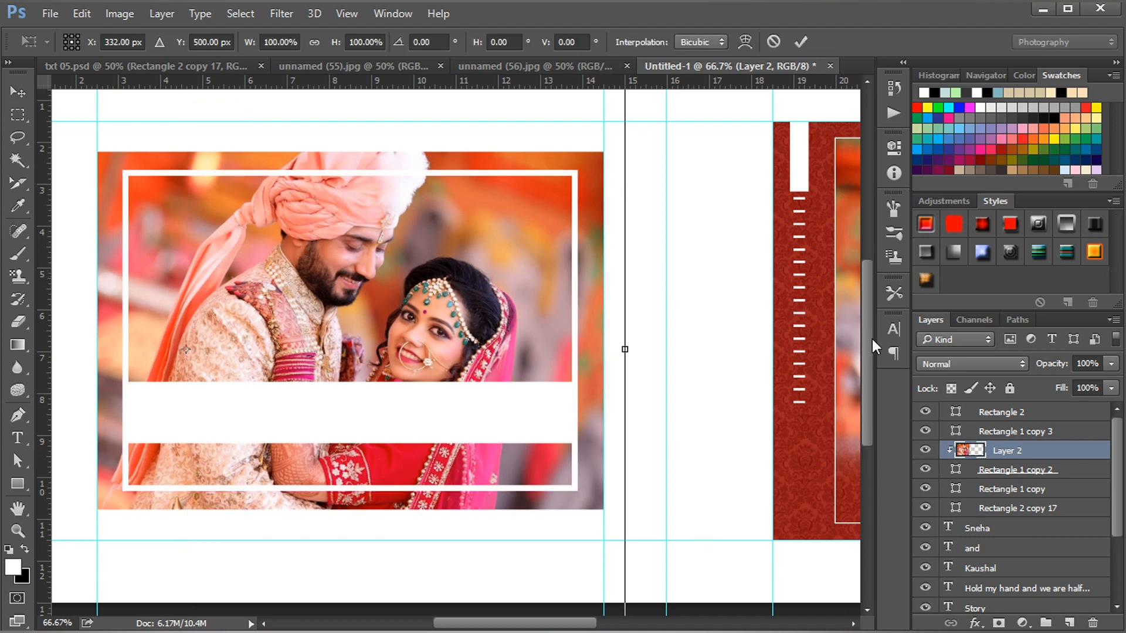
left_click_drag(872, 339, 871, 312)
left_click_drag(616, 151, 578, 211)
left_click_drag(333, 388, 392, 386)
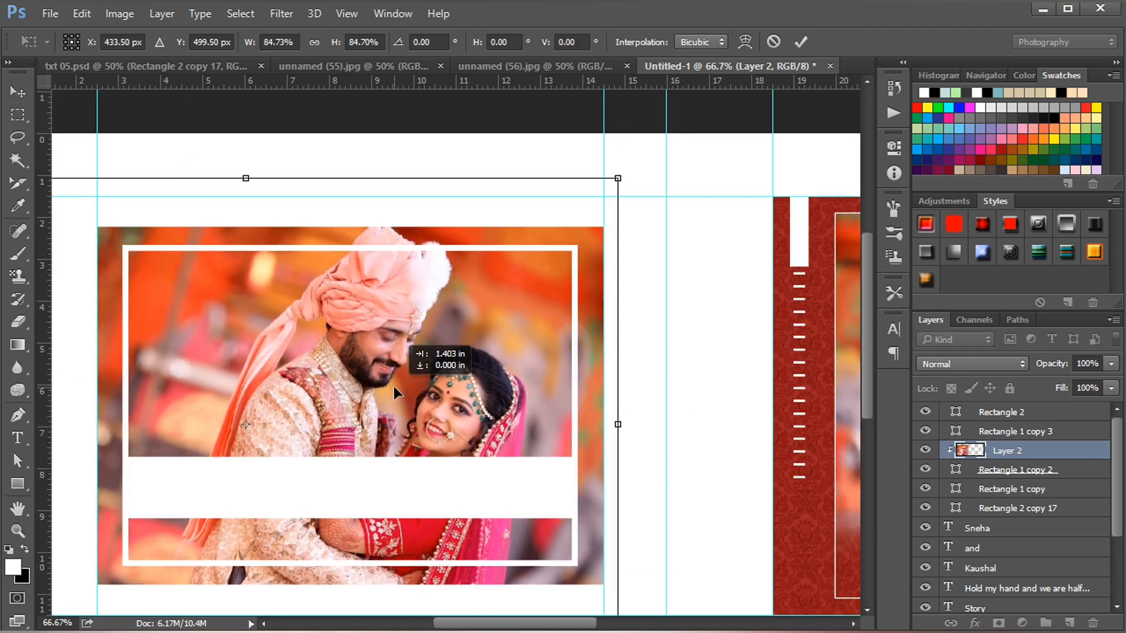
left_click_drag(618, 177, 542, 227)
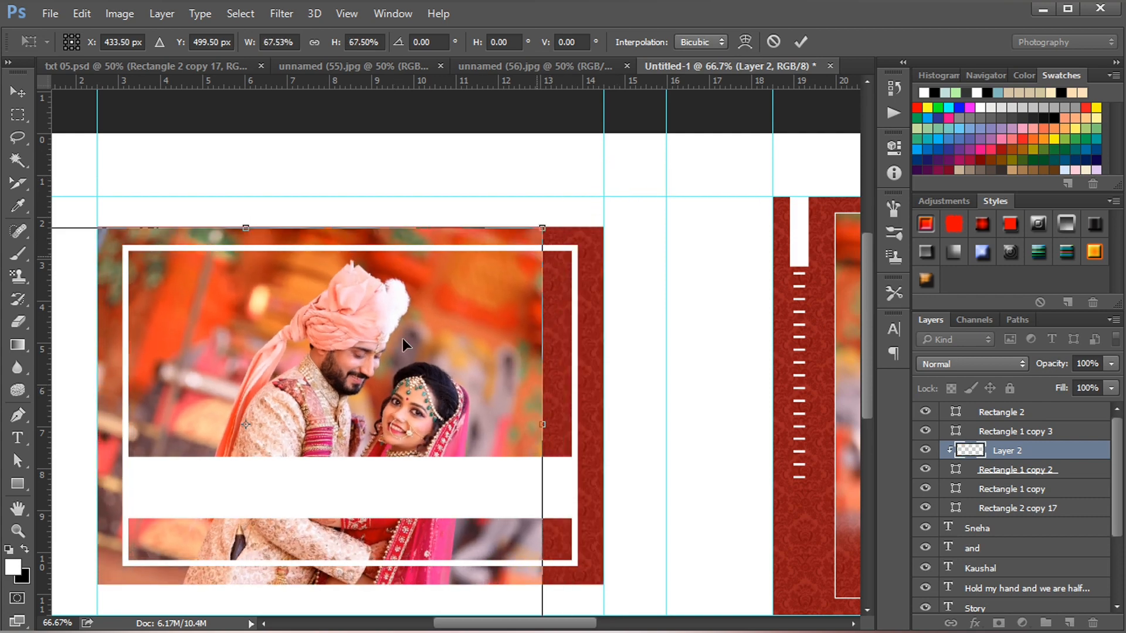
mouse_move(402, 339)
left_mouse_down()
mouse_move(469, 336)
mouse_move(425, 339)
mouse_move(416, 323)
left_mouse_up()
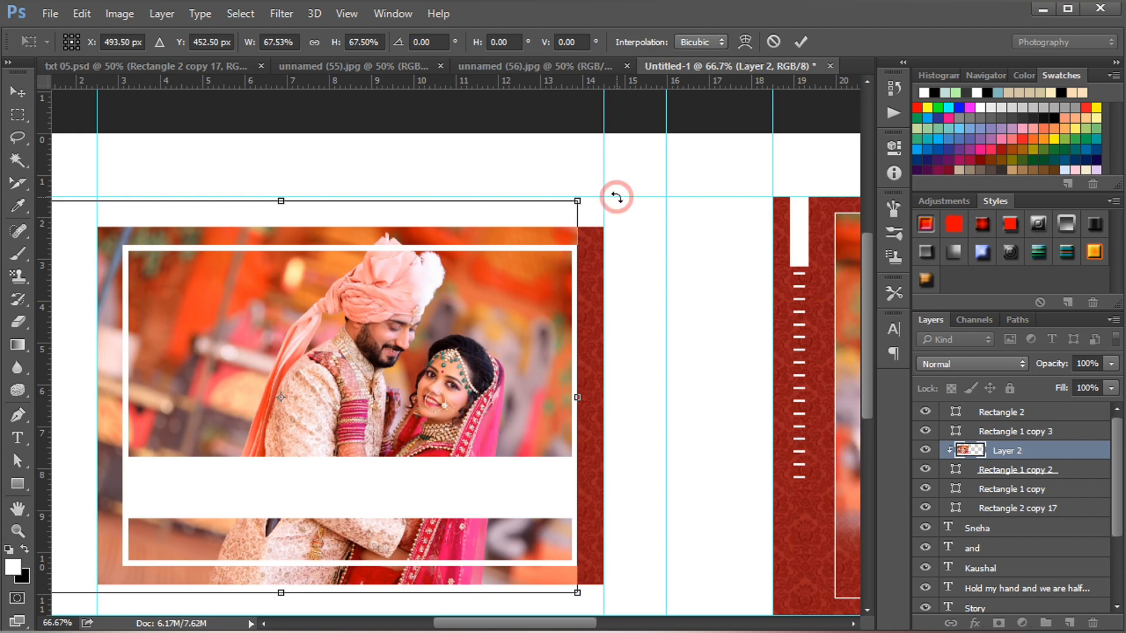
Step: Rotate the photo slightly counterclockwise and shift it down so the couple stays framed in the left panel
left_click_drag(616, 198, 589, 148)
left_click_drag(374, 357, 374, 392)
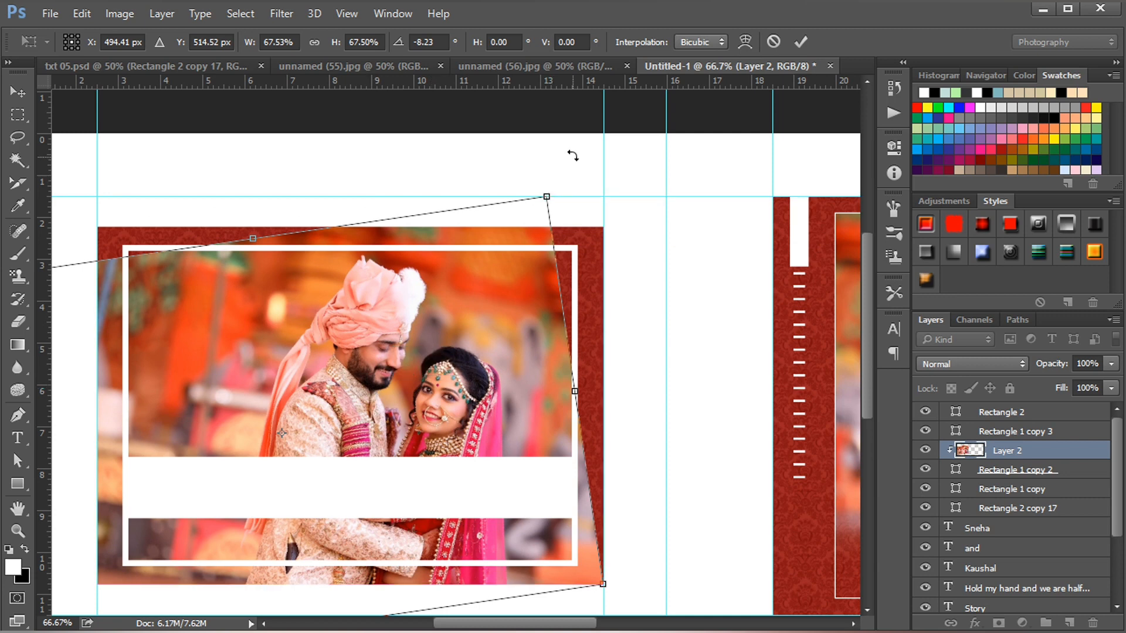
left_click_drag(572, 156, 563, 208)
key("Return")
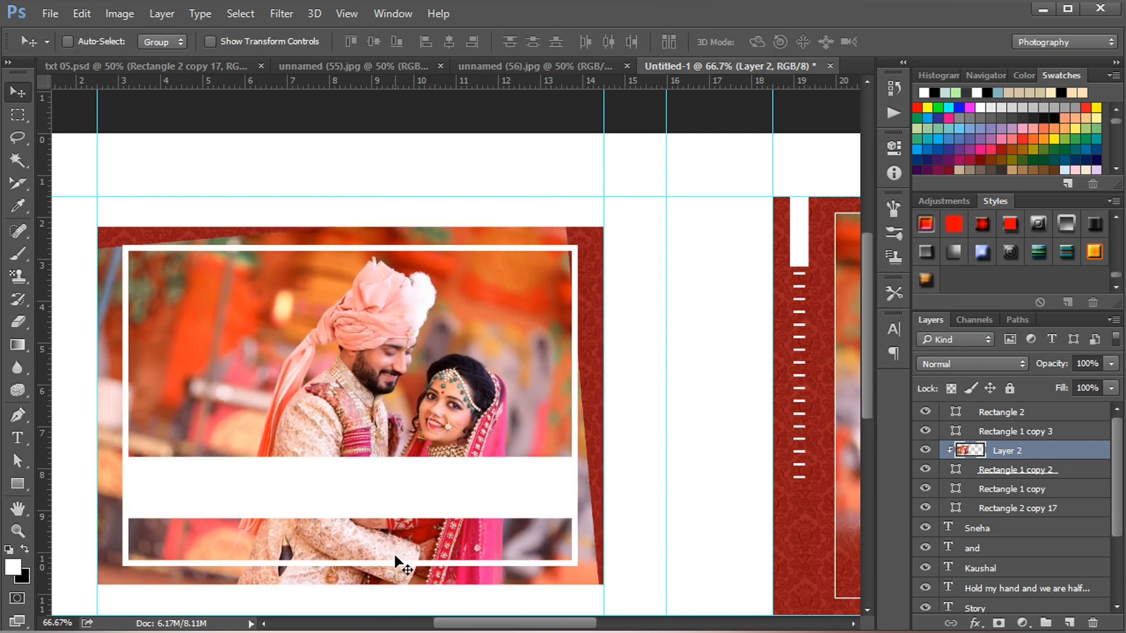
Step: Move the white band, Rectangle 2, down to sit just above the bottom line of the left panel's frame
left_click(372, 487, "ctrl")
left_click_drag(372, 488, 373, 493)
key("shift+Down")
key("shift+Down")
key("shift+Down")
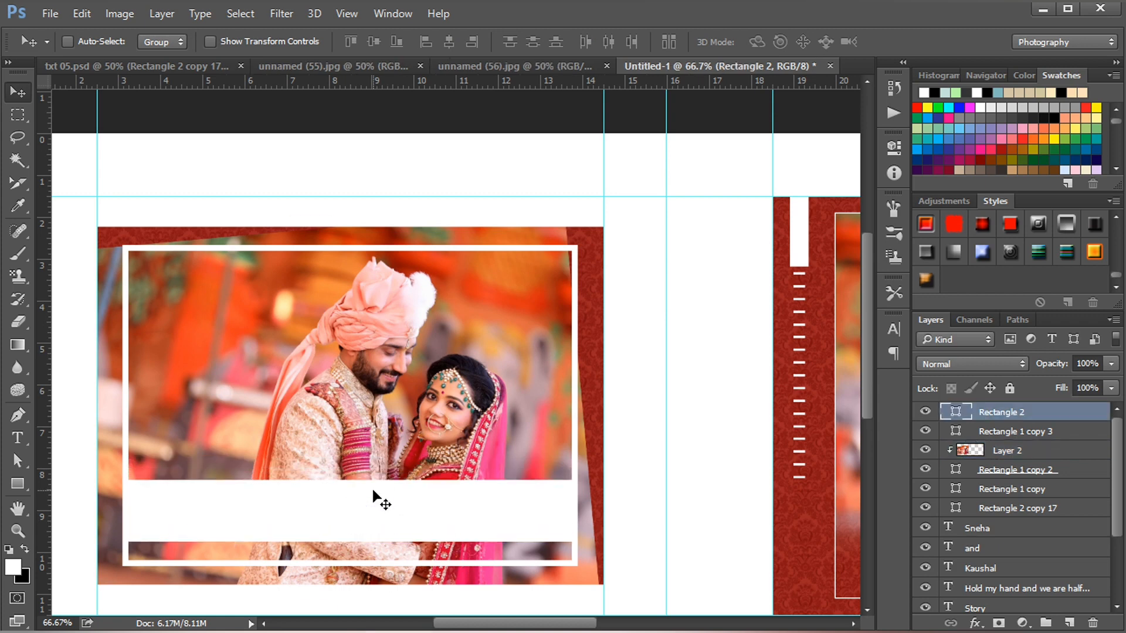
Step: Set the white band's opacity to 75%
left_click(1088, 363)
type("50")
key("BackSpace")
key("BackSpace")
type("75")
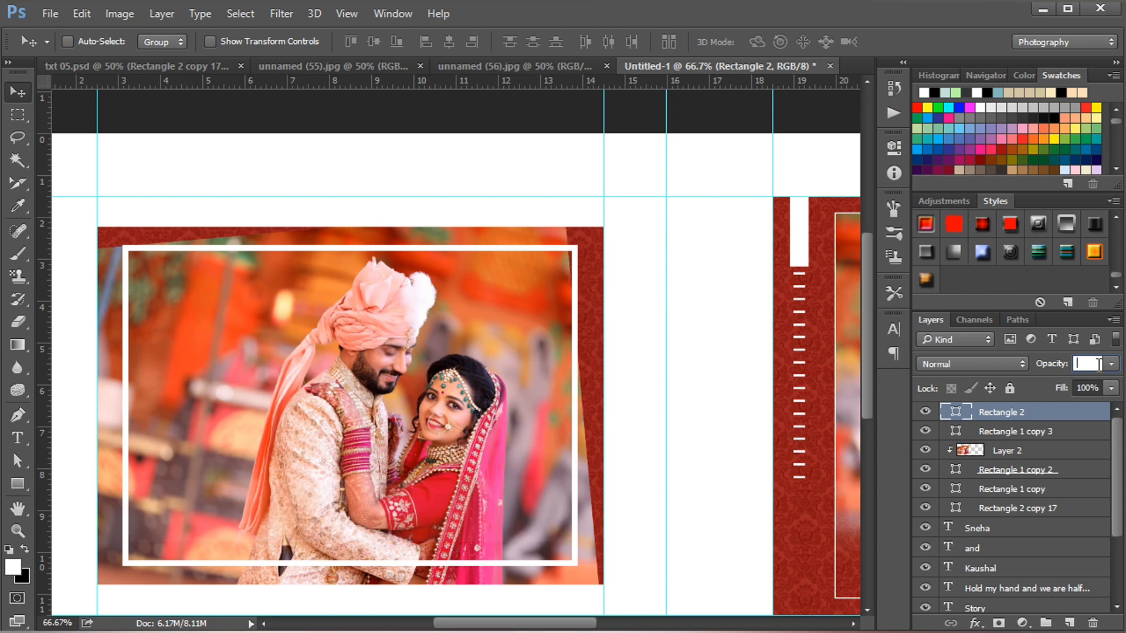
key("Return")
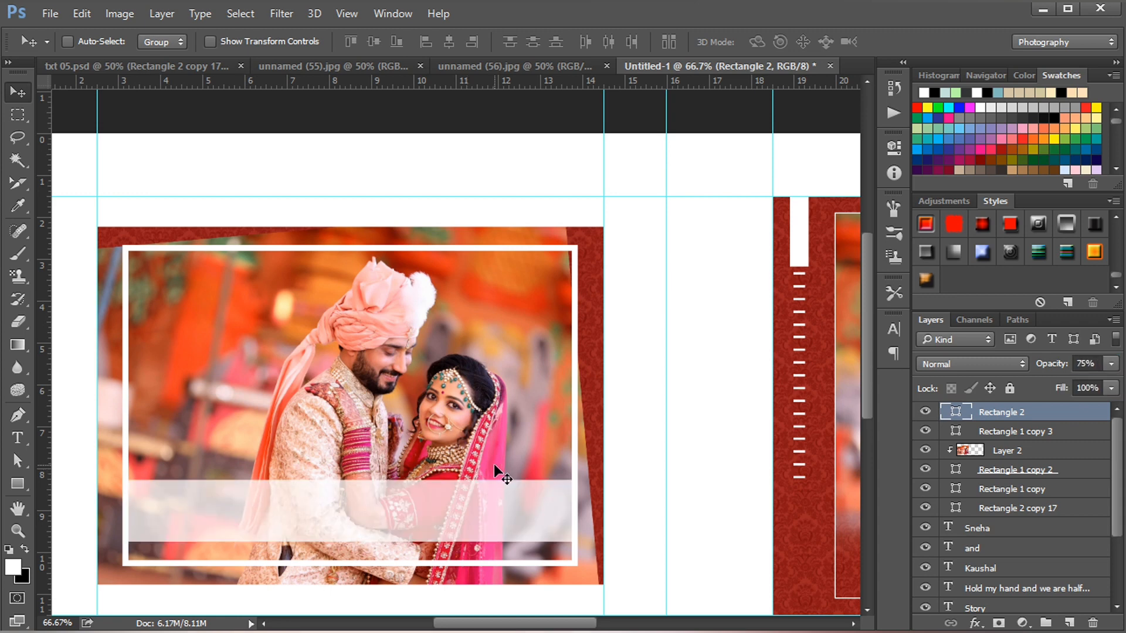
Step: Add a layer mask to the left panel's photo, Layer 2, and invert it to black
left_click(592, 567, "ctrl")
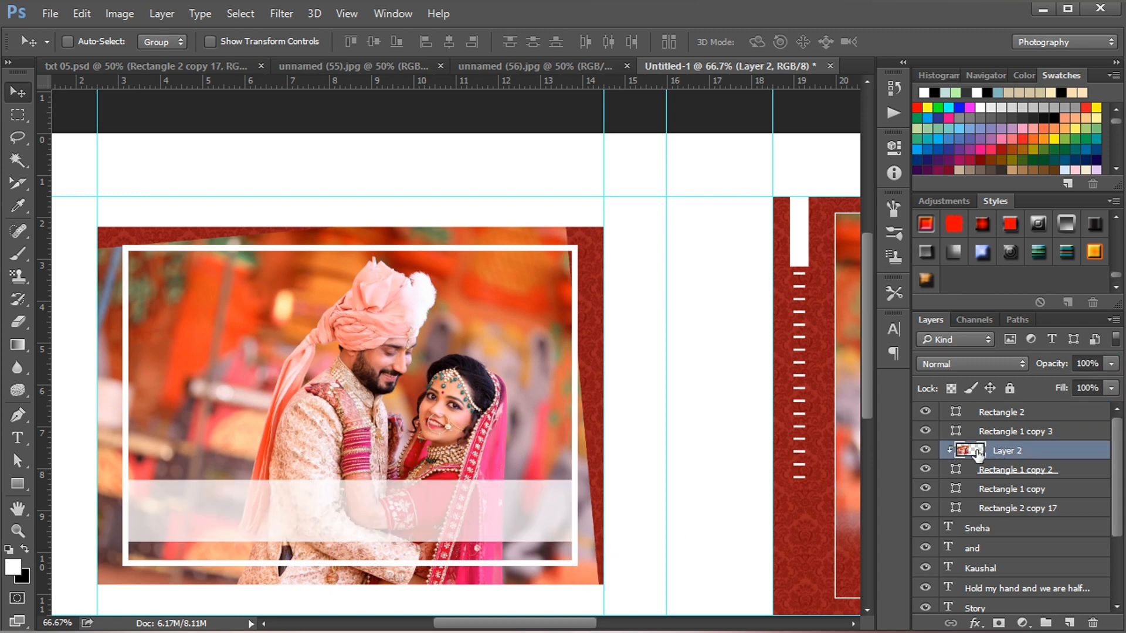
left_click(999, 623)
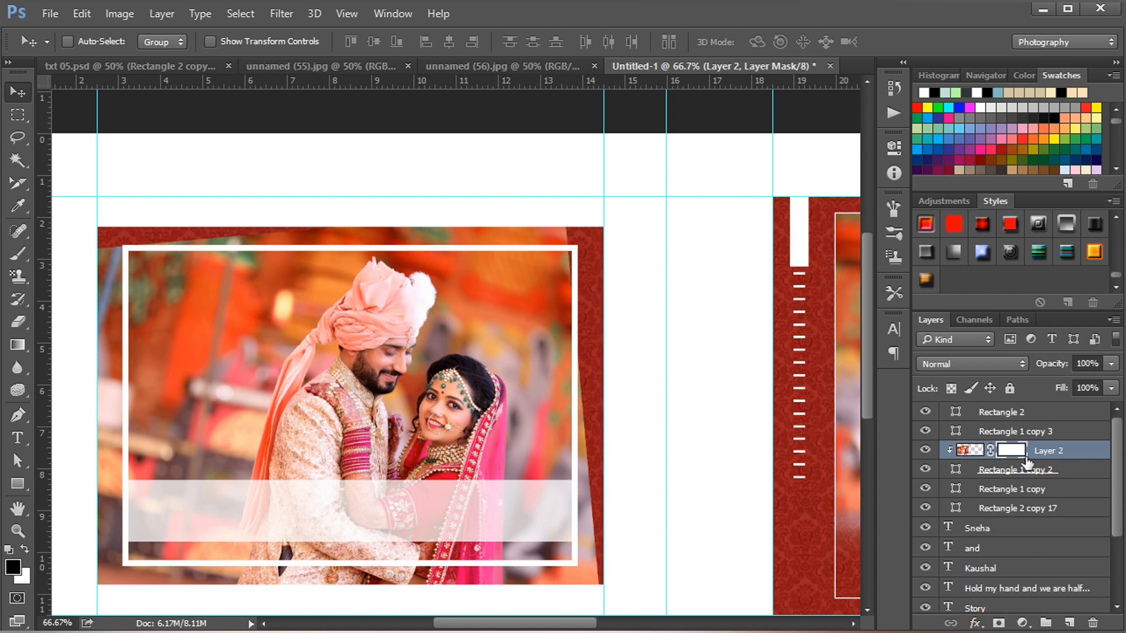
left_click(1006, 451)
key("ctrl+i")
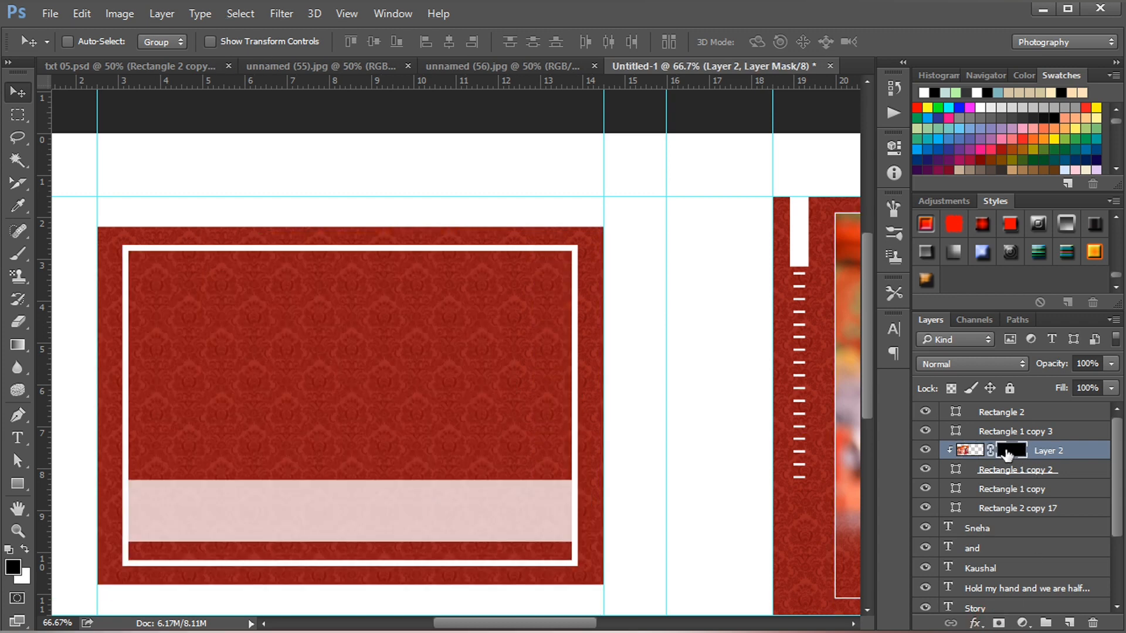
Step: Reveal the couple by repeatedly dabbing white on the photo's mask with a soft 600 px brush, leaving the panel's outer edges faded
left_click(22, 253)
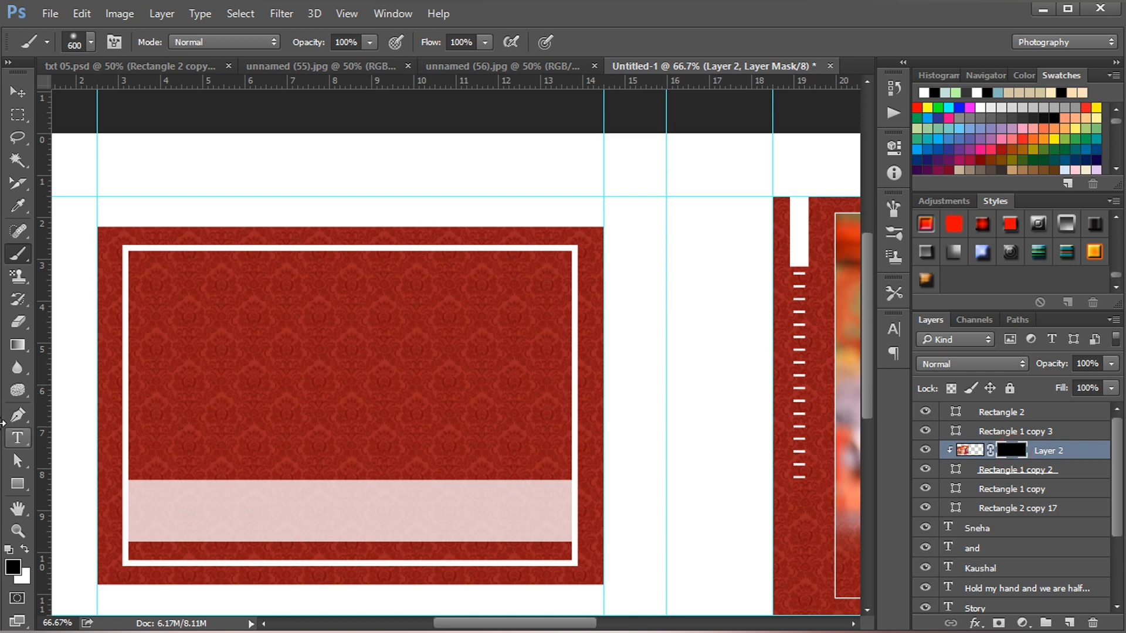
left_click(24, 548)
left_click(386, 375)
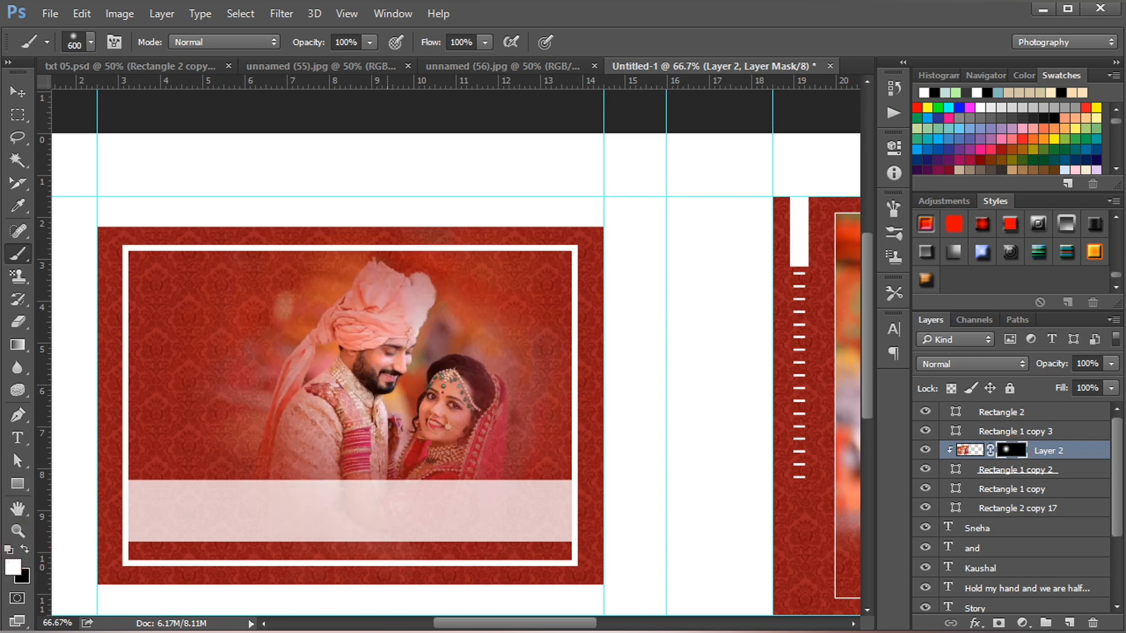
left_click(386, 375)
left_click(382, 392)
left_click(381, 392)
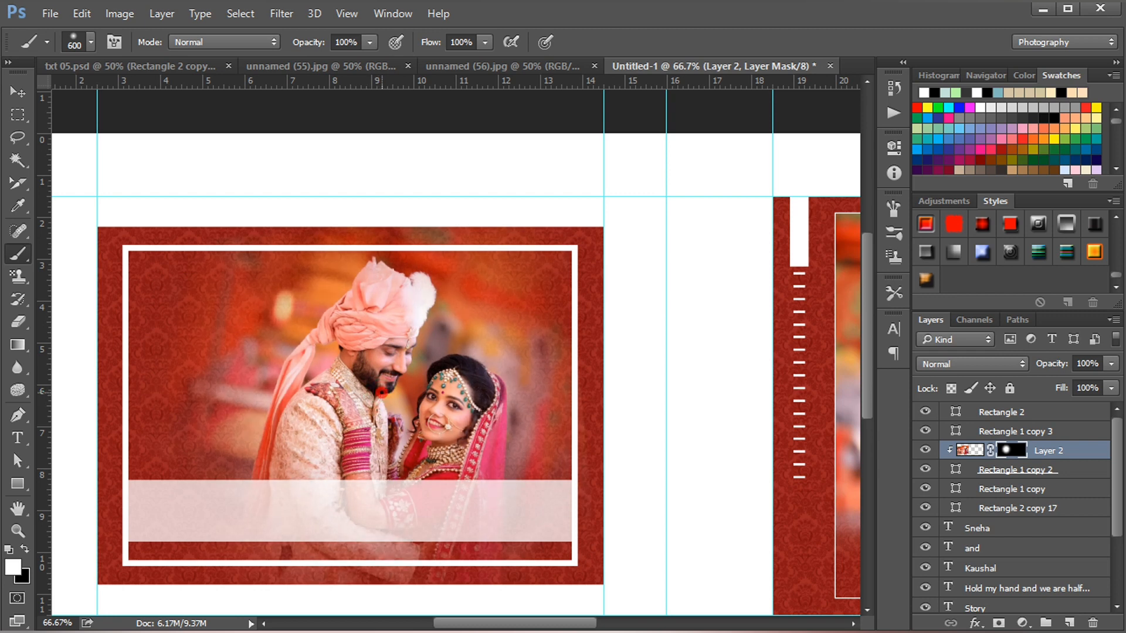
left_click(382, 391)
left_click(382, 392)
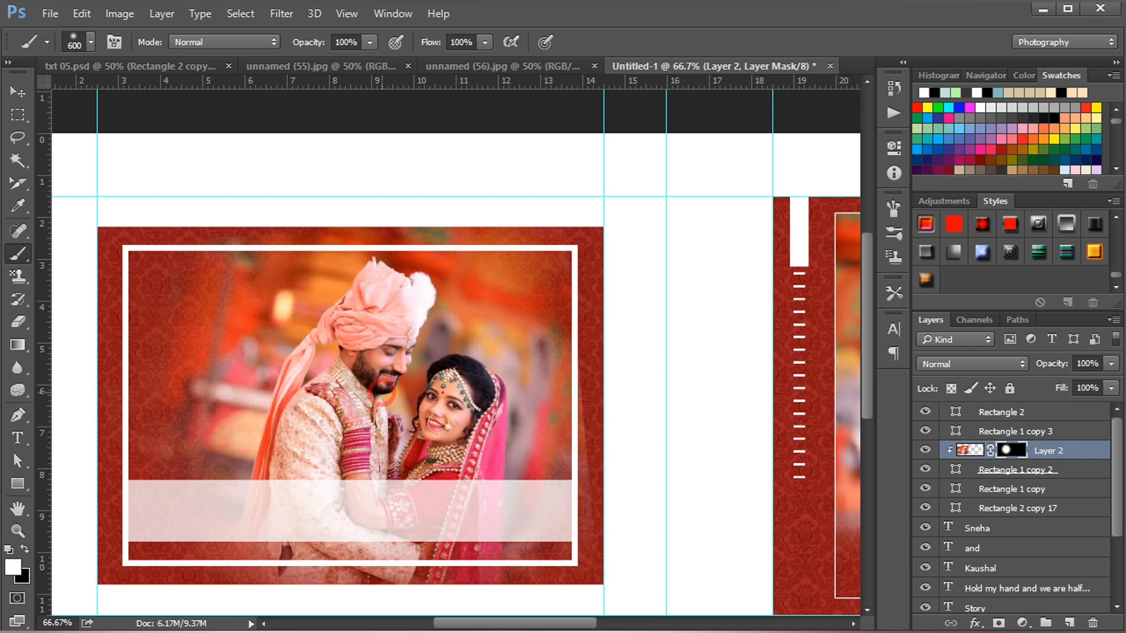
left_click(382, 392)
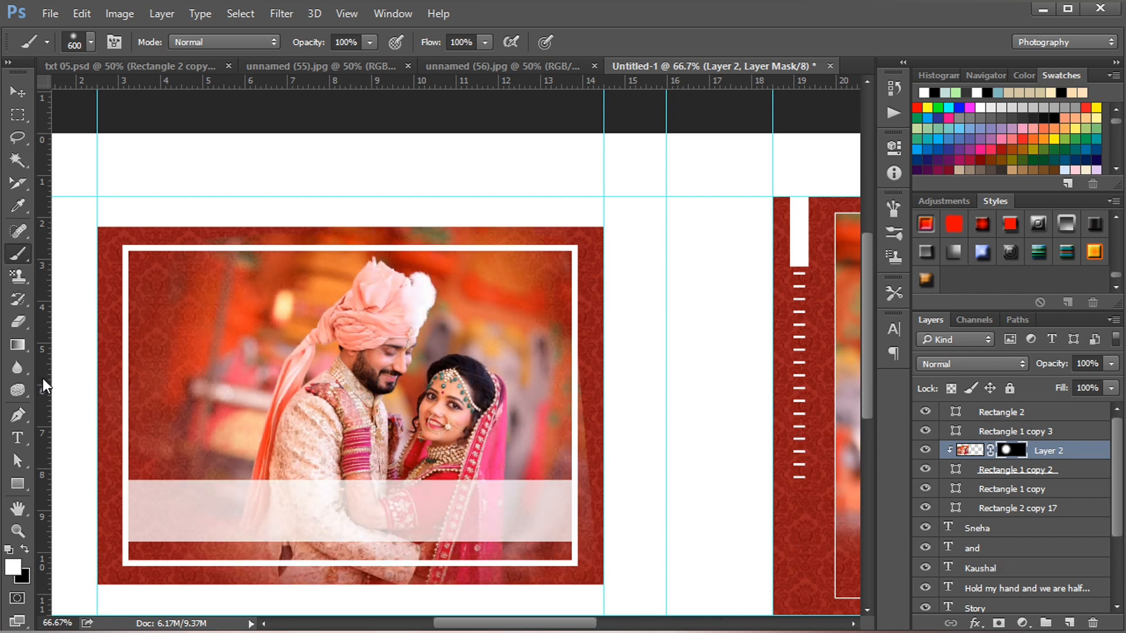
key("v")
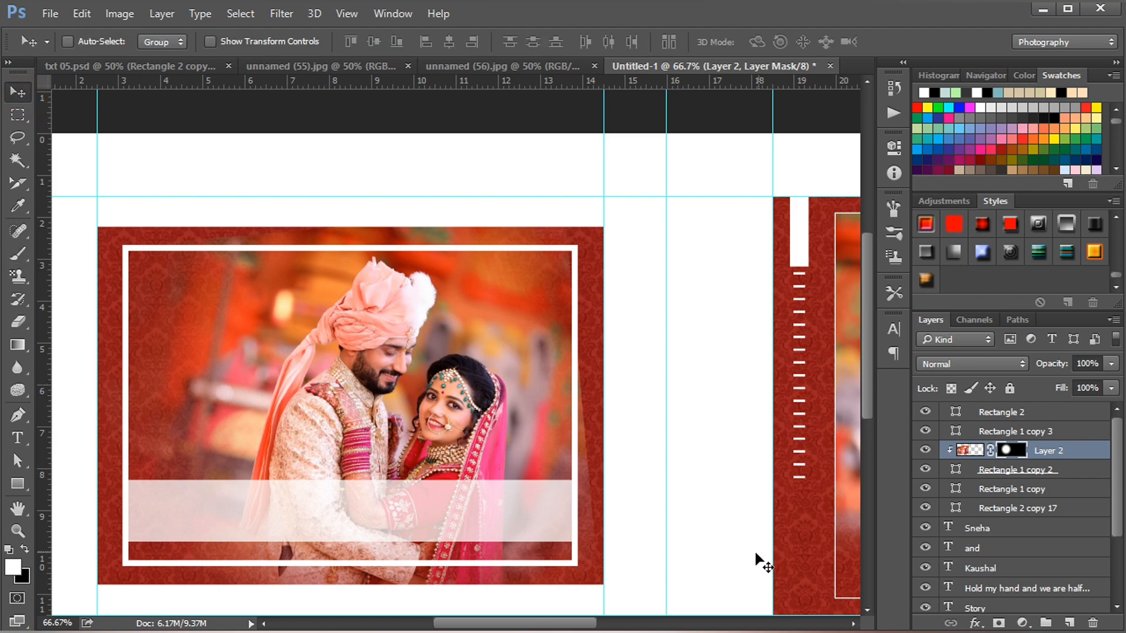
Step: Copy the linked "wedding Ceremony" text from txt 05.psd onto the left panel's white band and stack its layers above Rectangle 2
left_click(118, 67)
left_click_drag(503, 278, 342, 525)
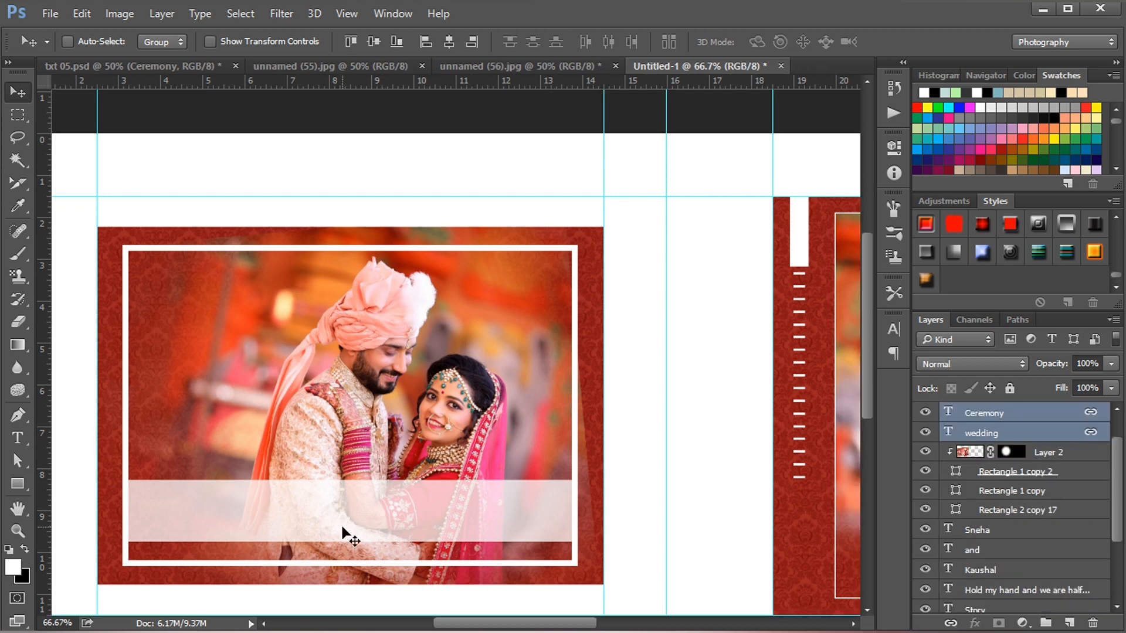
left_click_drag(1117, 480, 1119, 462)
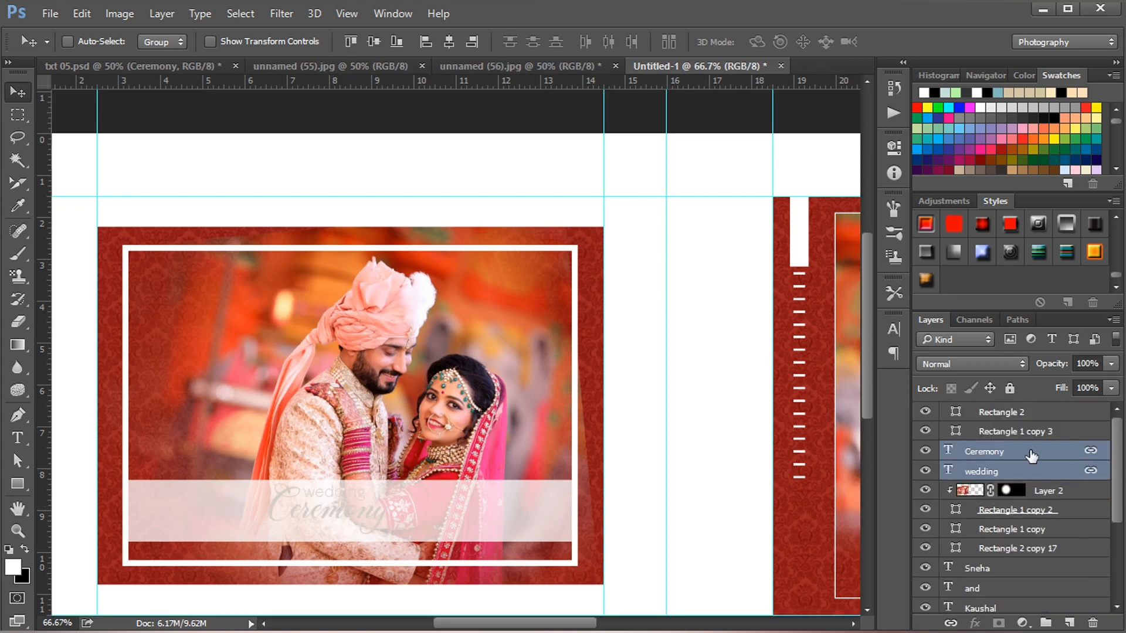
left_click_drag(1030, 456, 1027, 409)
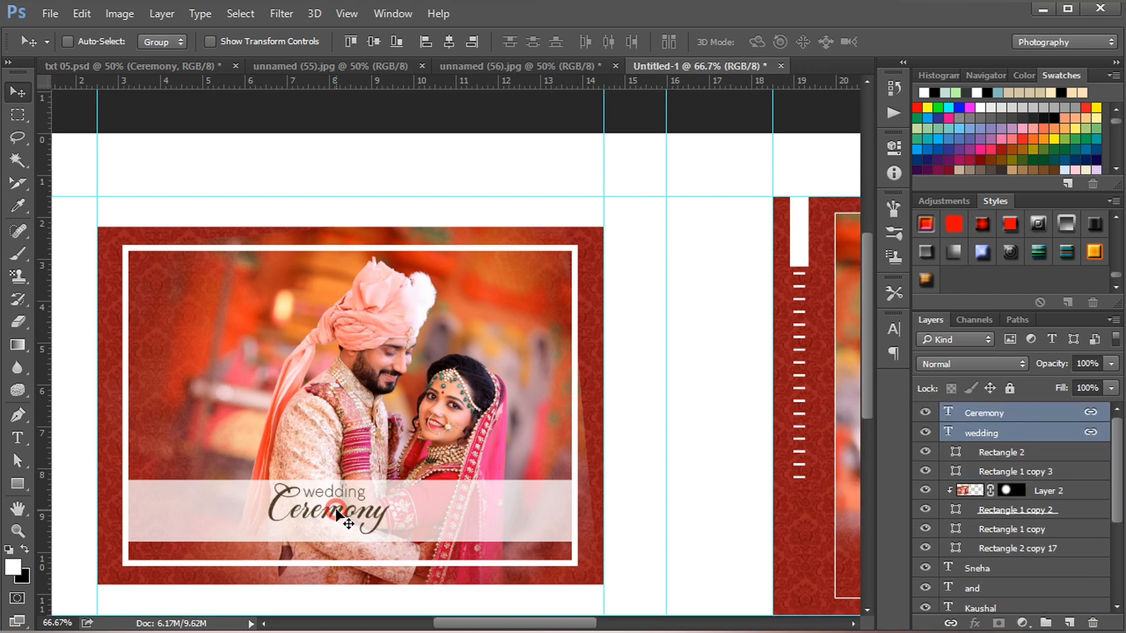
Step: Move the "wedding Ceremony" text to the left end of the white band and nudge it into alignment there
left_click_drag(336, 511, 209, 514)
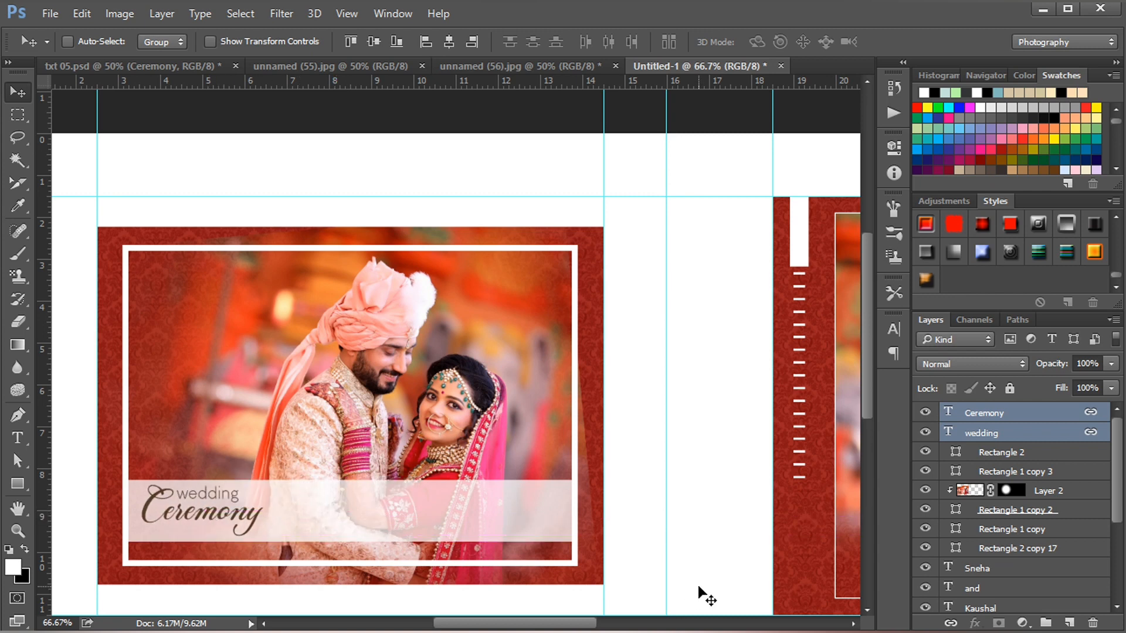
key("Down")
key("Down")
key("Down")
key("Down")
key("Down")
key("Down")
key("Down")
key("Down")
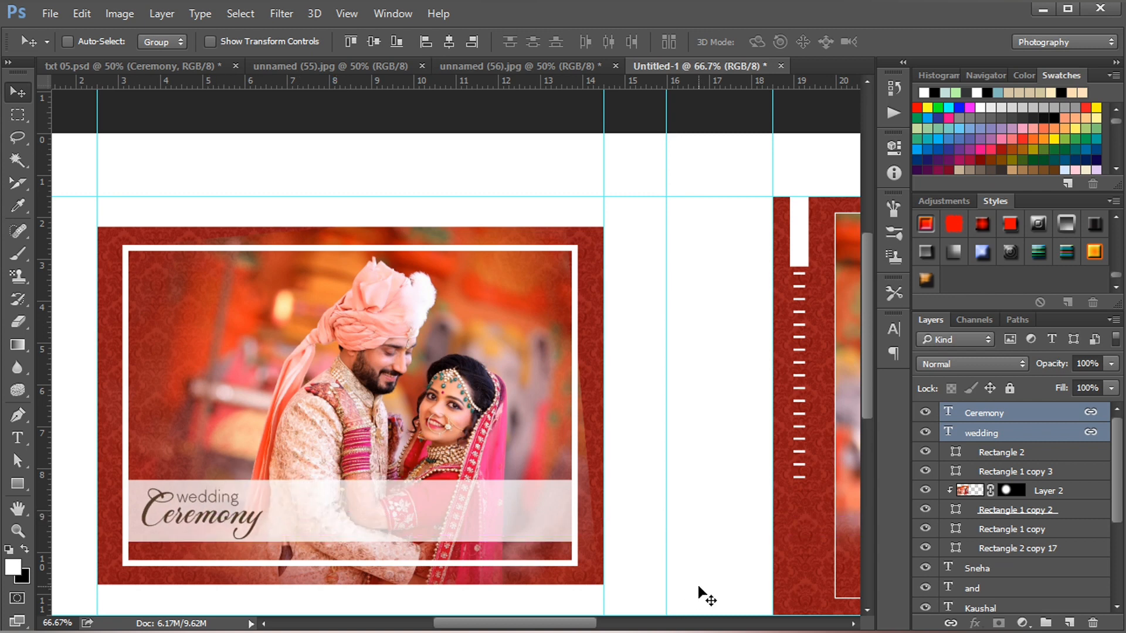
key("Left")
key("Left")
key("Left")
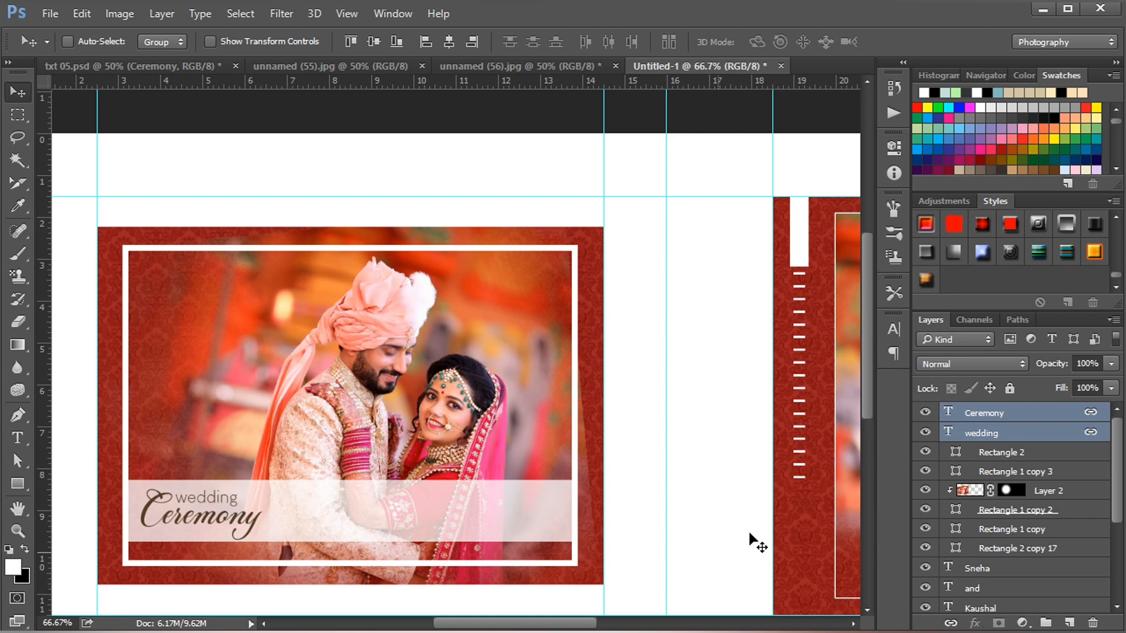
Step: Fill the white band, Rectangle 2, with a linear white-to-transparent gradient
left_click(1010, 472)
left_click(925, 471)
left_click(925, 470)
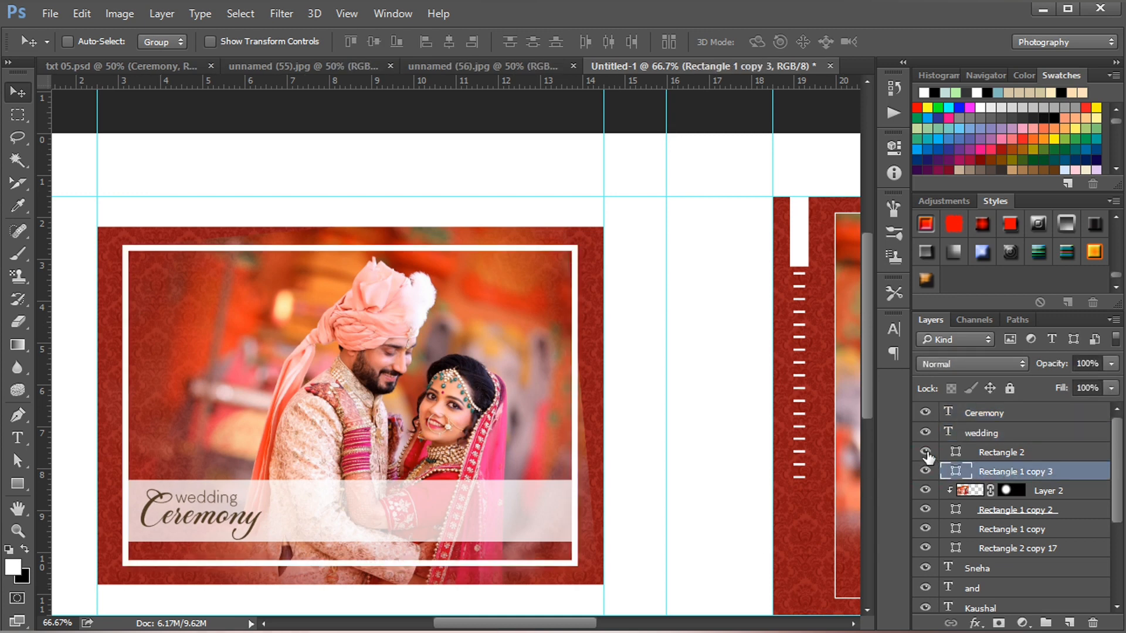
left_click(926, 453)
left_click(925, 452)
left_click(990, 453)
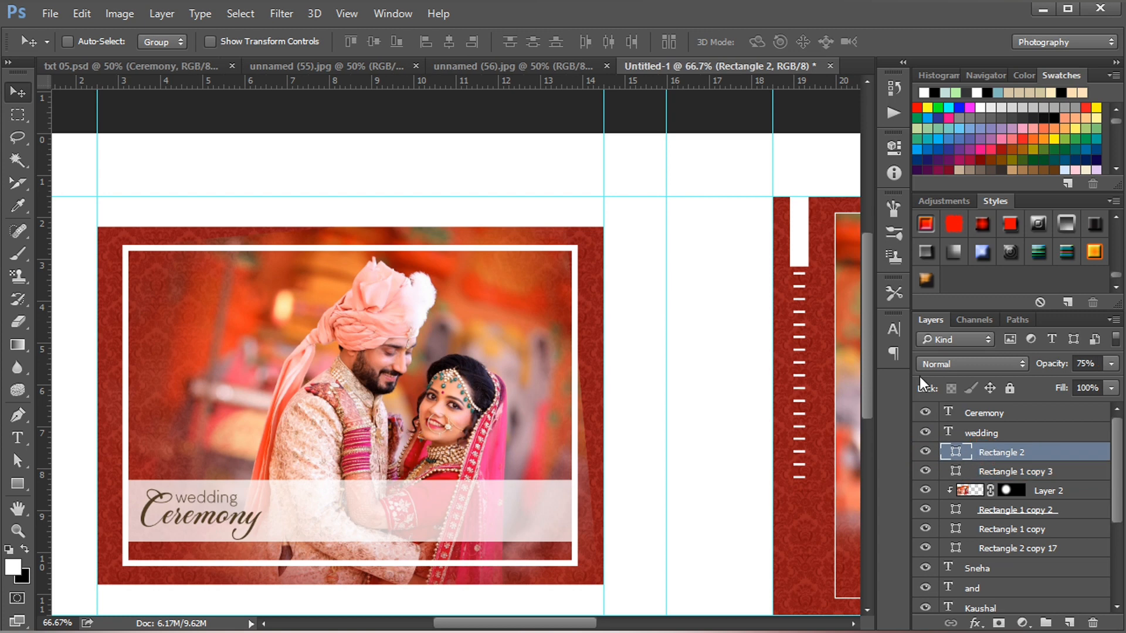
left_click(18, 483)
left_click(161, 41)
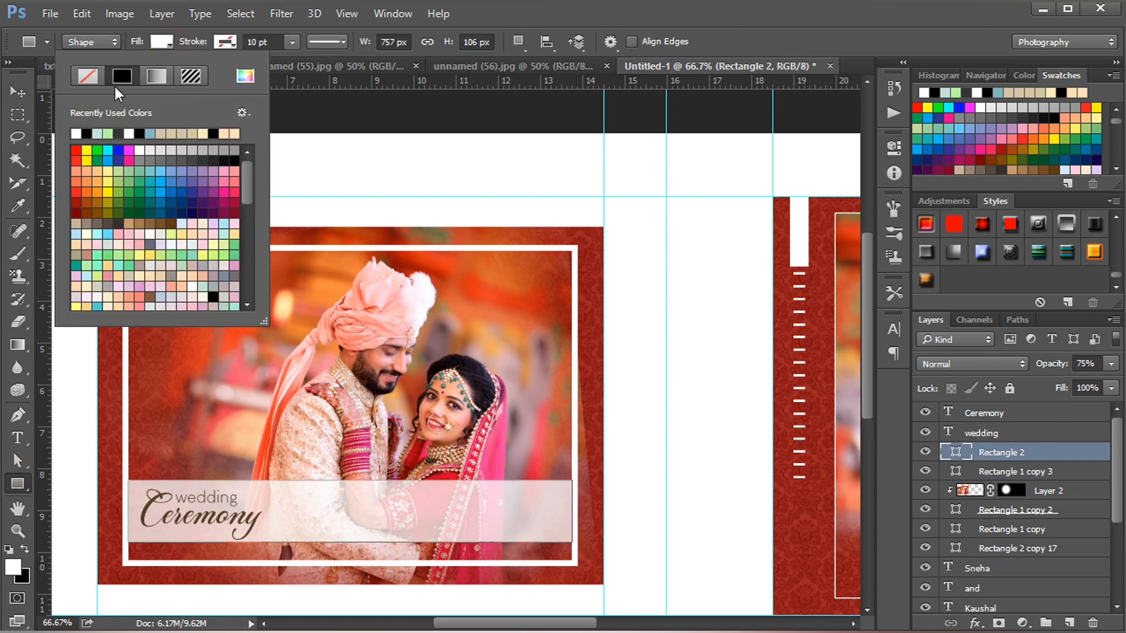
left_click(155, 77)
left_click(112, 147)
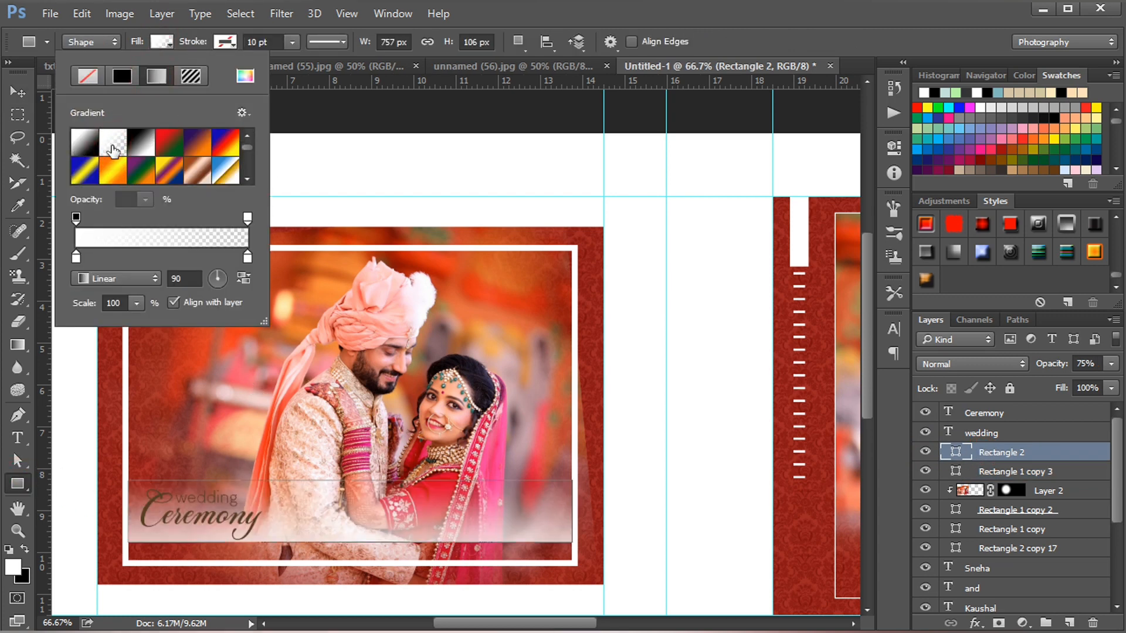
Step: Set the band's gradient angle to 0 degrees and increase the gradient scale
left_click(222, 276)
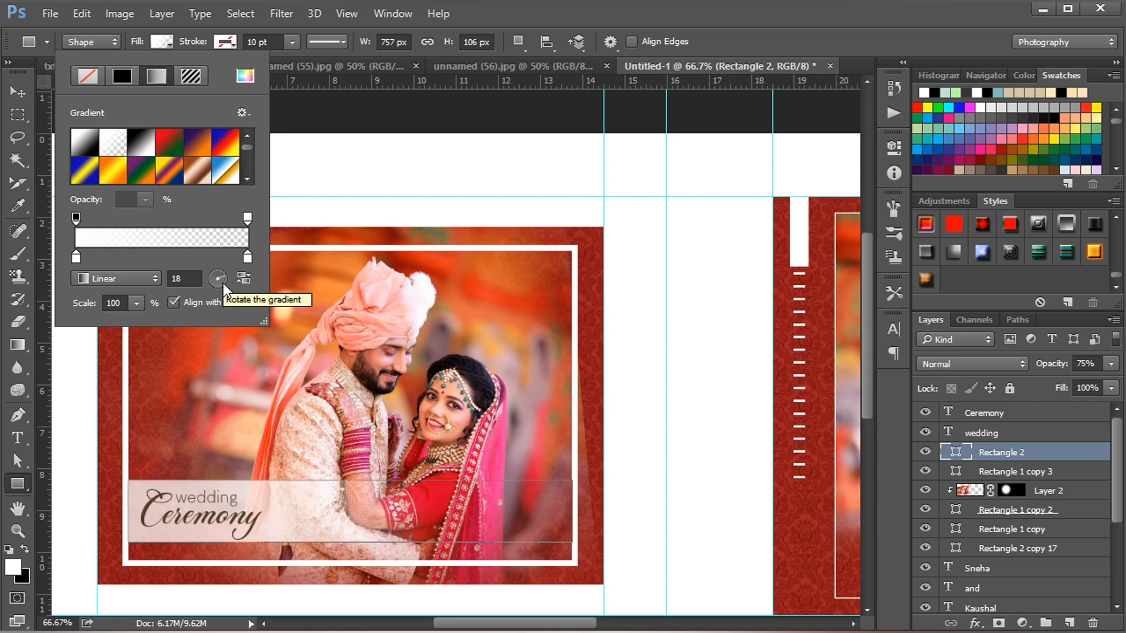
double_click(185, 278)
type("0")
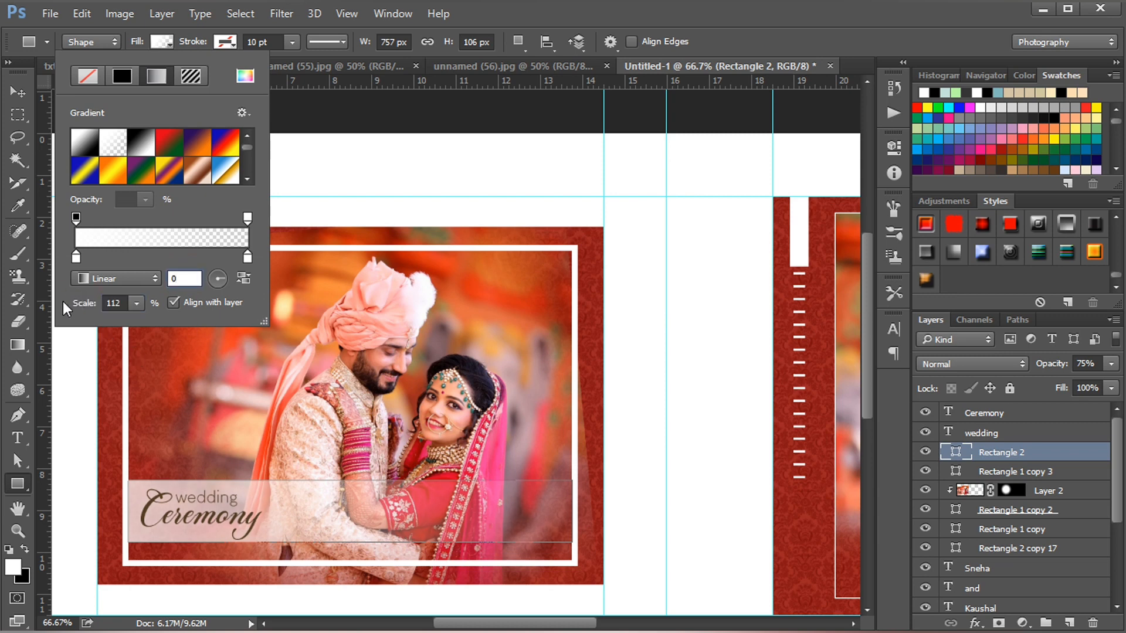
left_click_drag(78, 303, 95, 304)
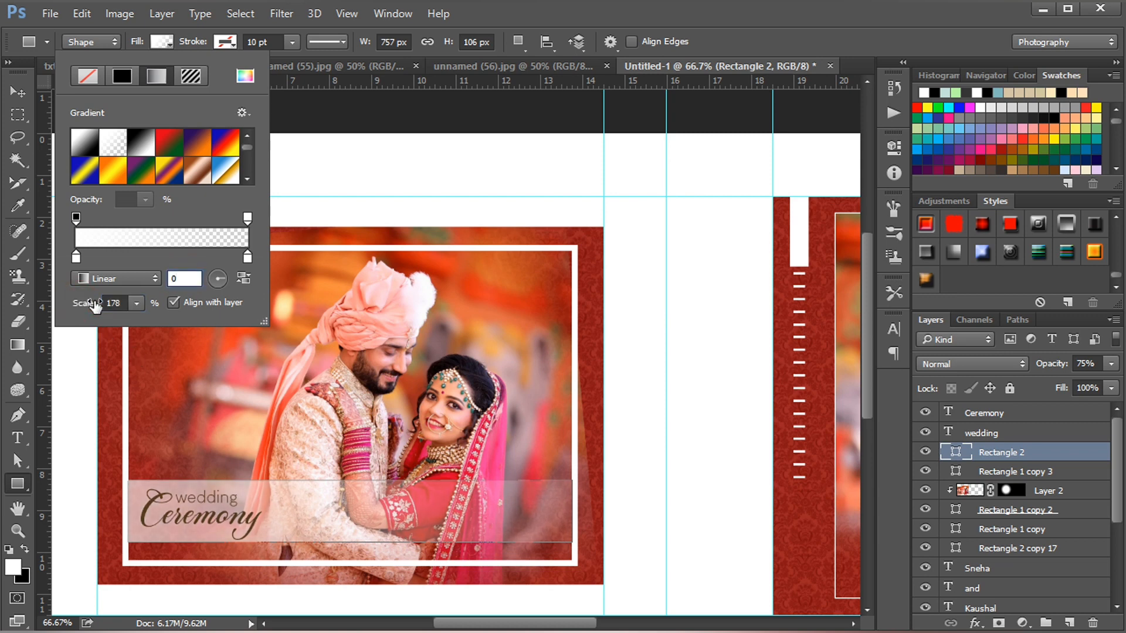
key("Return")
key("Return")
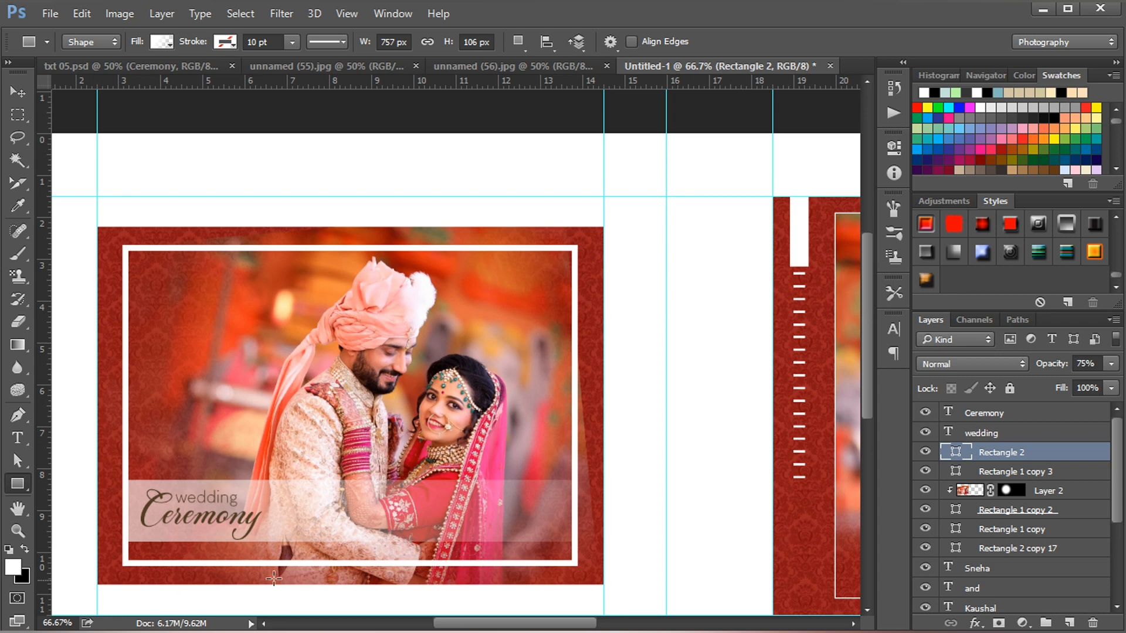
Step: Raise the white band's opacity to 100% and reduce its gradient scale so the text end stays solid white
left_click_drag(1050, 369, 1065, 370)
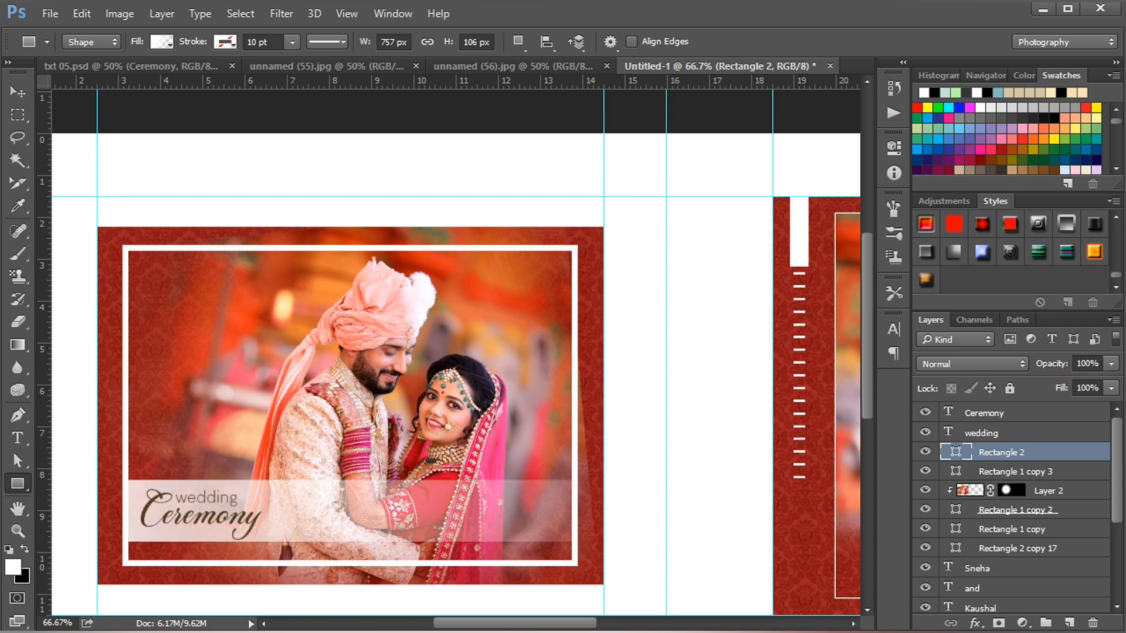
left_click(926, 452)
left_click(926, 452)
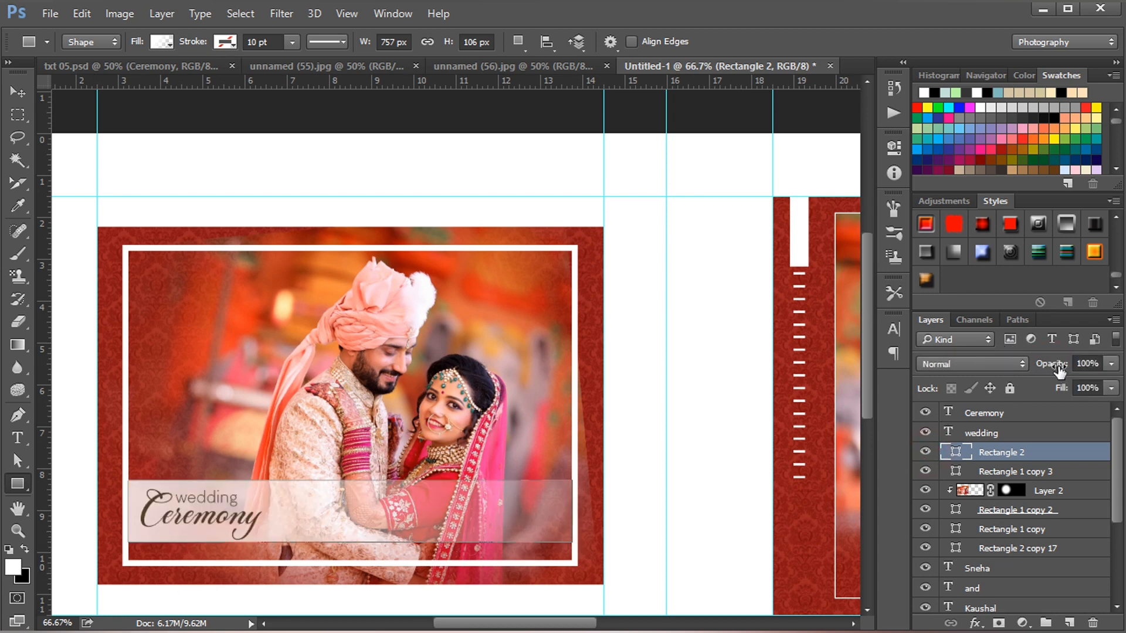
left_click(160, 41)
left_click(87, 304)
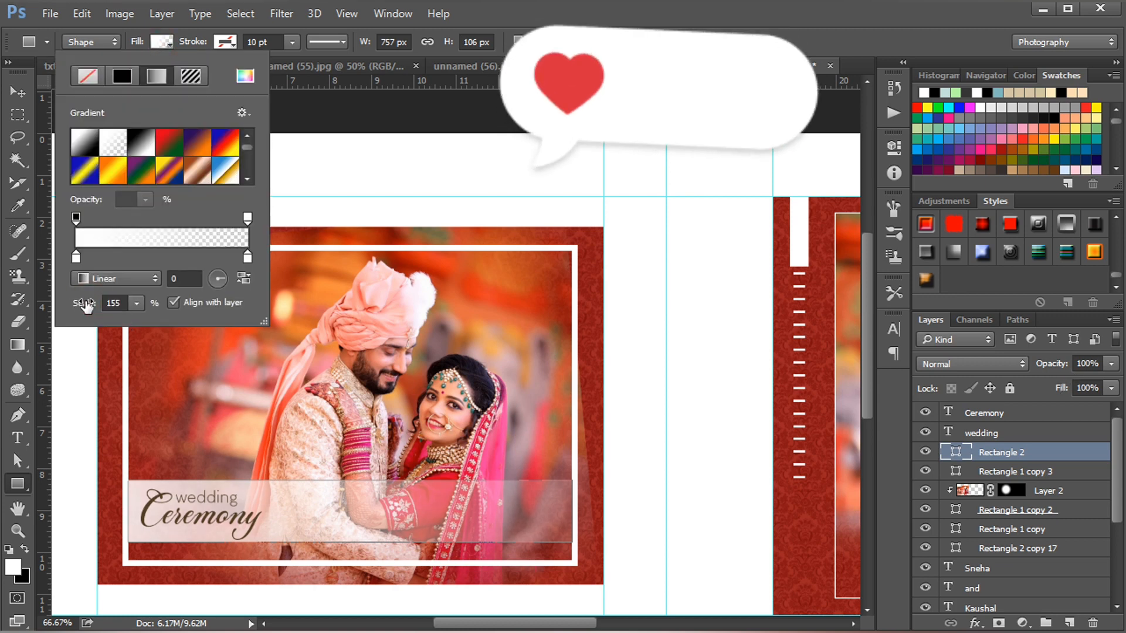
mouse_move(88, 304)
left_mouse_down()
mouse_move(38, 305)
mouse_move(77, 303)
left_mouse_up()
key("Return")
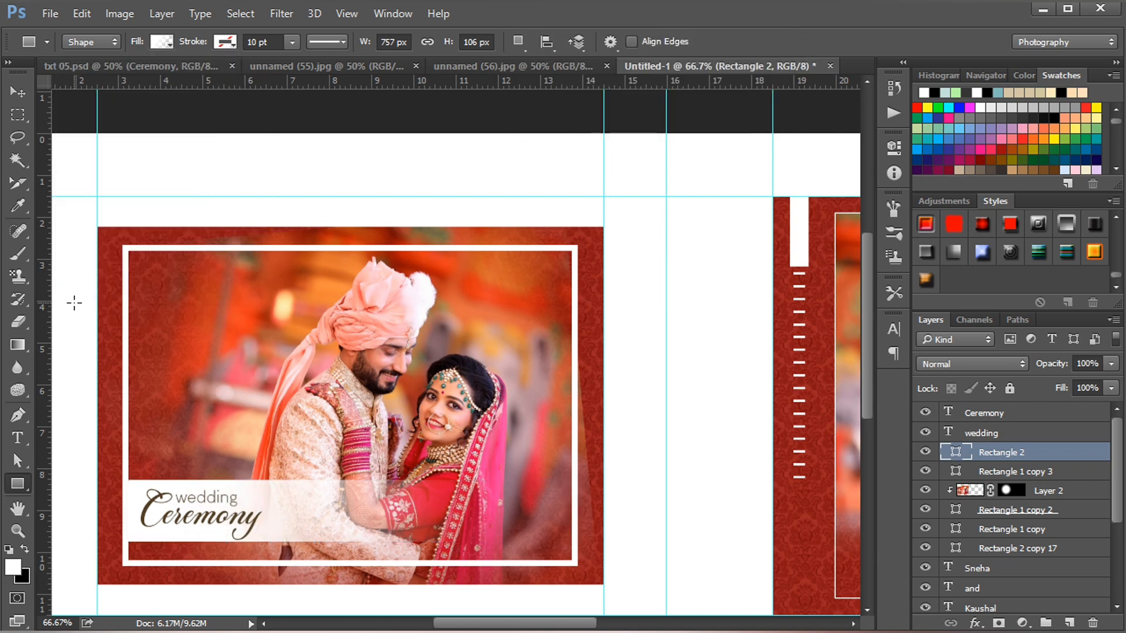
Step: Nudge the left panel's couple photo, Layer 2, slightly up and to the right within its frame
left_click(18, 92)
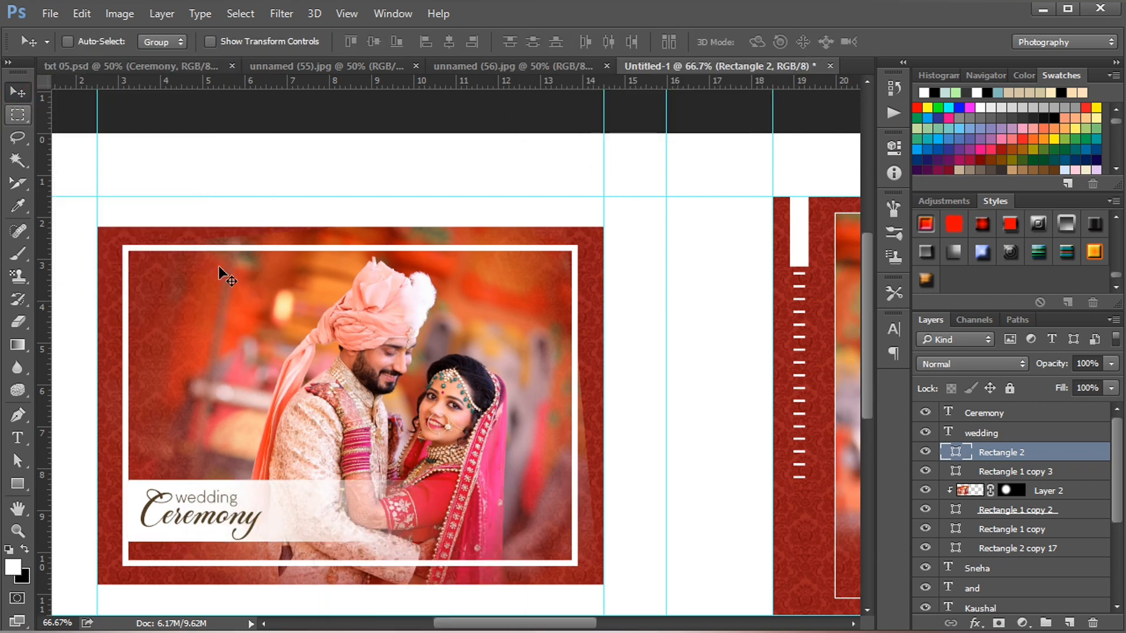
left_click(1022, 472)
left_click(1039, 492)
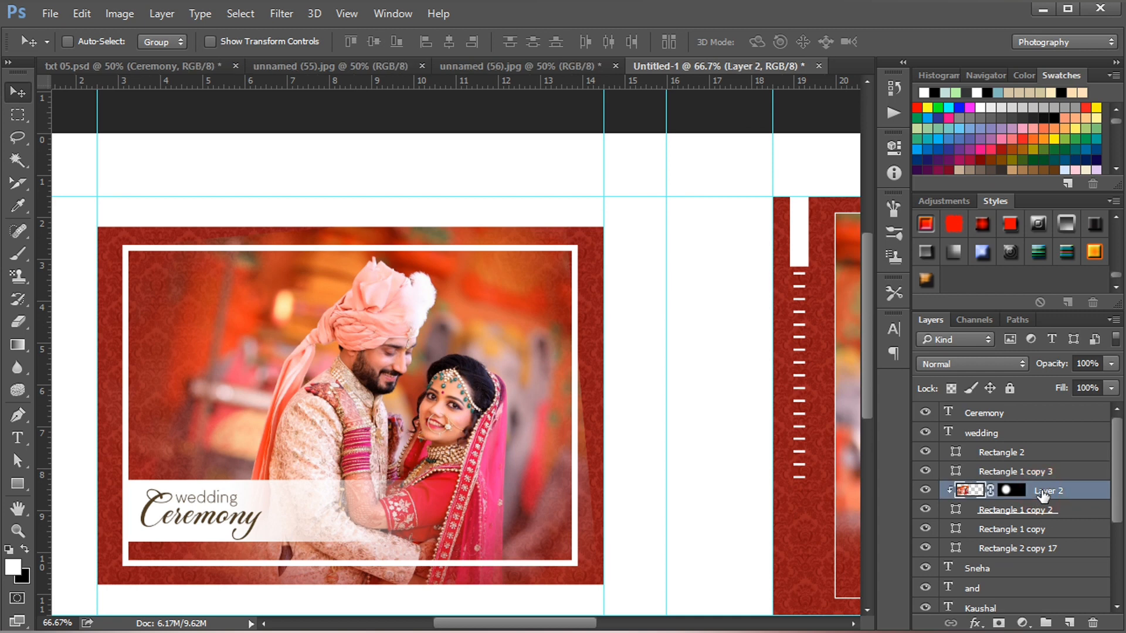
key("Up")
key("Up")
key("Up")
key("Up")
key("Up")
key("Up")
key("Up")
key("Up")
key("Right")
key("Right")
key("Right")
key("Right")
key("Right")
key("Right")
key("Right")
key("Right")
key("Right")
key("Up")
key("Up")
key("Up")
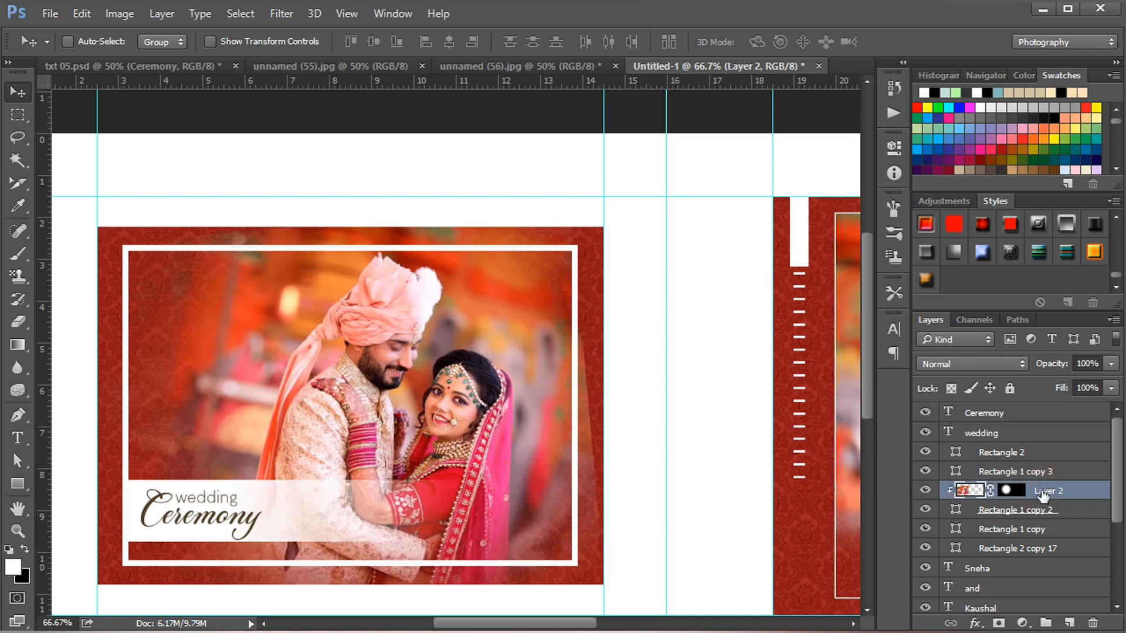
key("Left")
key("Left")
key("Left")
key("Left")
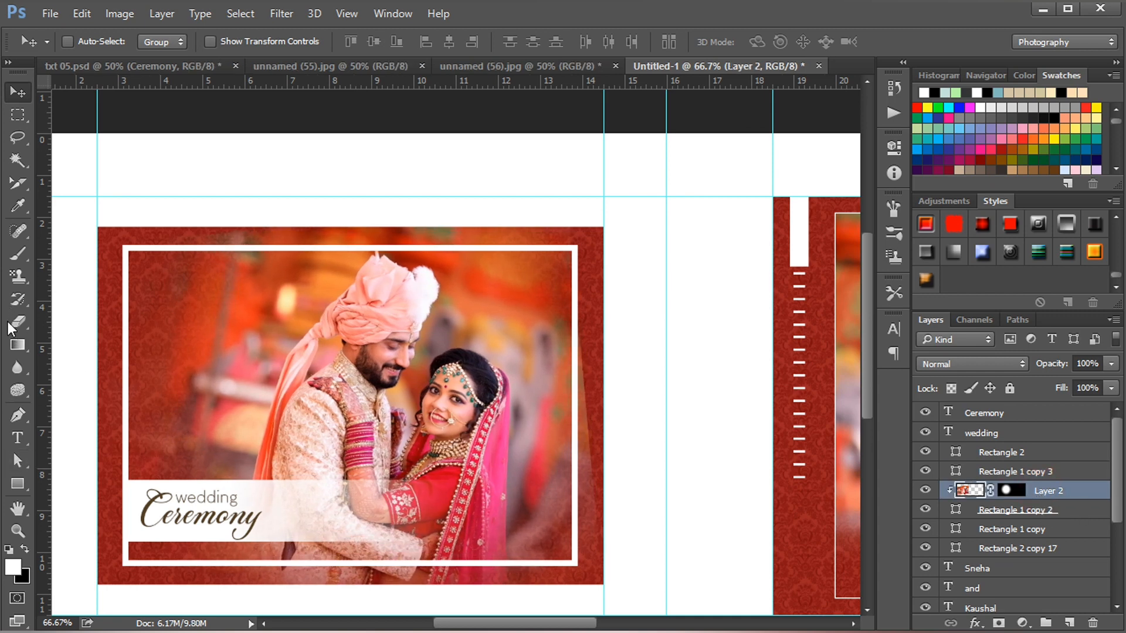
Step: Paint black on Layer 2's mask with a 150 px brush along the panel's right and bottom edges to hide the photo outside the frame
left_click(17, 258)
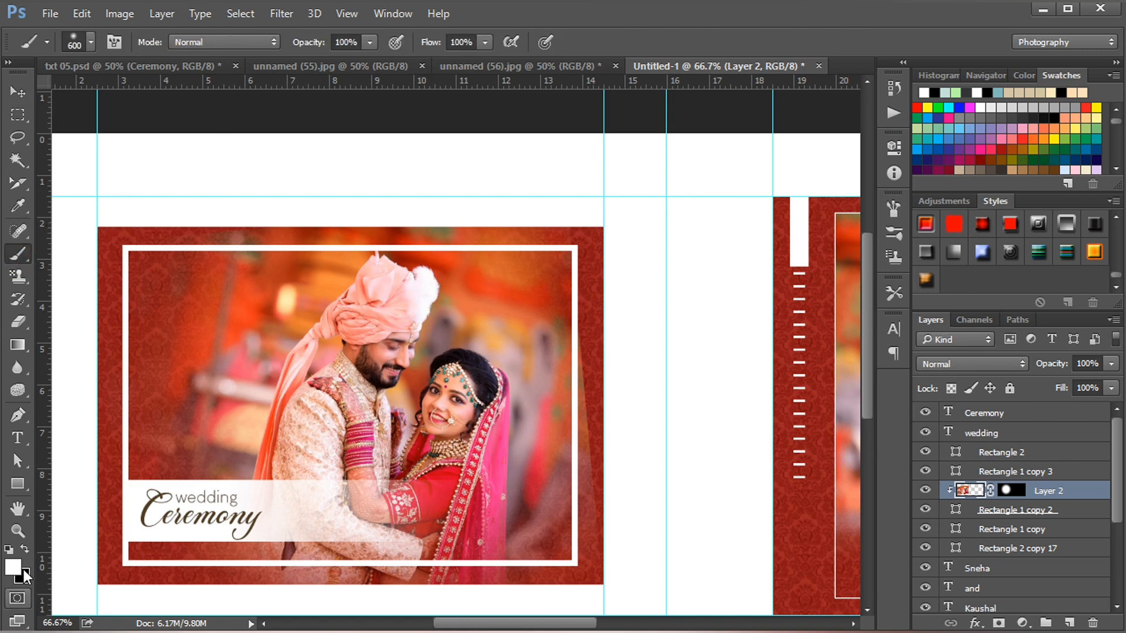
left_click(24, 547)
left_click(1011, 492)
key("x")
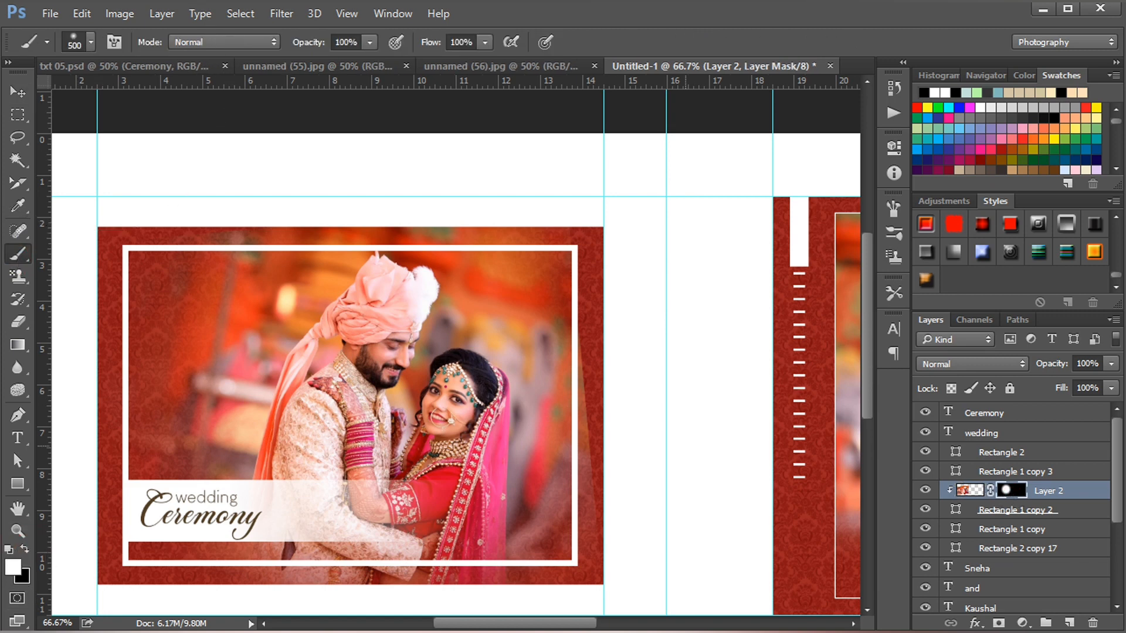
key("bracketleft")
key("bracketleft")
key("bracketleft")
key("bracketleft")
key("bracketleft")
key("bracketleft")
left_click_drag(610, 276, 604, 543)
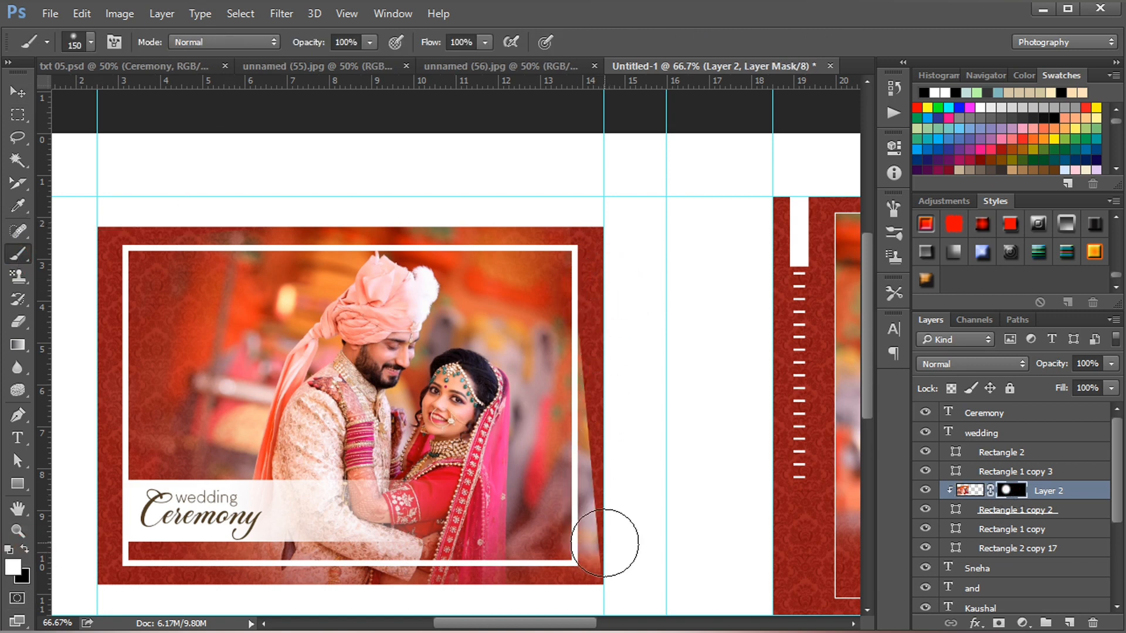
left_click(26, 548)
left_click_drag(622, 301, 603, 582)
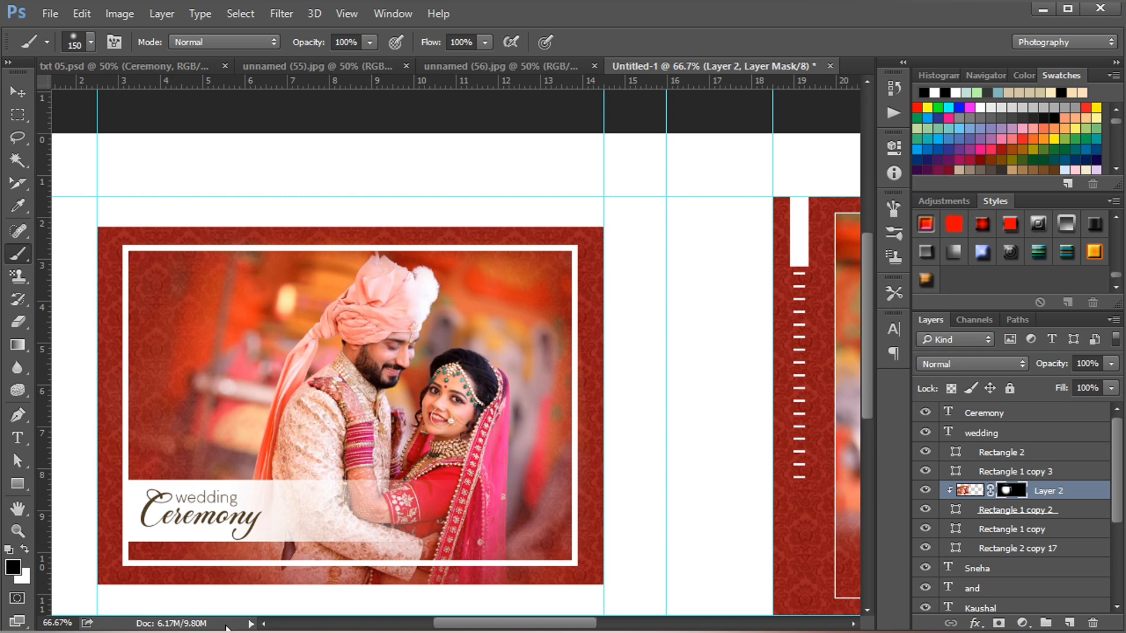
mouse_move(194, 589)
left_mouse_down()
mouse_move(593, 597)
mouse_move(249, 595)
left_mouse_up()
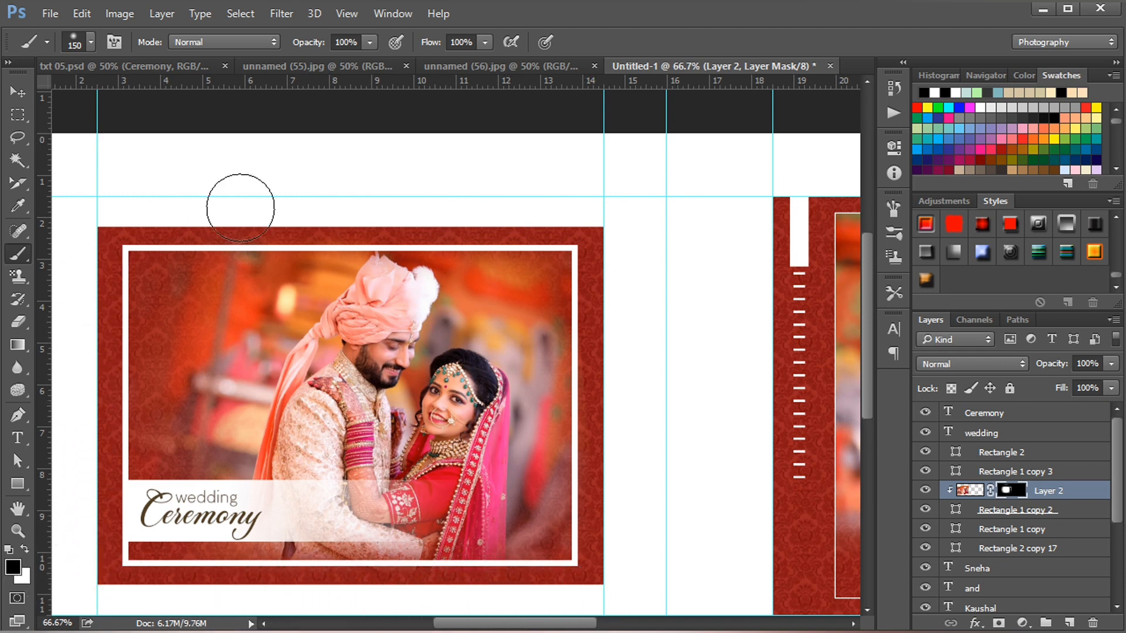
Step: Hide the guides and review both finished panels across the whole canvas
key("ctrl+minus")
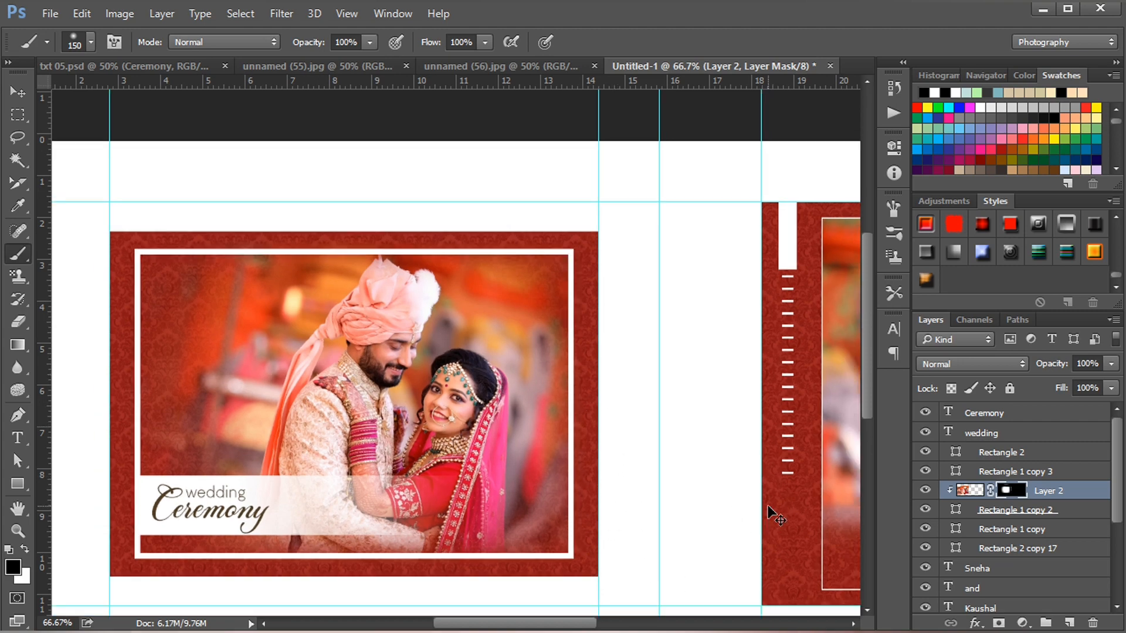
key("ctrl+minus")
key("ctrl+minus")
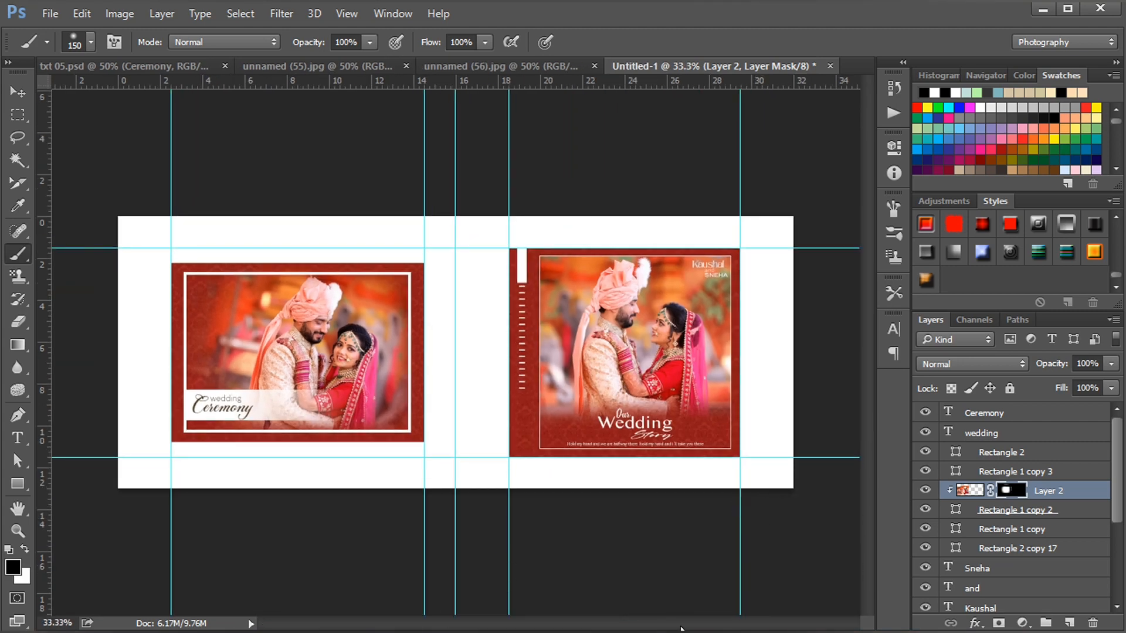
key("ctrl+plus")
mouse_move(533, 623)
left_mouse_down()
mouse_move(579, 618)
mouse_move(553, 627)
left_mouse_up()
key("ctrl+minus")
key("ctrl+semicolon")
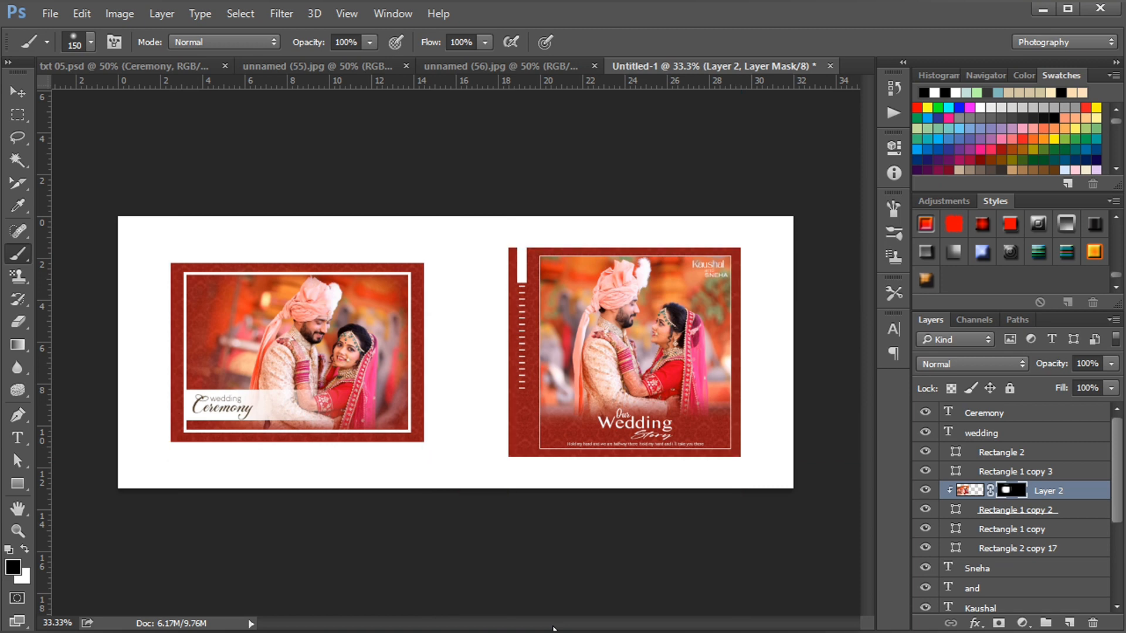
key("ctrl+plus")
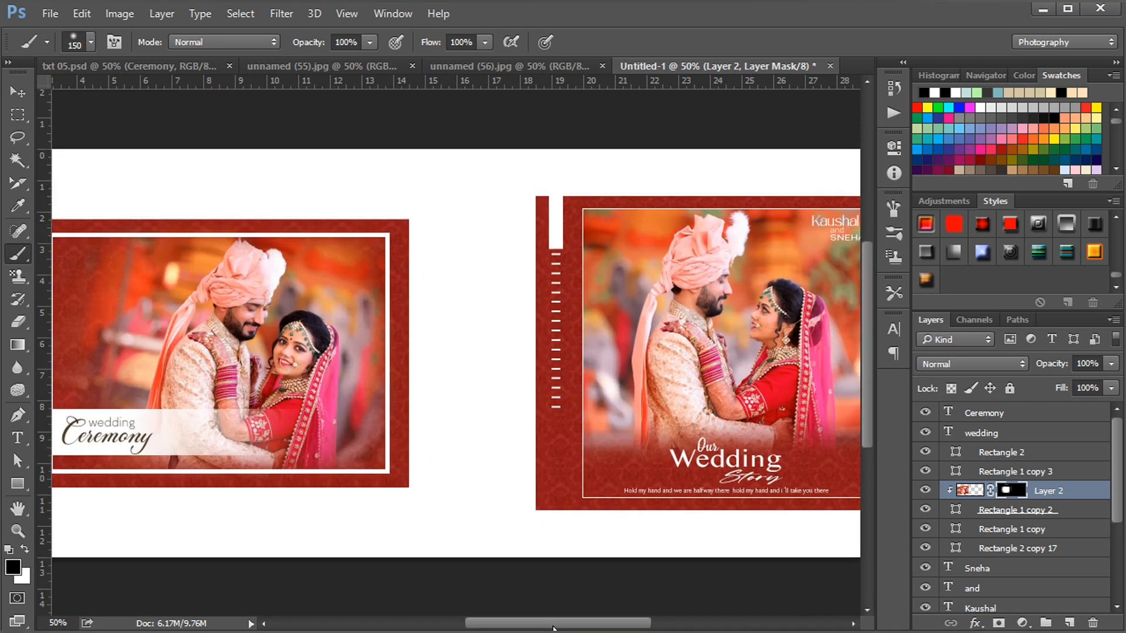
key("ctrl+minus")
left_click(17, 93)
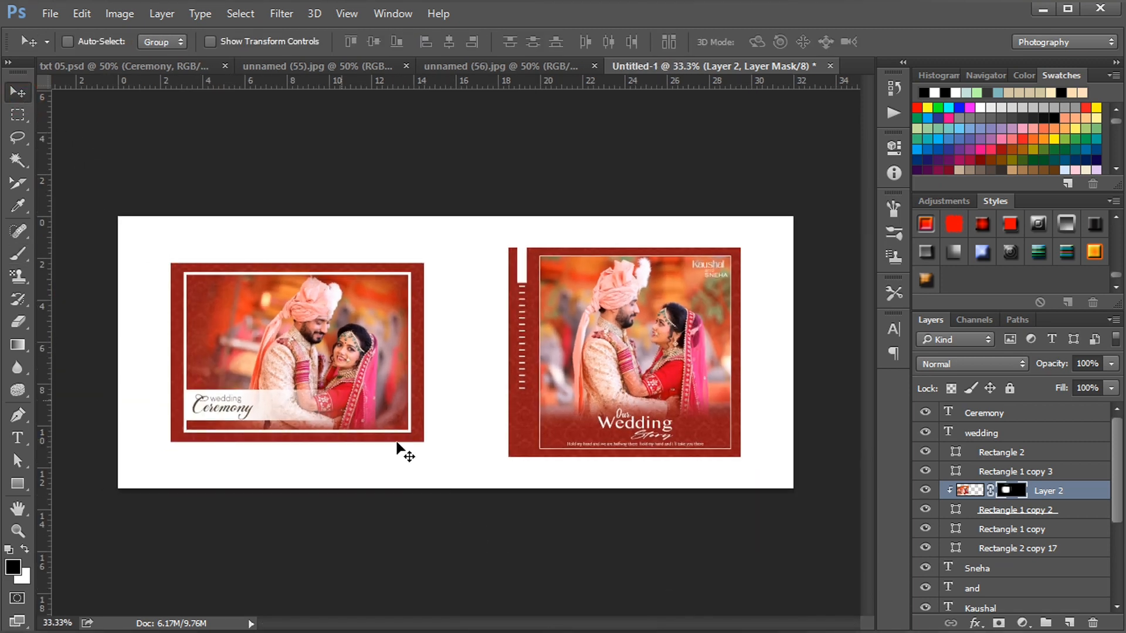